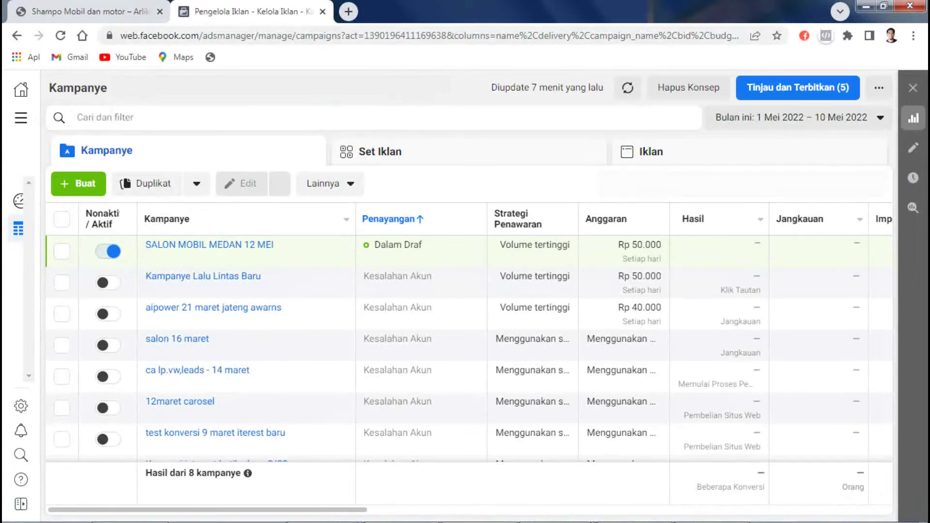
Step: View the full Ads Manager page address, leaving it unchanged
click(324, 35)
click(324, 35)
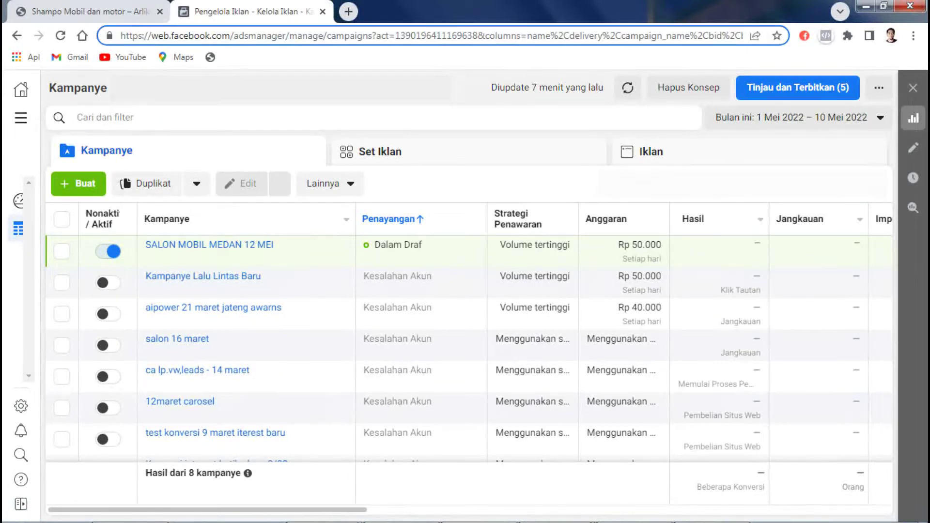
drag(120, 36, 326, 36)
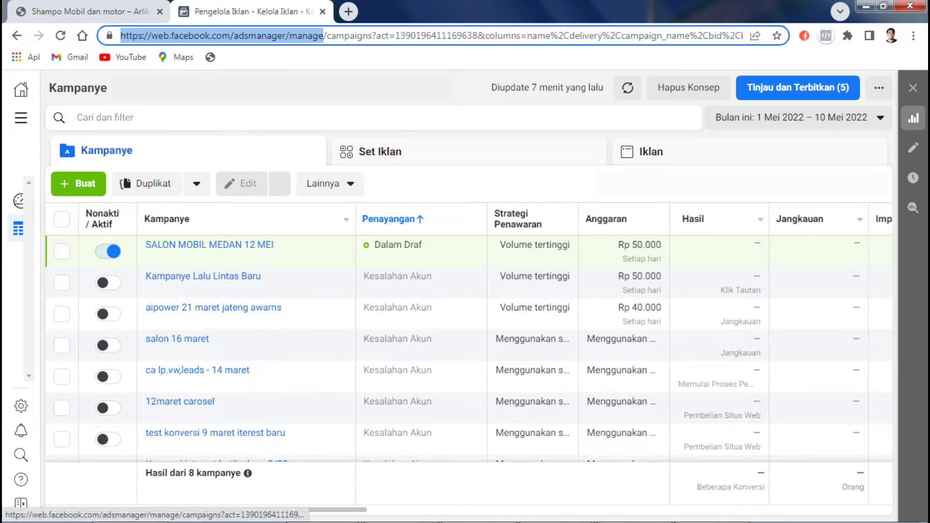
key(Escape)
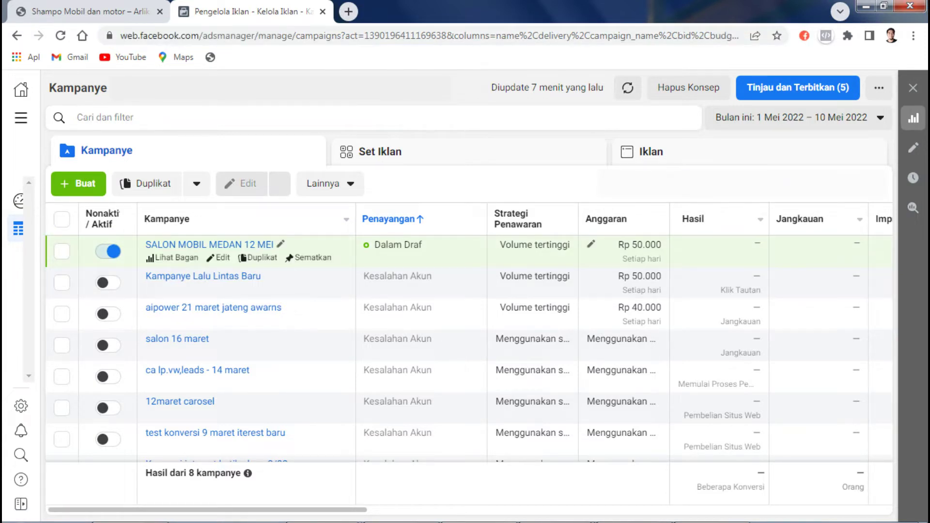
Step: Toggle the all-features list and glance at the course lesson tab
click(21, 118)
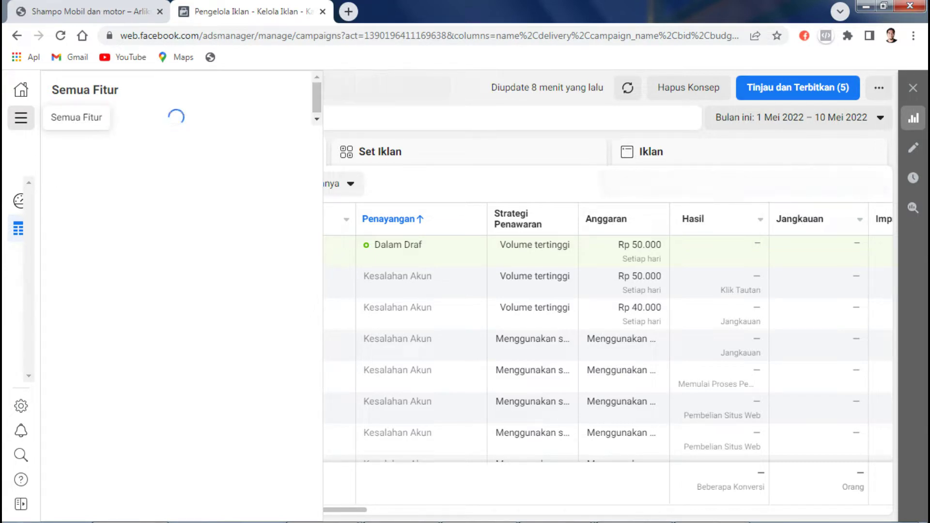
key(ctrl+shift+Tab)
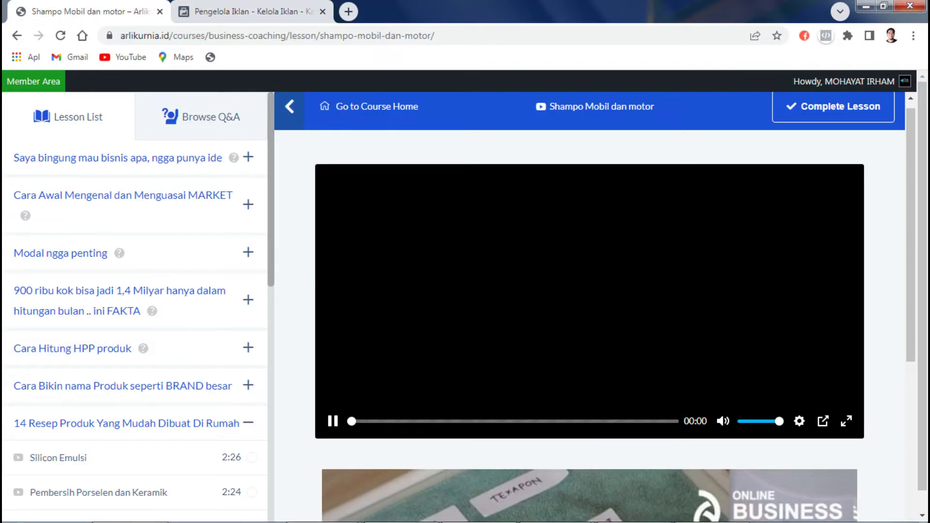
key(ctrl+Tab)
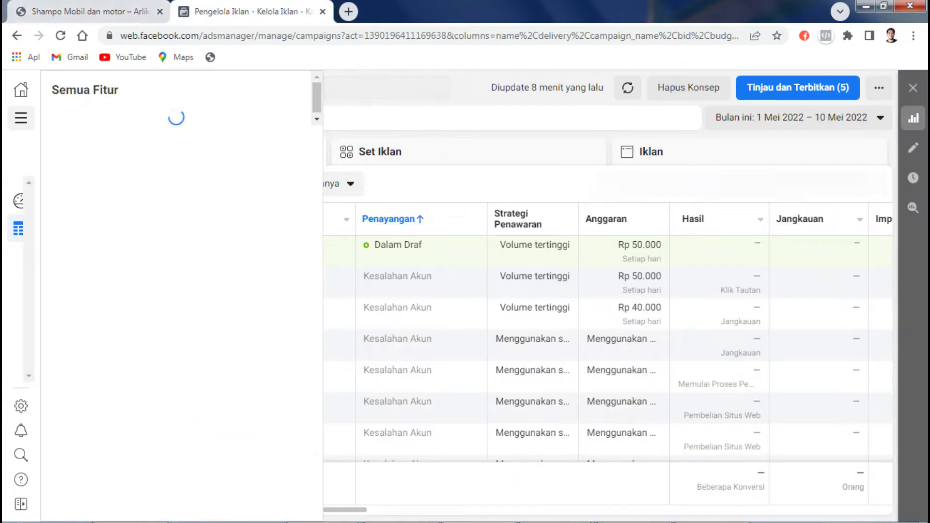
click(21, 118)
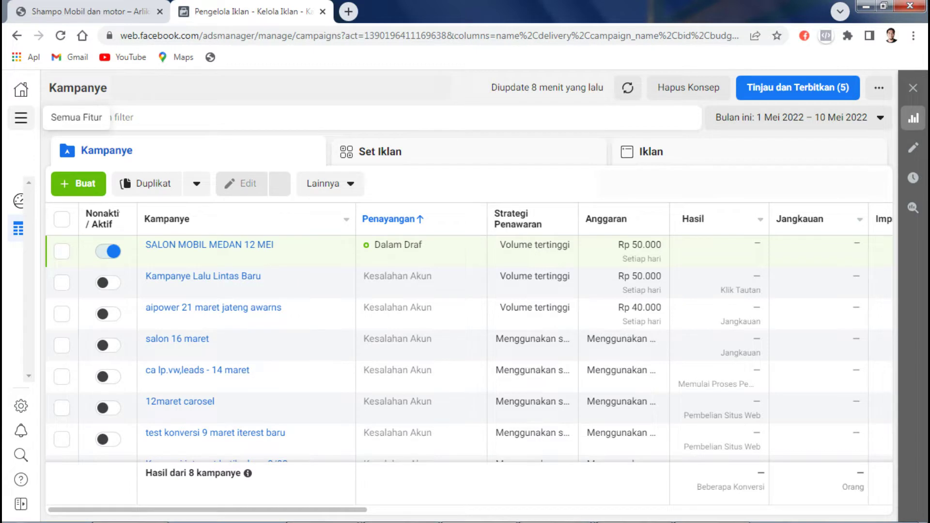
click(20, 117)
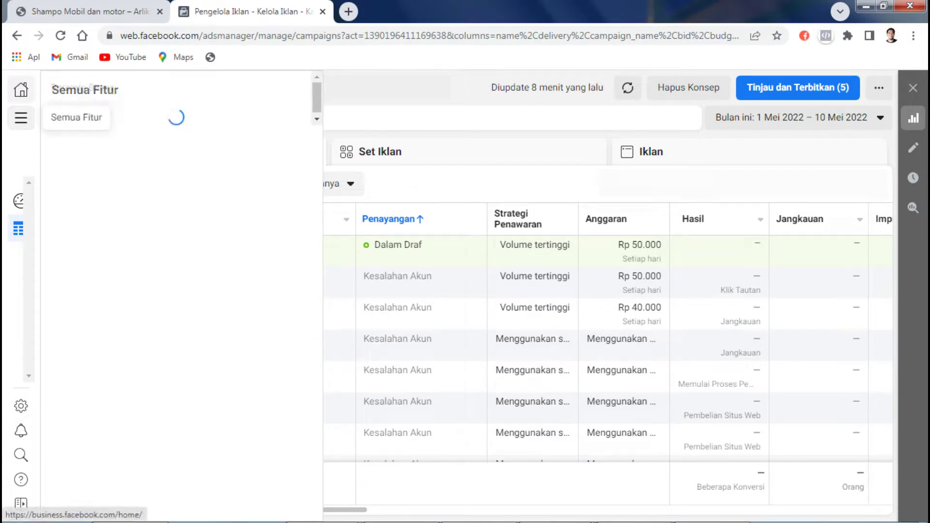
click(21, 118)
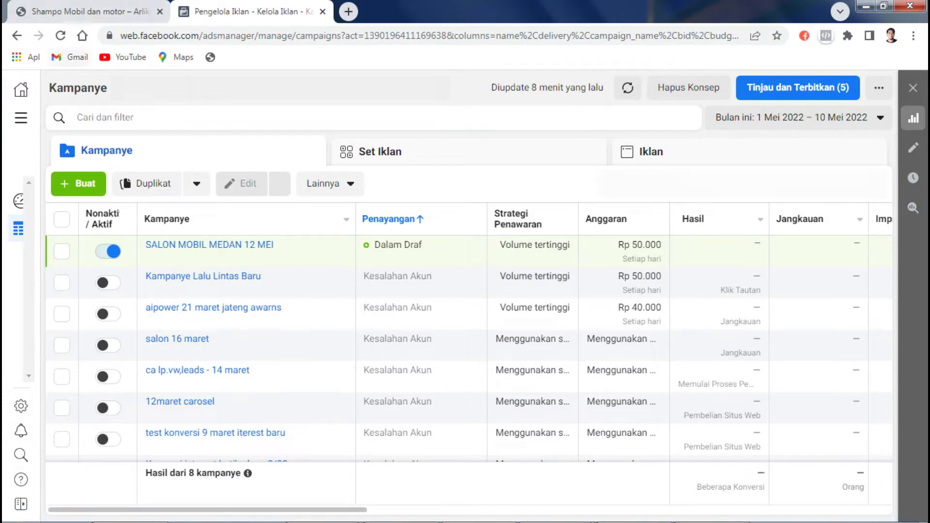
Step: Close the course lesson tab and start creating a new campaign
key(ctrl+shift+Tab)
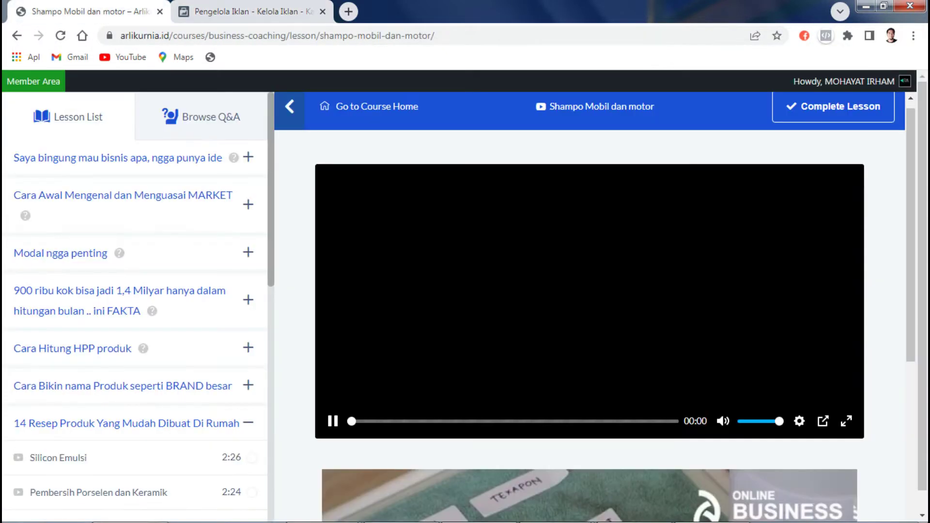
click(160, 12)
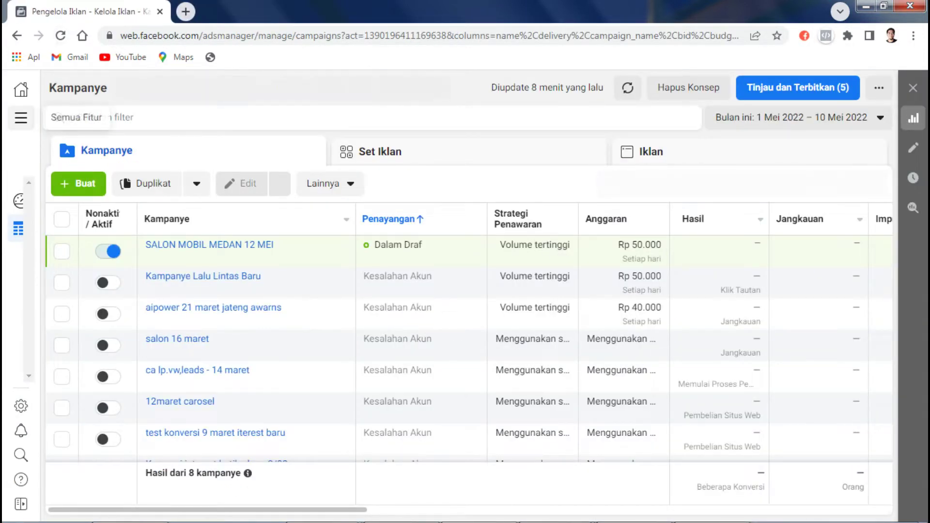
click(21, 118)
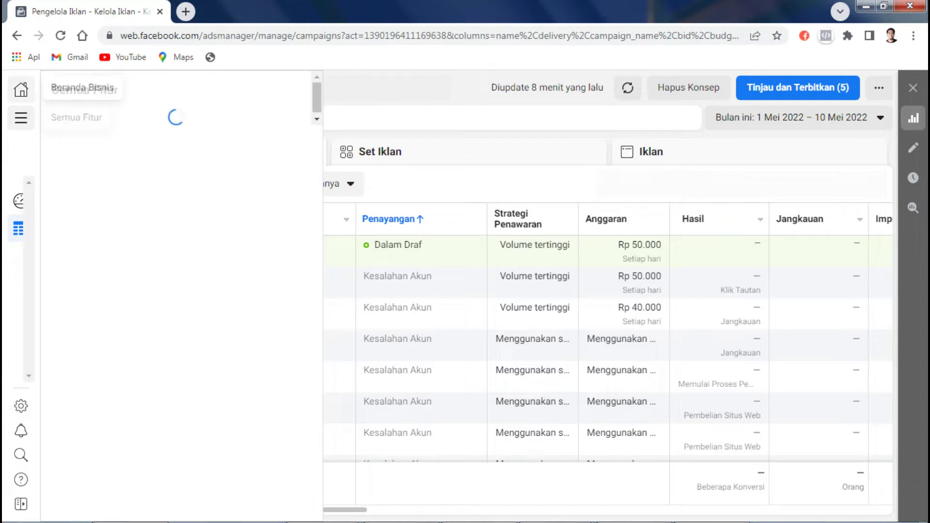
click(20, 118)
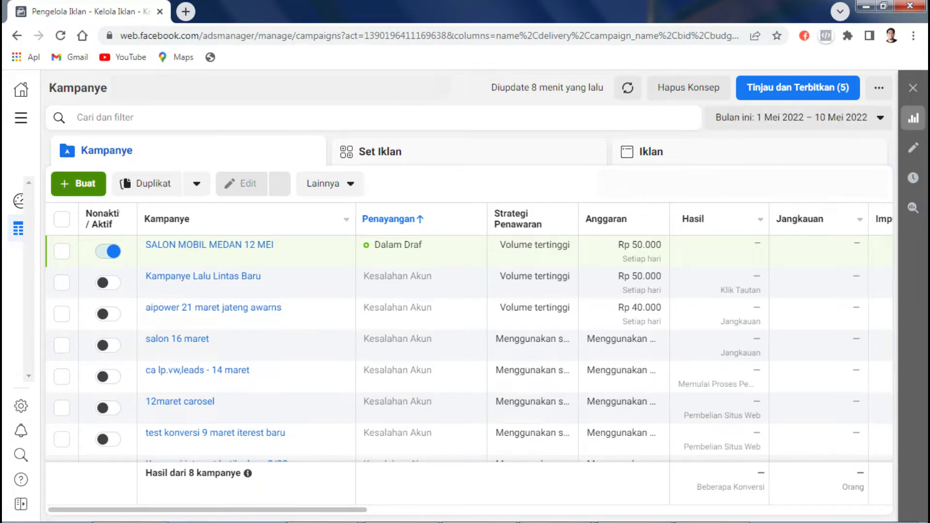
click(78, 184)
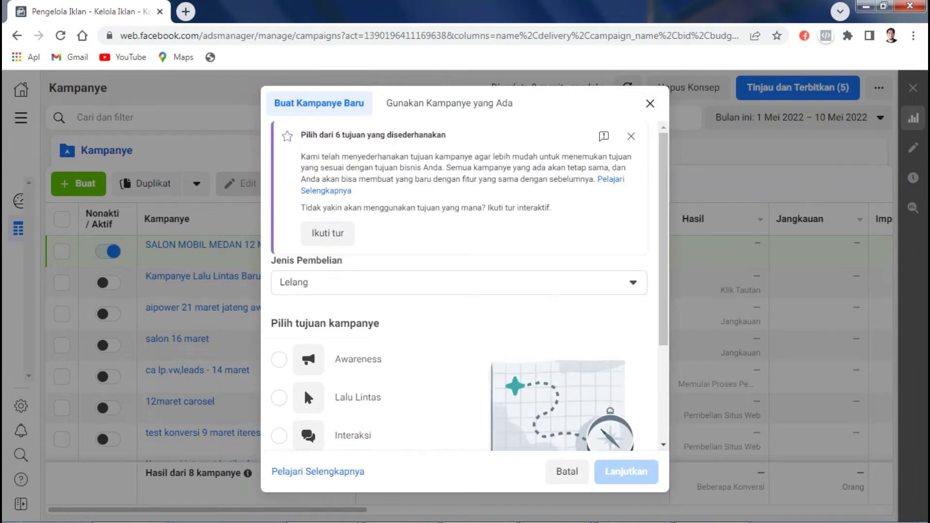
Step: Choose Interaksi as the campaign objective, after trying Penjualan and Prospek, and continue
drag(272, 260, 380, 324)
scroll(663, 242, down, 2)
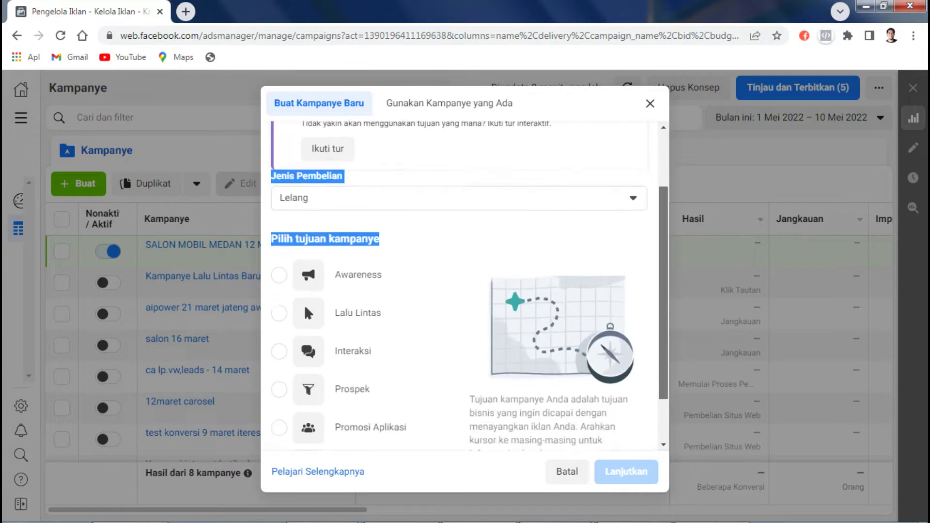
scroll(470, 283, down, 1)
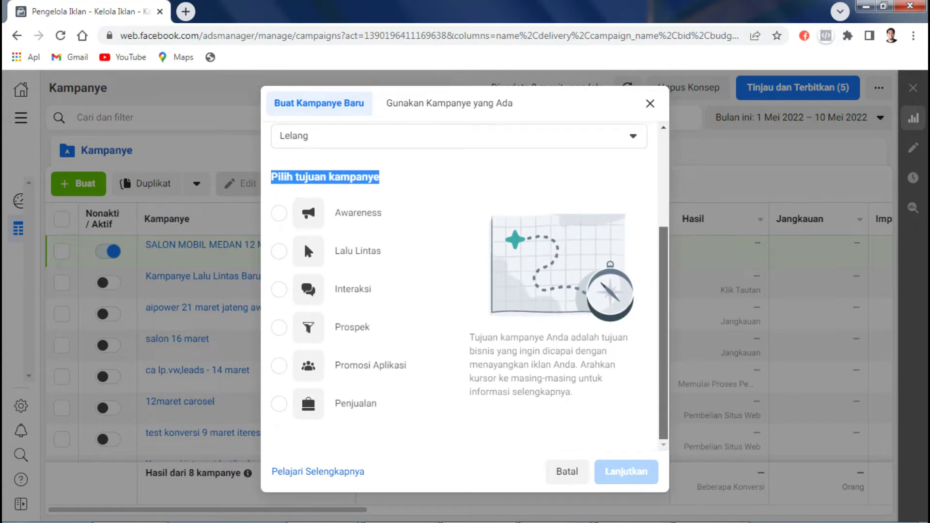
mouse_move(359, 290)
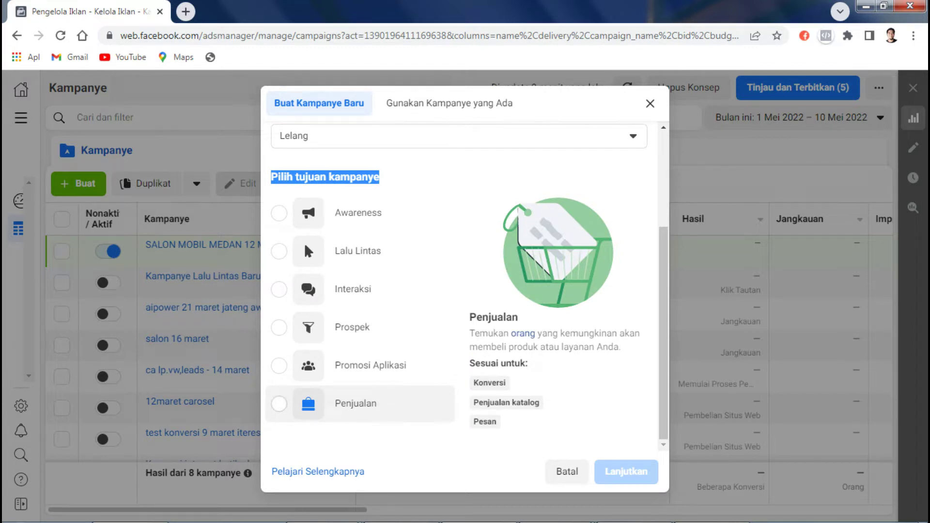
click(356, 404)
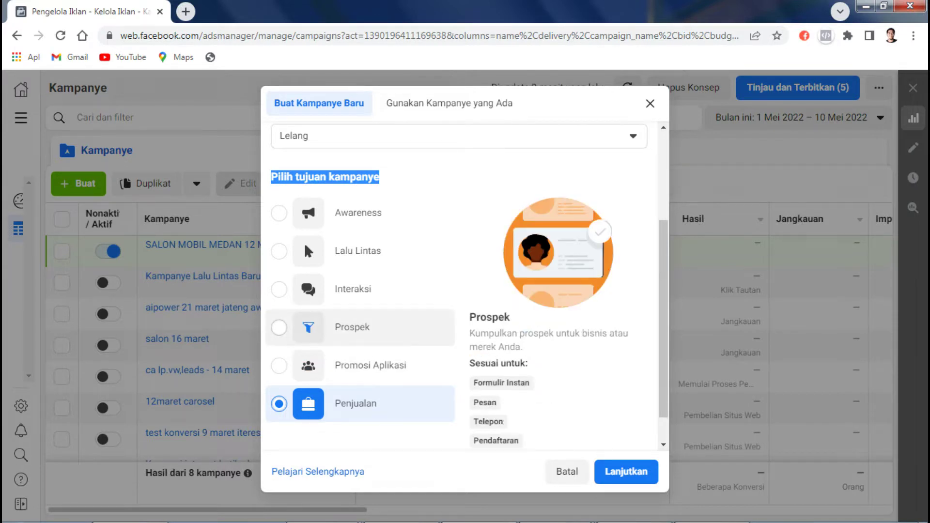
click(339, 327)
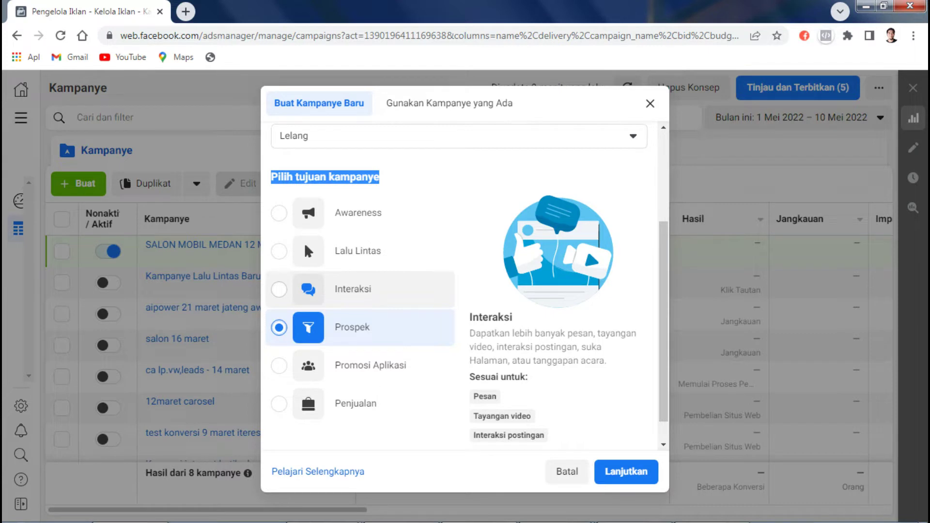
click(349, 289)
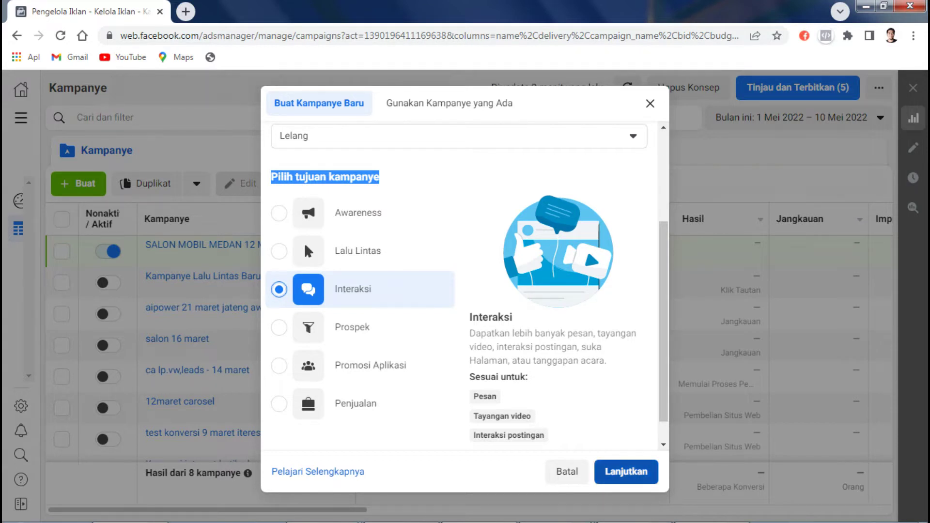
key(Return)
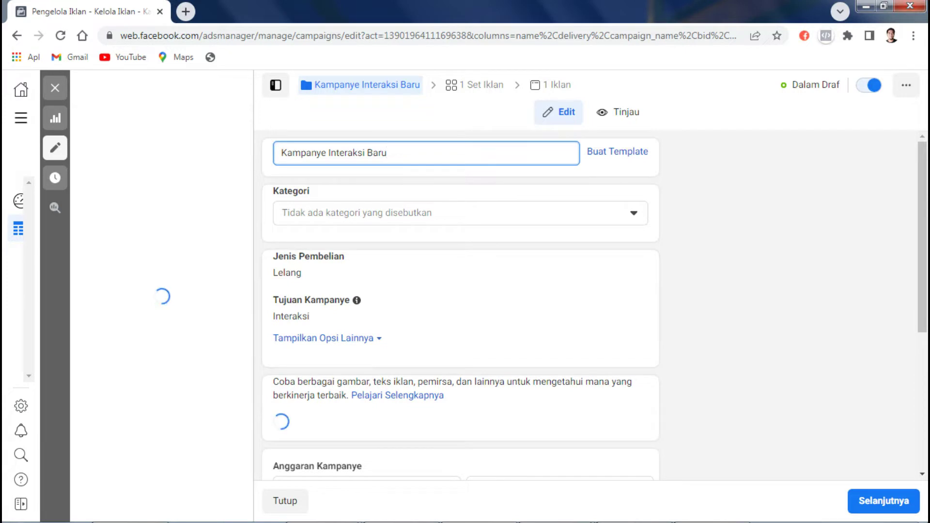
Step: Enter the campaign name 'SALON MOBIL 12 MEI 2022', correcting the typos
text(SA)
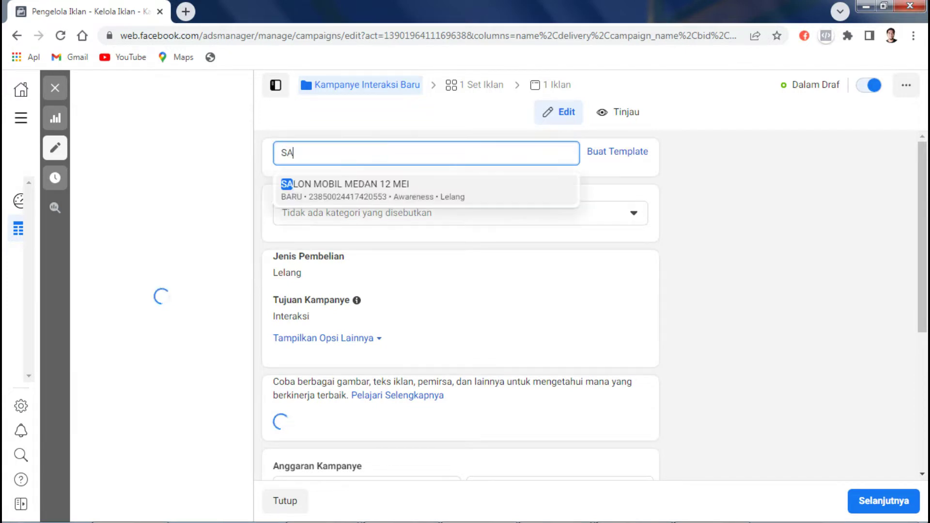
text(LON M)
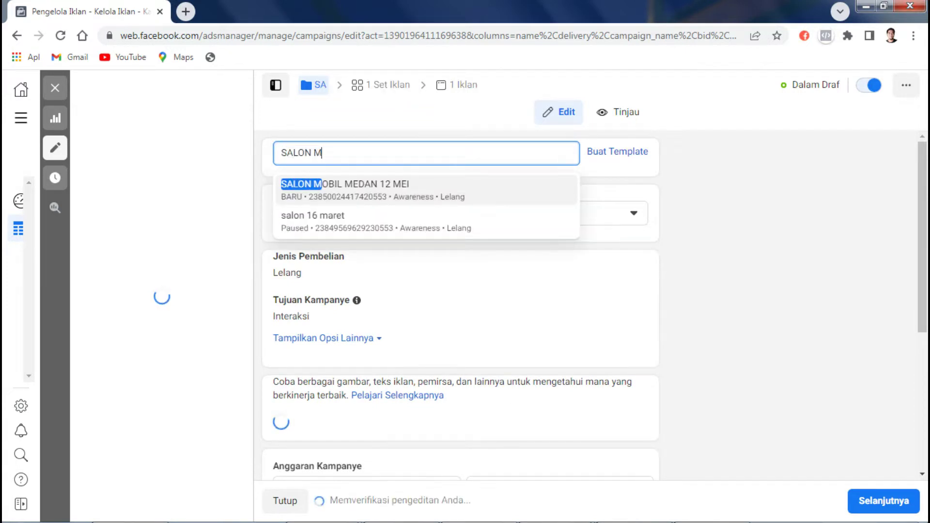
text(IL)
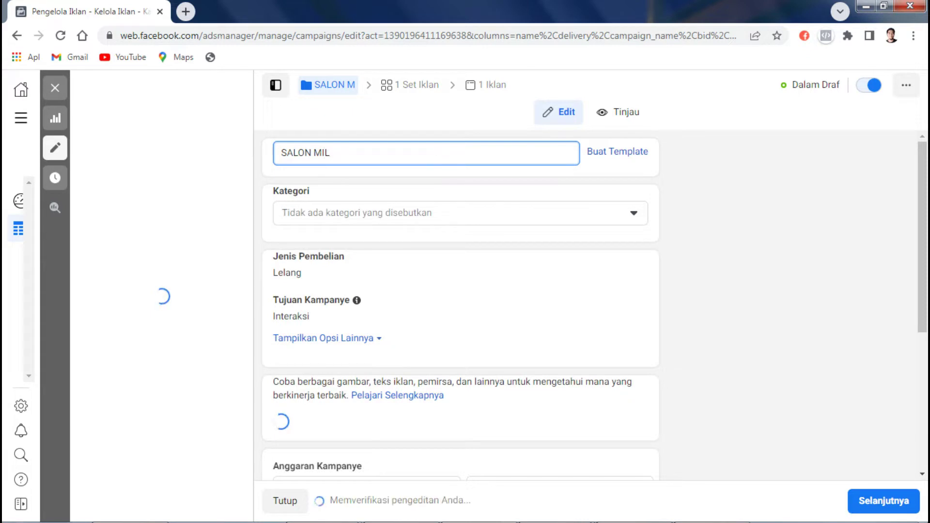
key(BackSpace)
key(BackSpace)
key(BackSpace)
key(BackSpace)
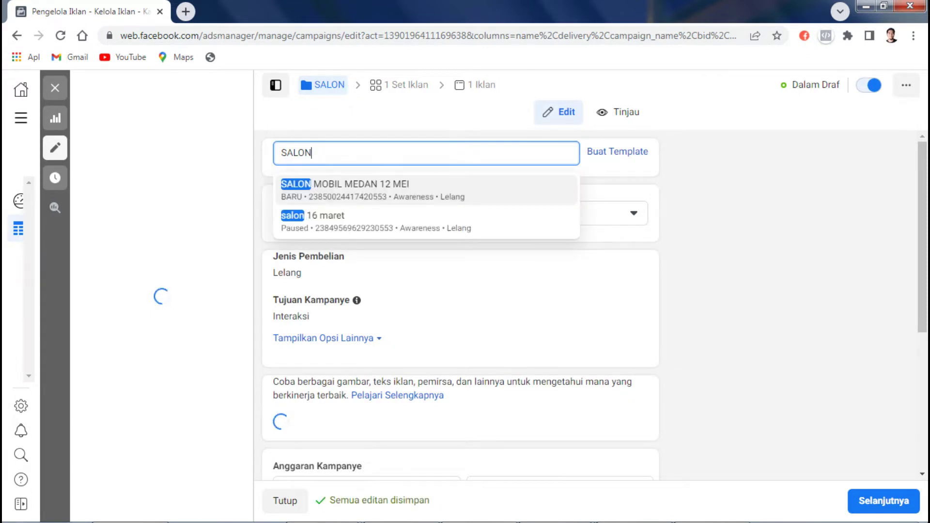
text(MO)
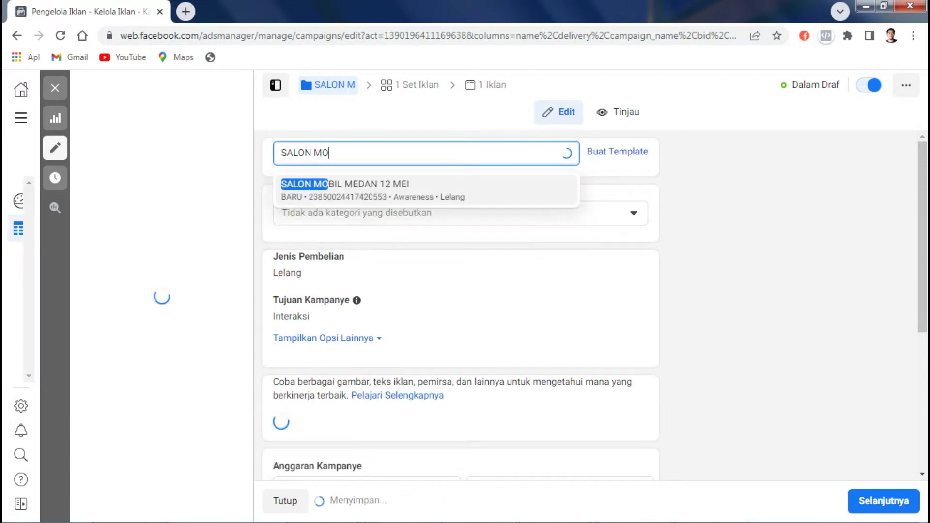
text(BIL 1)
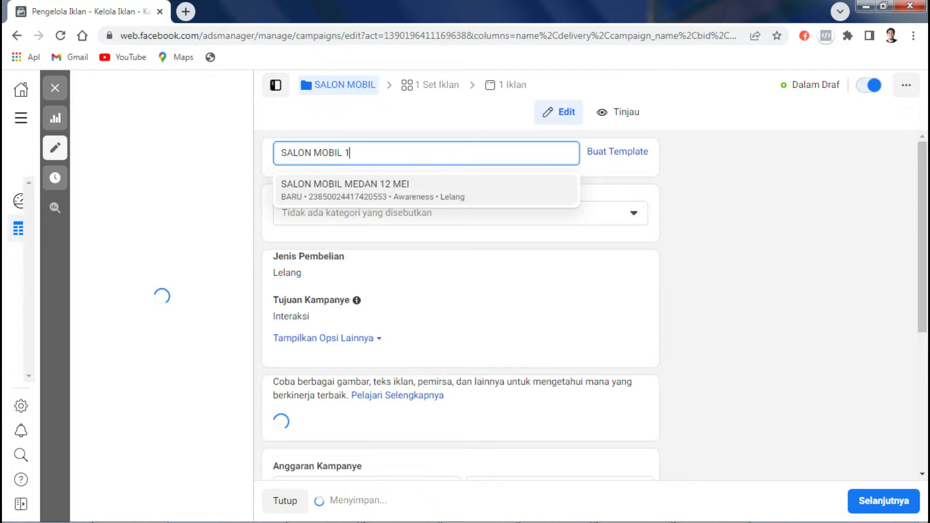
text(2 MEI)
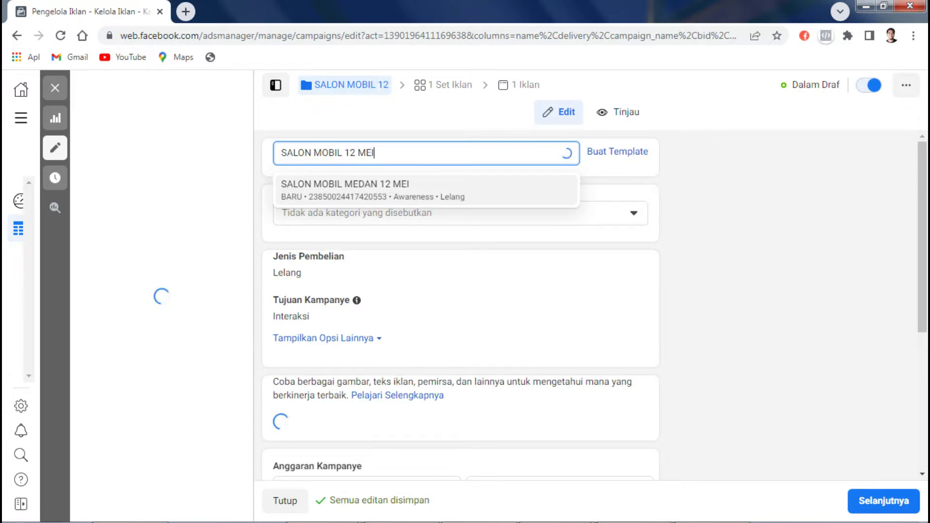
text( 202)
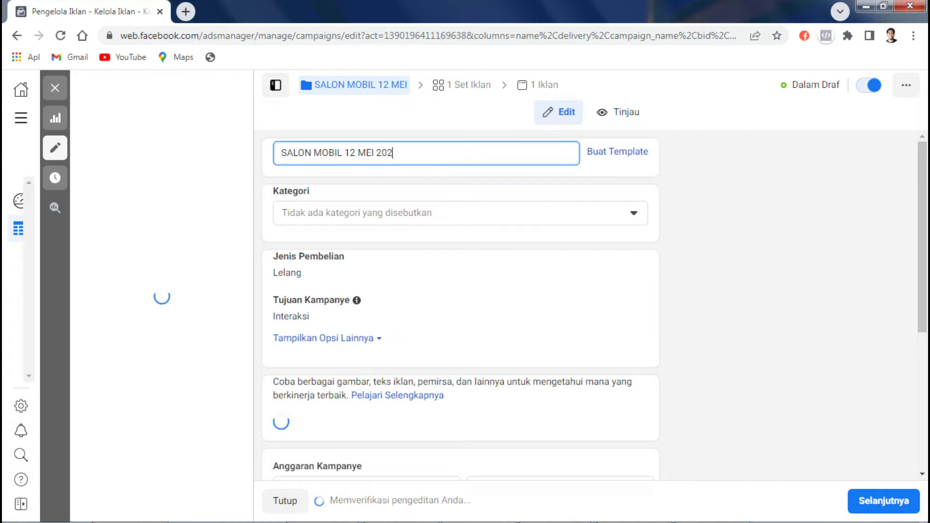
text(2)
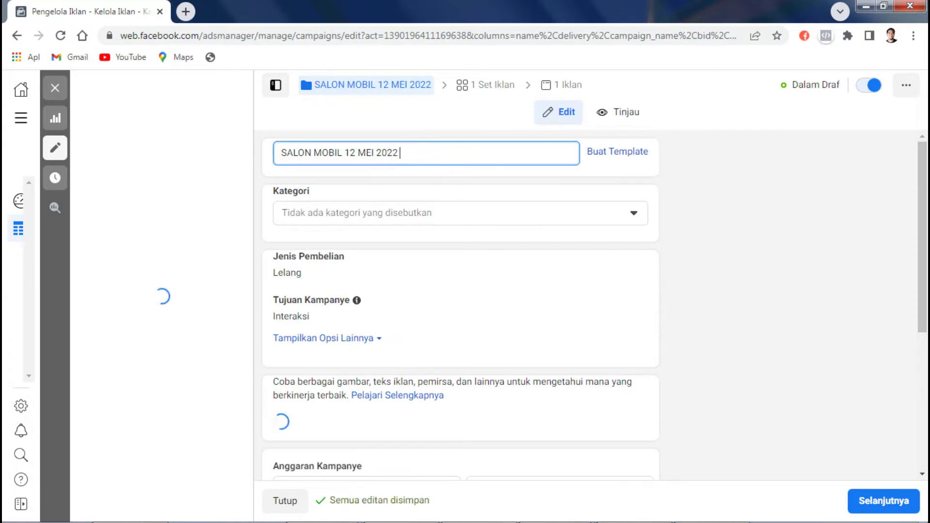
text( KAM)
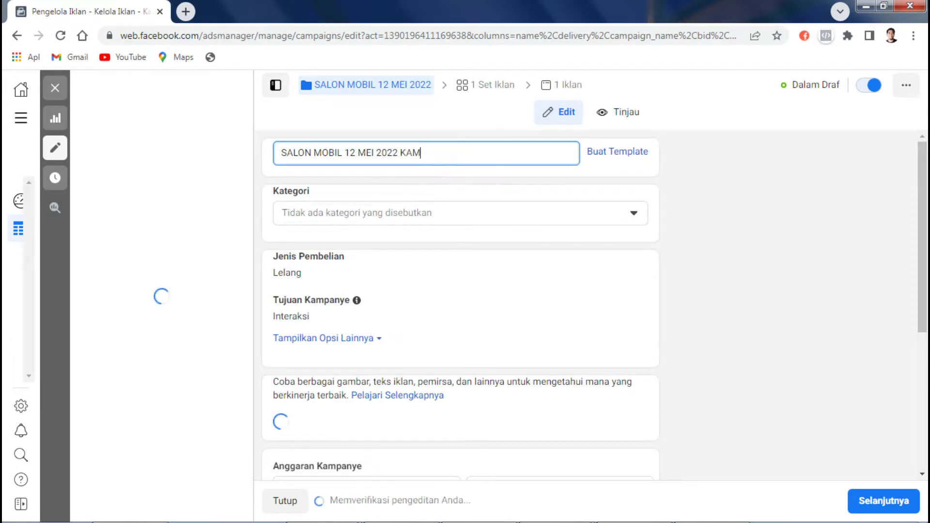
key(BackSpace)
key(BackSpace)
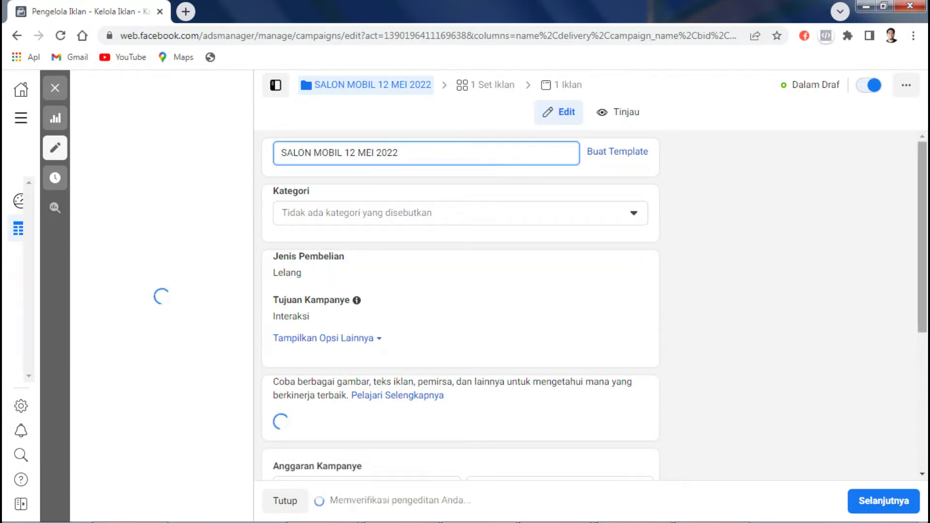
Step: Change the Anggaran Harian daily budget from Rp 100.000 to 40000
scroll(461, 305, down, 3)
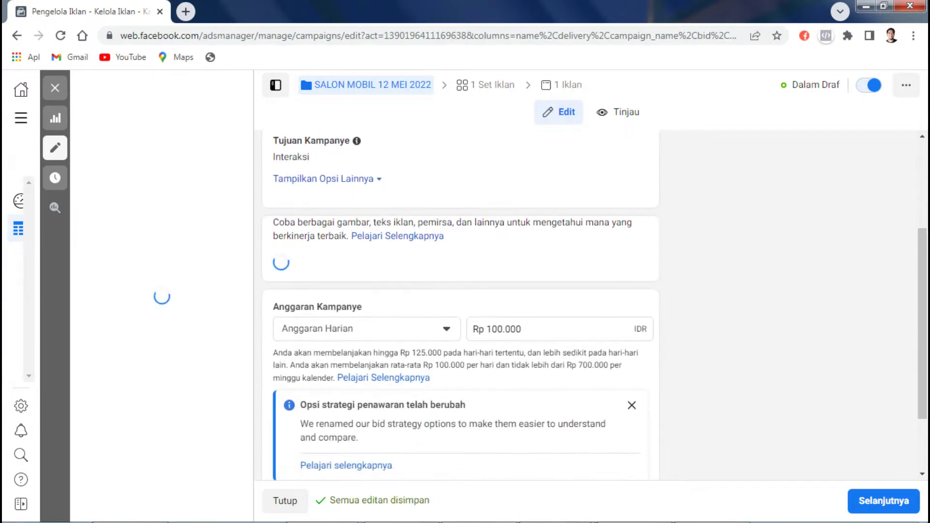
click(521, 329)
key(BackSpace)
key(BackSpace)
key(BackSpace)
key(BackSpace)
key(BackSpace)
key(BackSpace)
key(BackSpace)
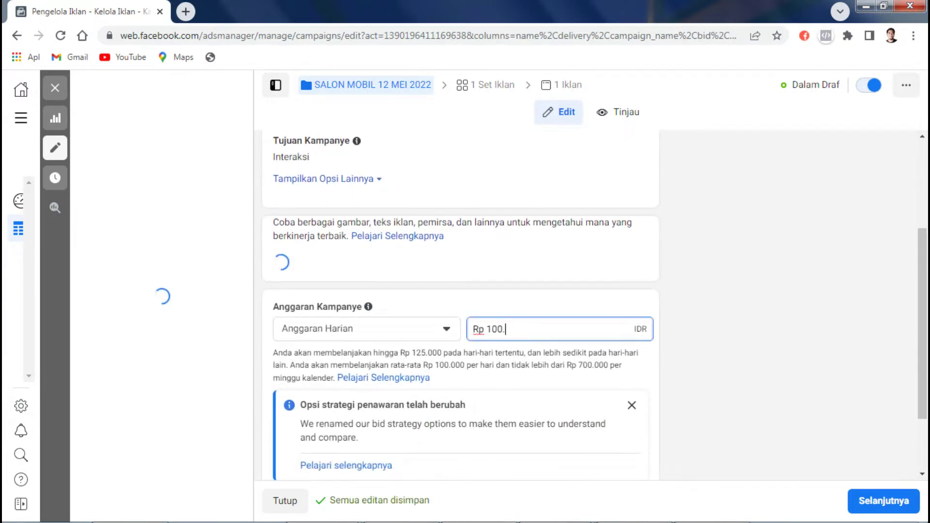
text(40000)
Step: Check the bid strategy help and extra scheduling options, then continue to the ad set
scroll(460, 339, down, 2)
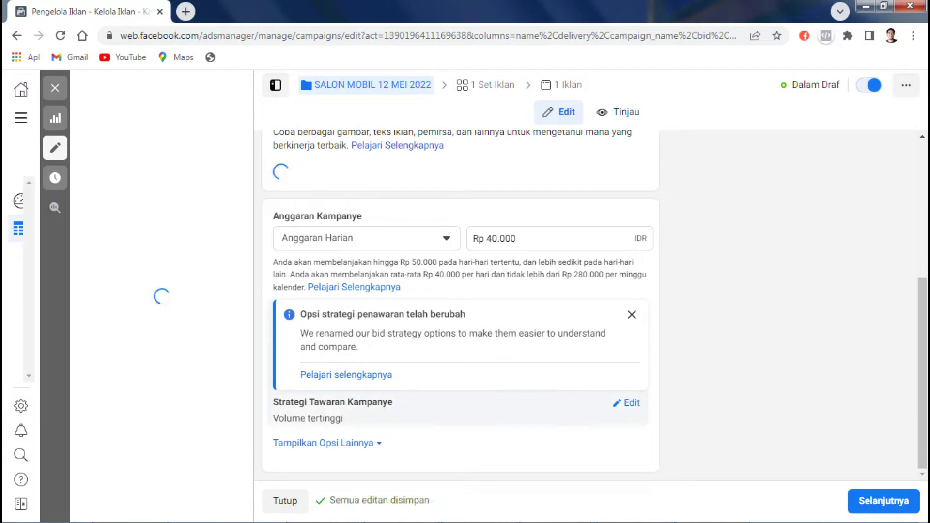
click(346, 375)
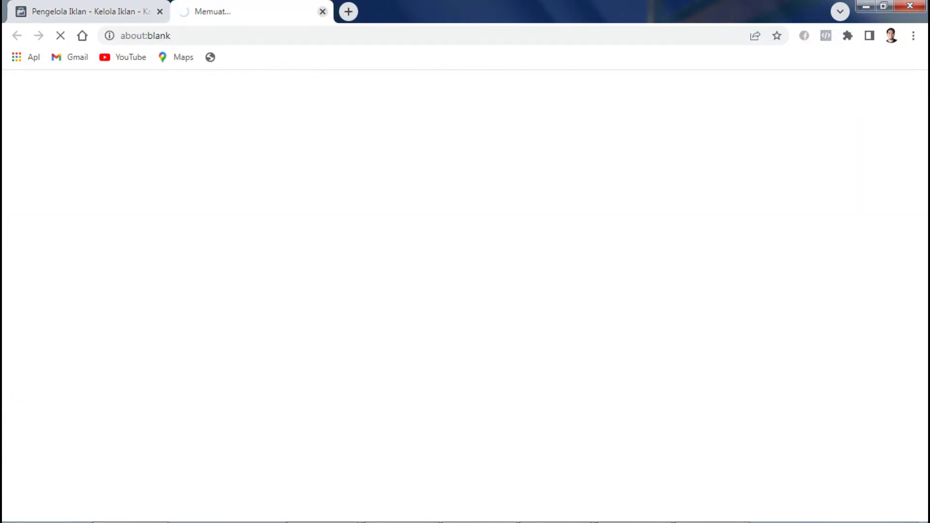
key(ctrl+w)
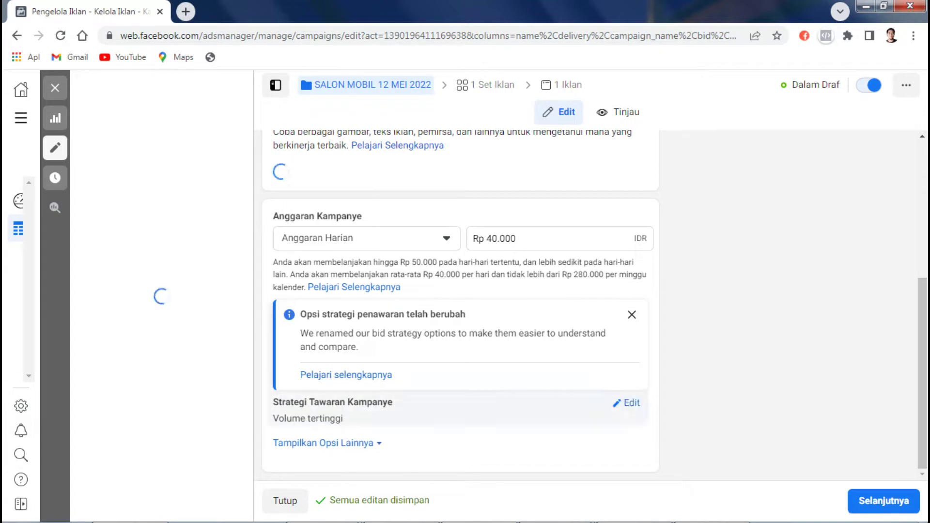
click(323, 443)
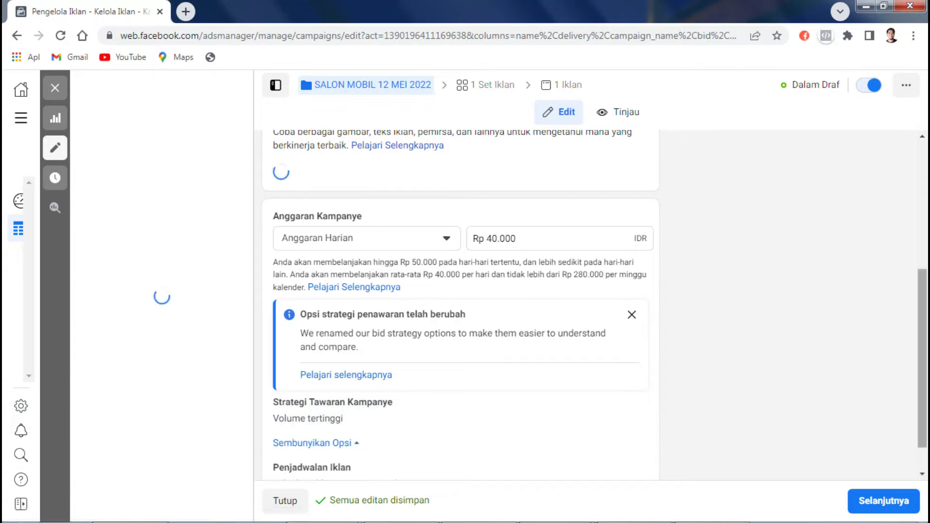
scroll(323, 443, down, 1)
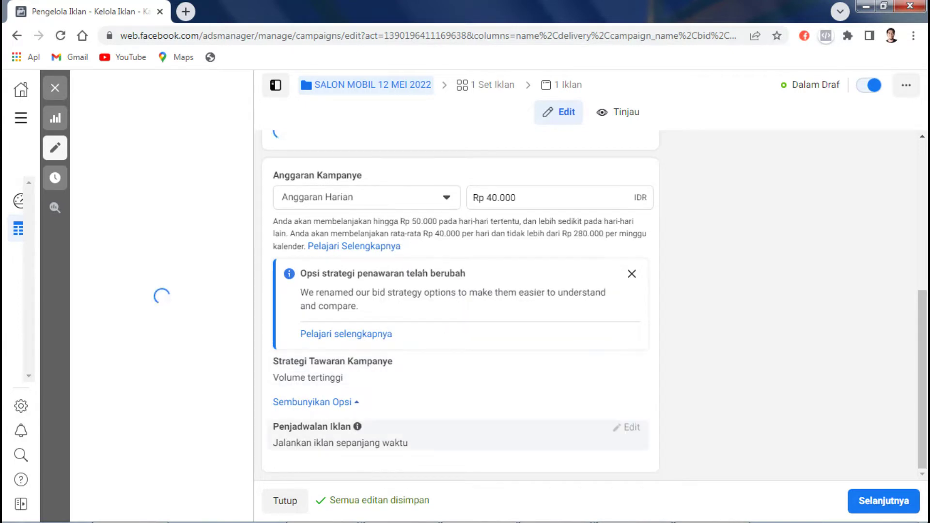
click(884, 501)
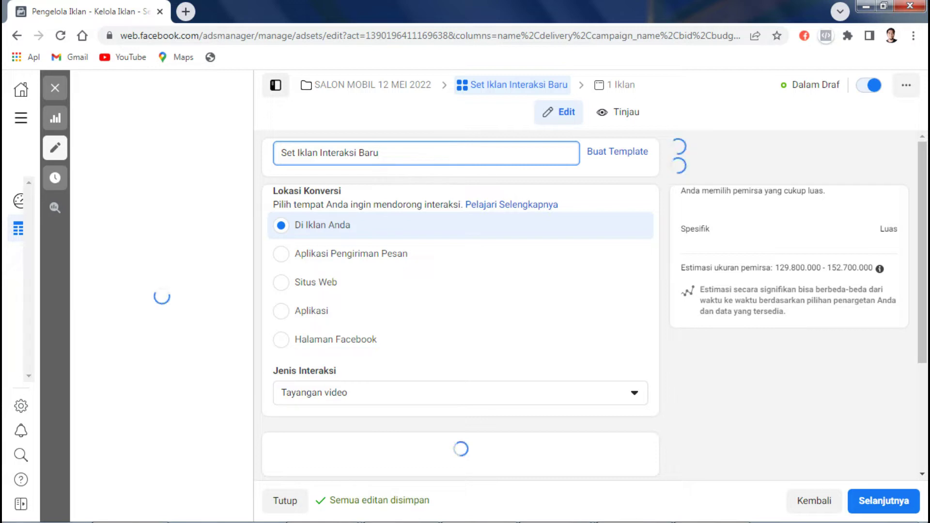
Step: Set Jenis Interaksi to Interaksi postingan instead of Tayangan video
click(339, 393)
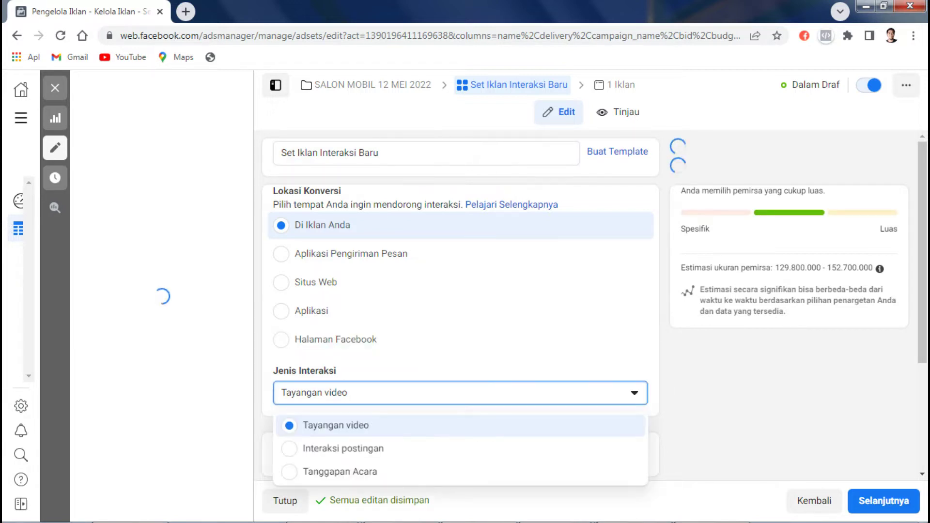
key(Escape)
scroll(460, 305, down, 3)
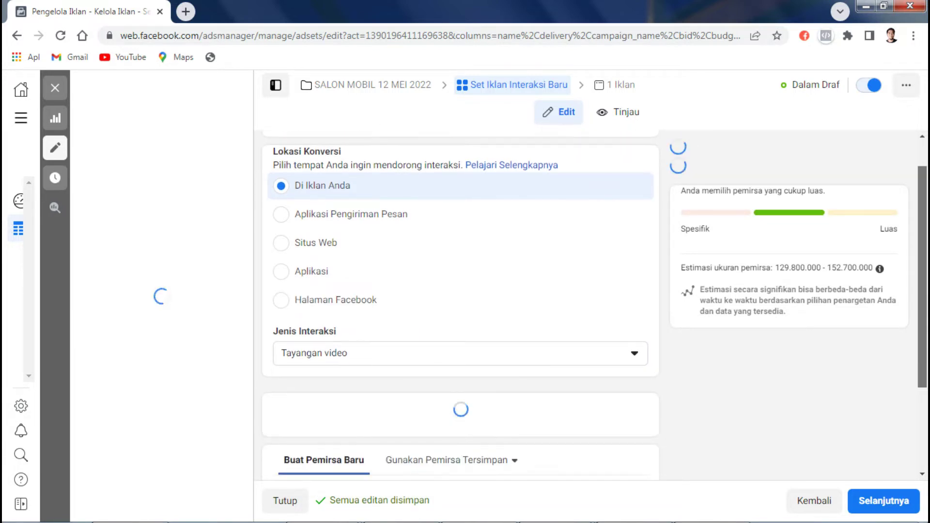
scroll(460, 305, down, 1)
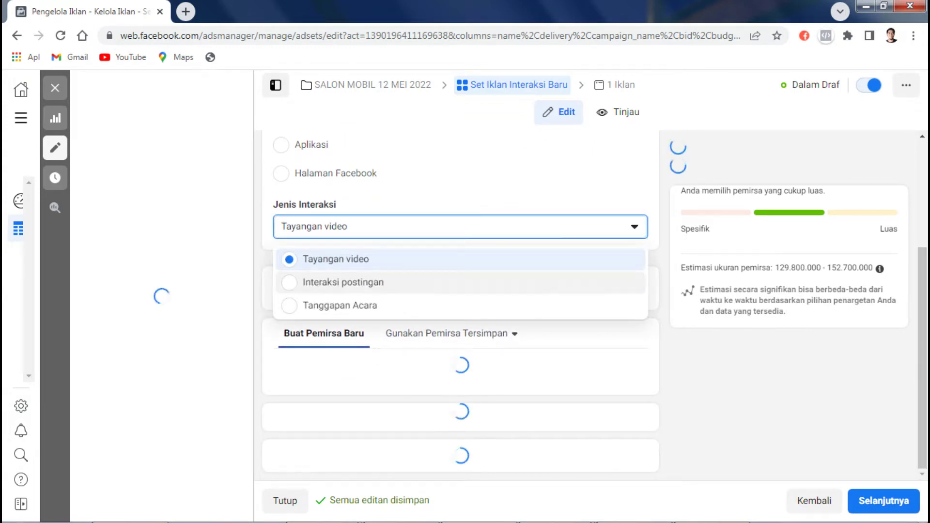
click(343, 282)
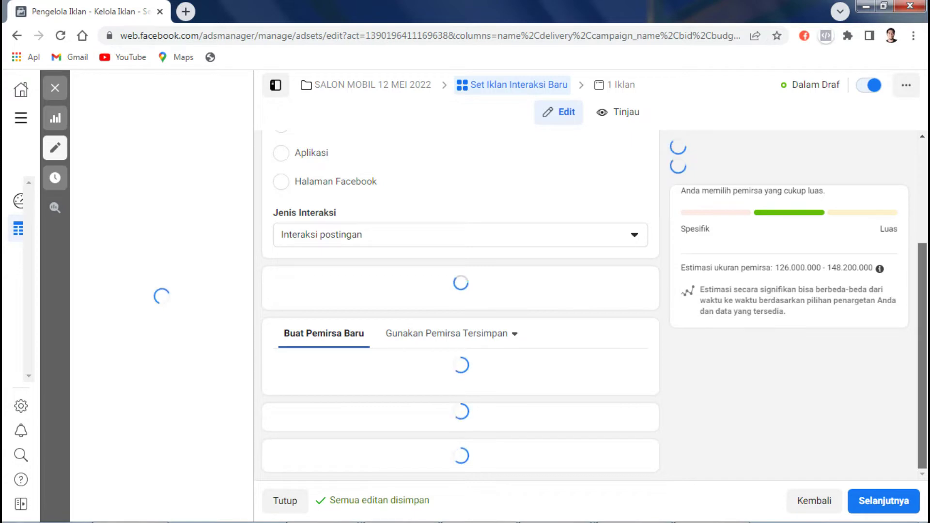
scroll(460, 305, up, 3)
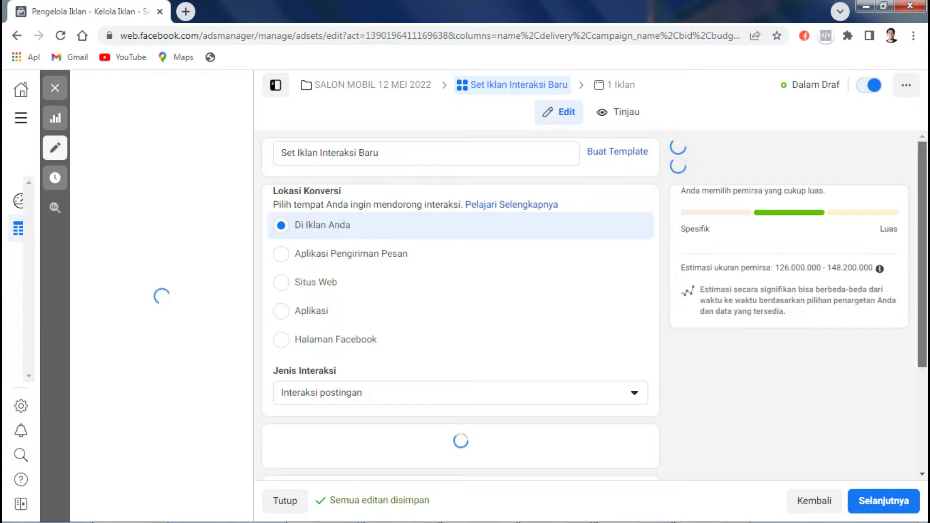
click(380, 153)
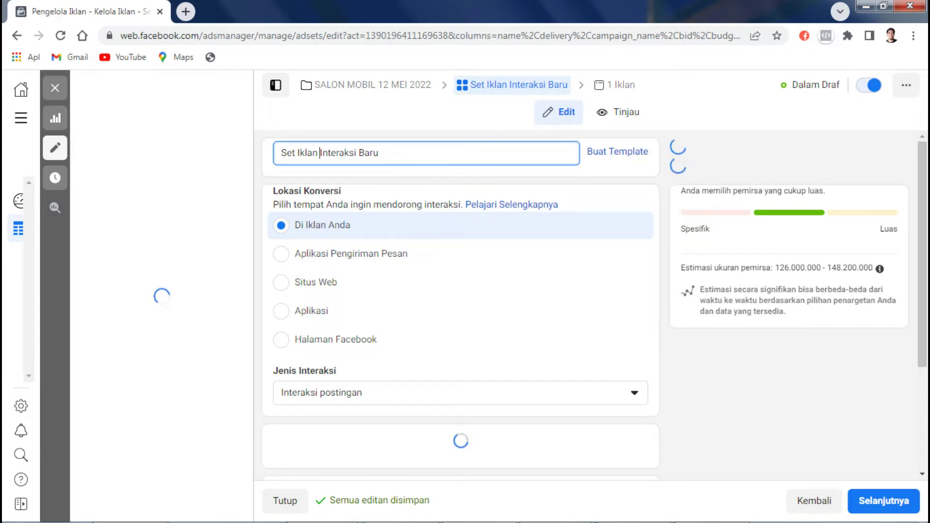
Step: Replace 'Baru' in the ad set name with 'SALON MOBIL 12 MEI', keeping Interaksi postingan
key(ctrl+shift+Left)
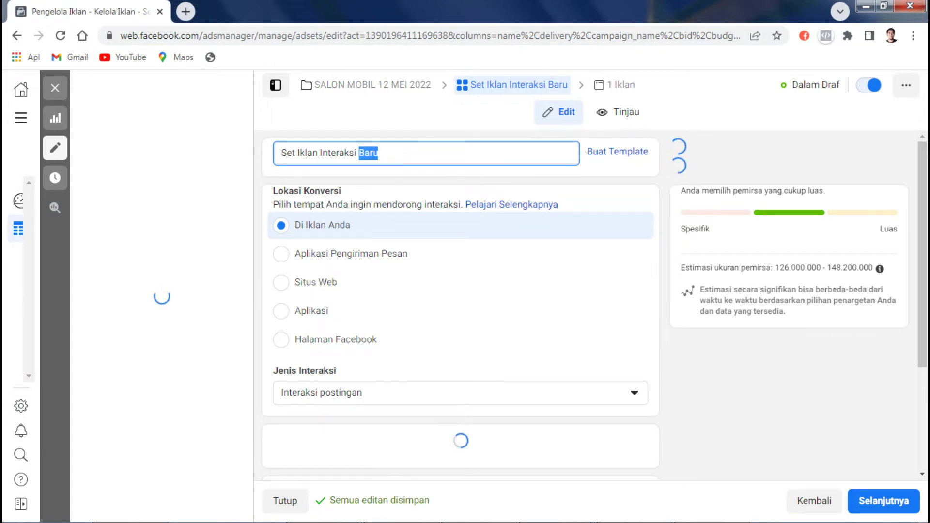
text(SALON MO)
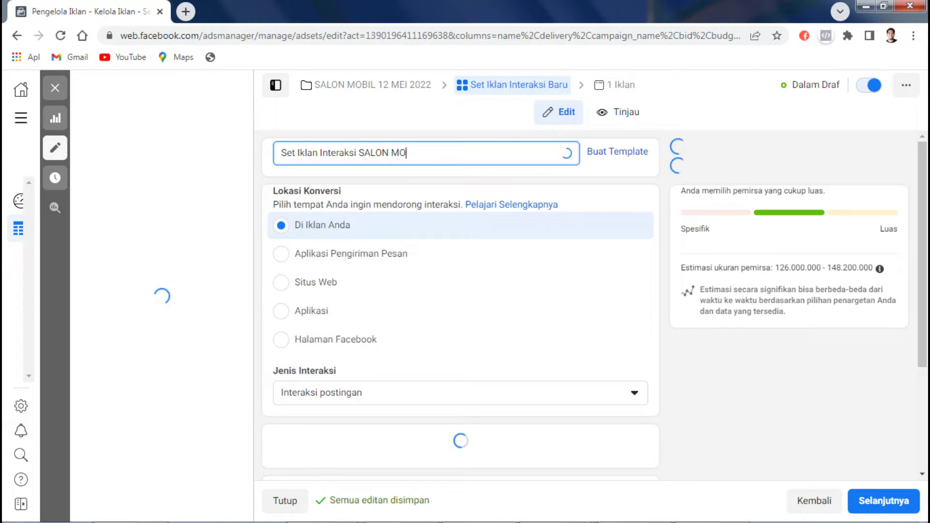
text(BIL 12)
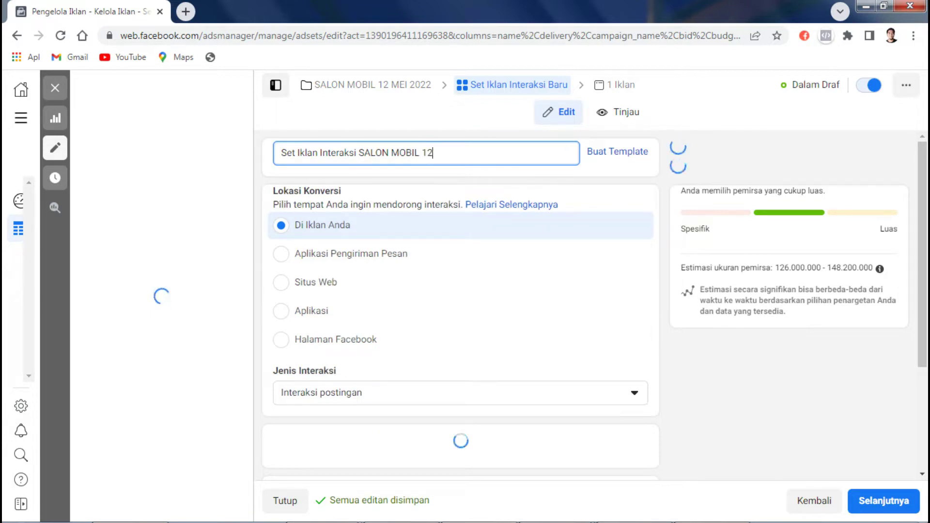
text( MEI)
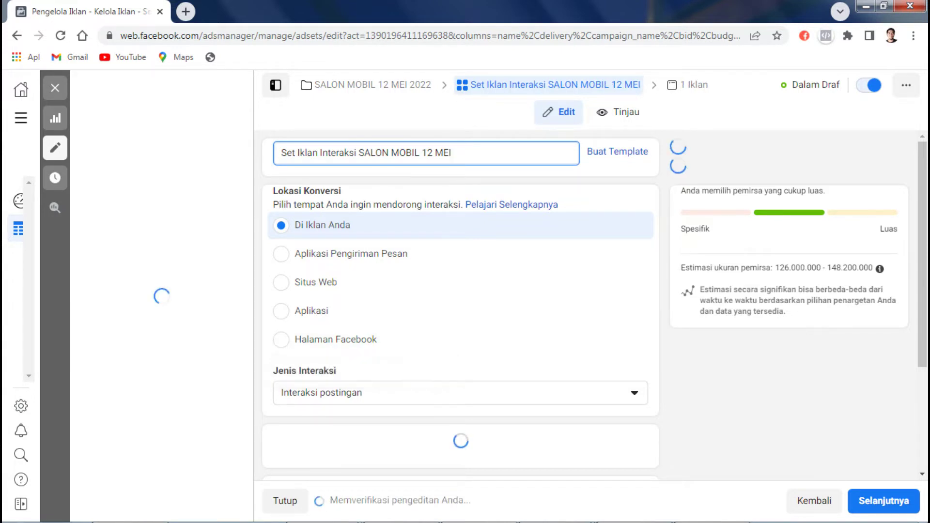
click(461, 394)
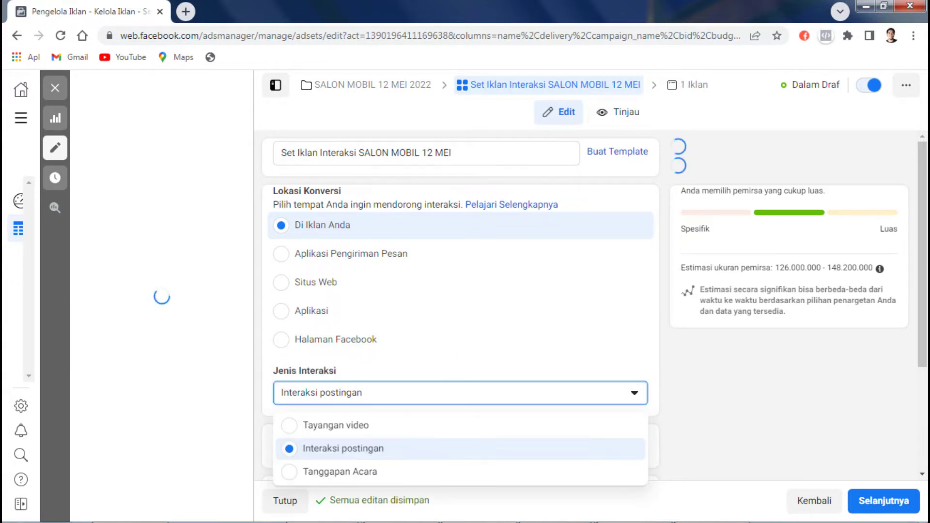
key(Escape)
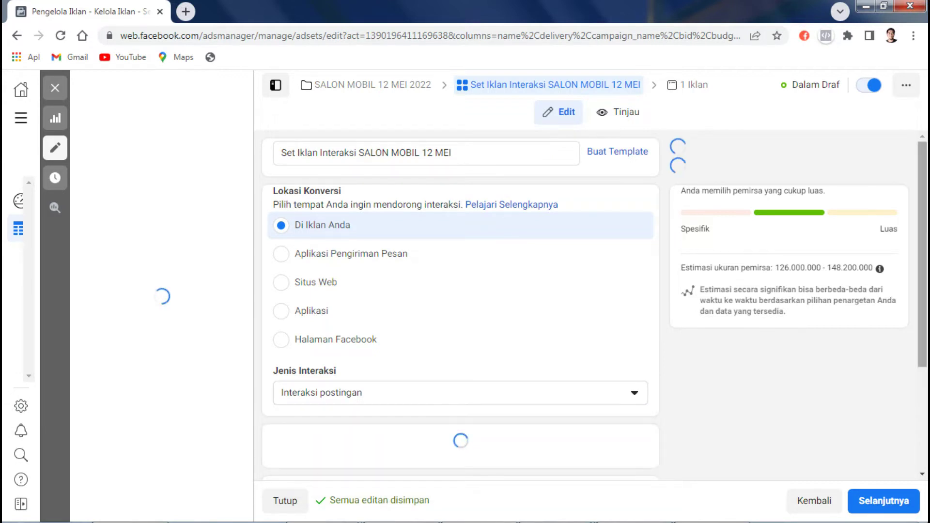
scroll(460, 300, down, 3)
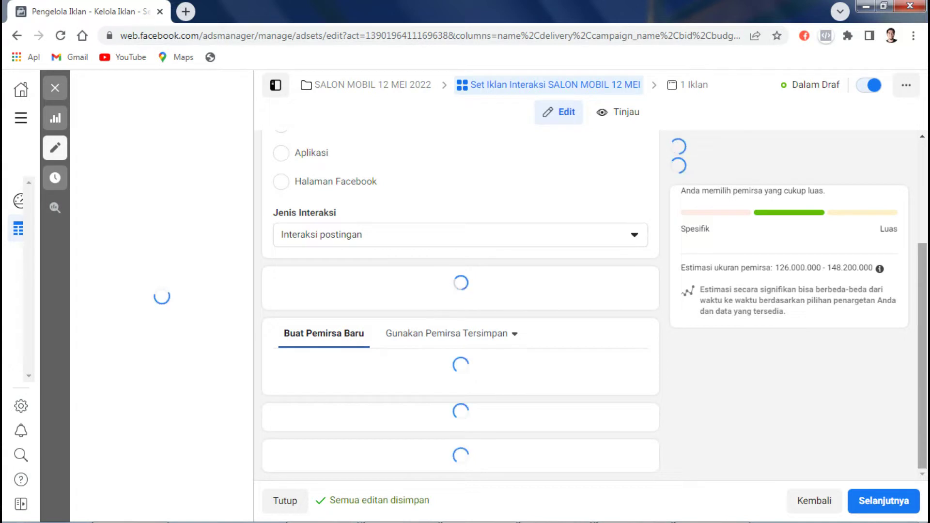
scroll(461, 305, up, 1)
scroll(460, 306, up, 2)
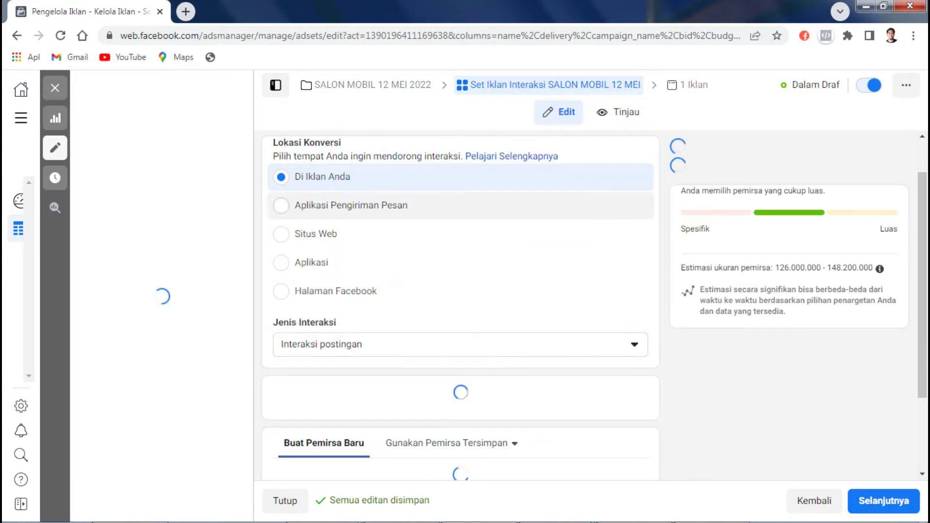
Step: Send conversions to messaging apps, keeping the click-to-message ad type
click(351, 205)
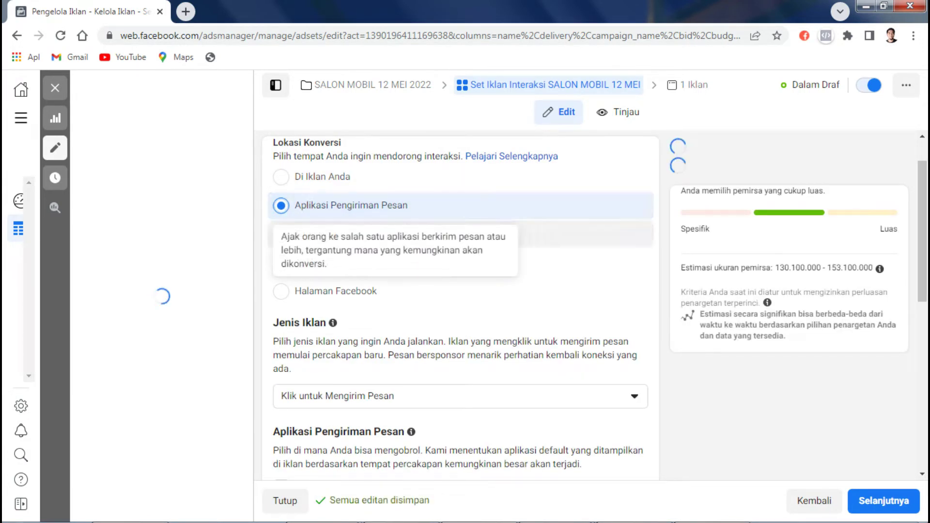
scroll(461, 305, down, 3)
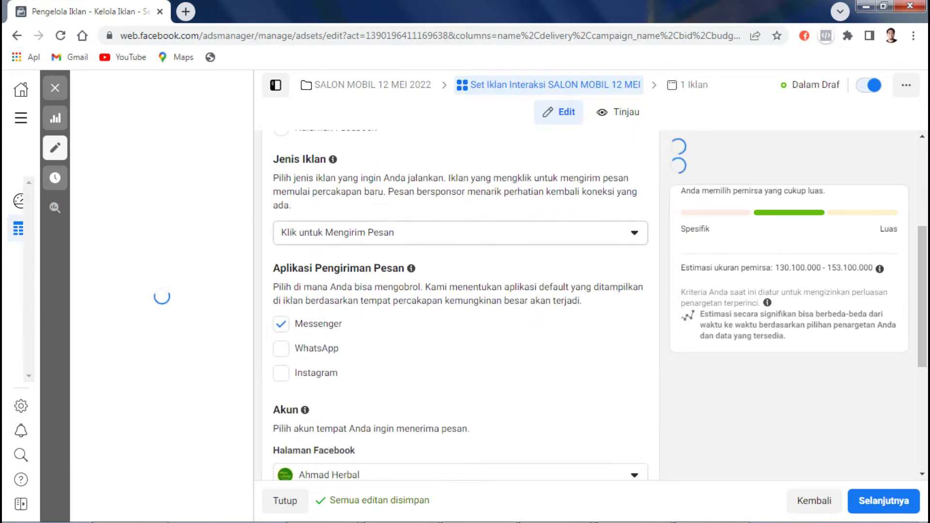
click(485, 233)
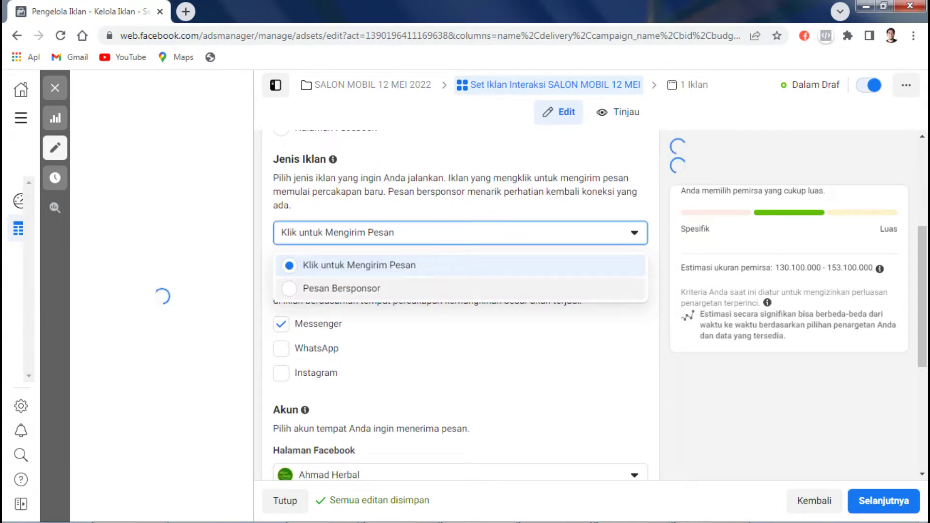
key(Return)
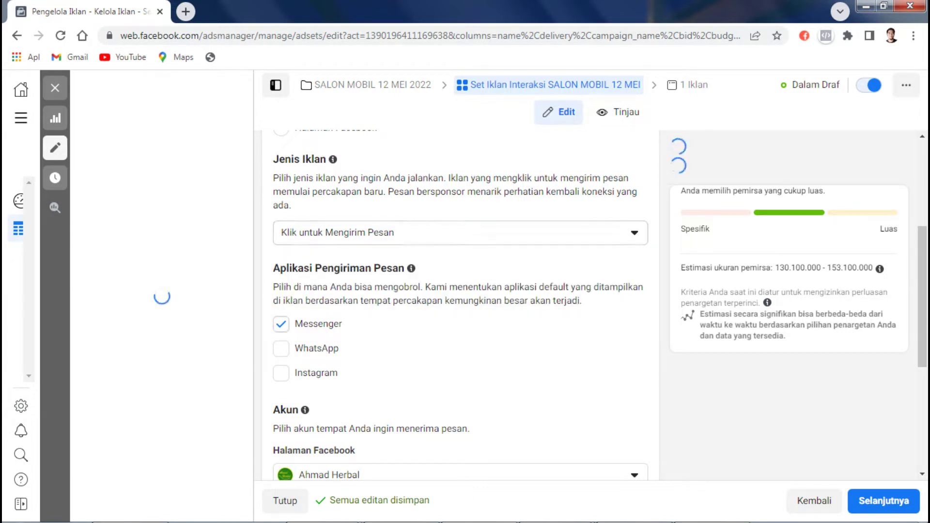
Step: Uncheck Messenger and check WhatsApp as the messaging app
key(Tab)
key(space)
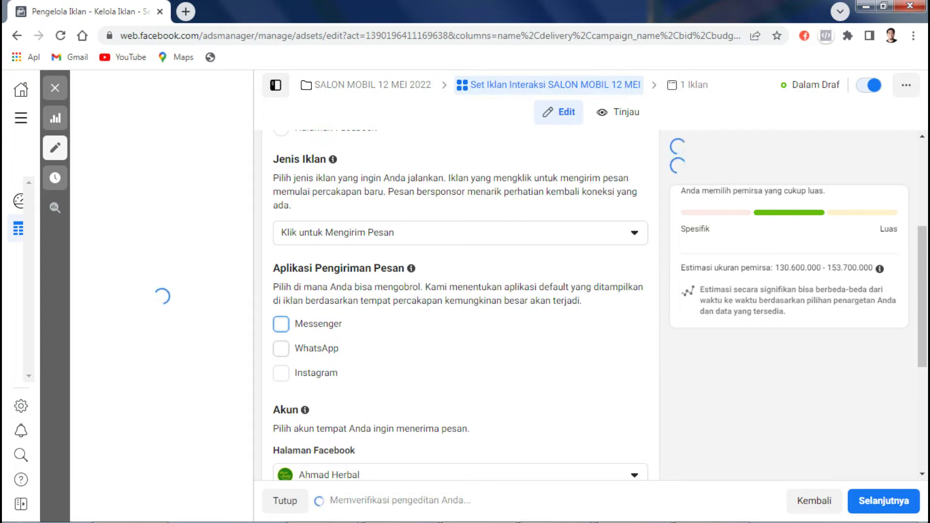
key(Tab)
key(space)
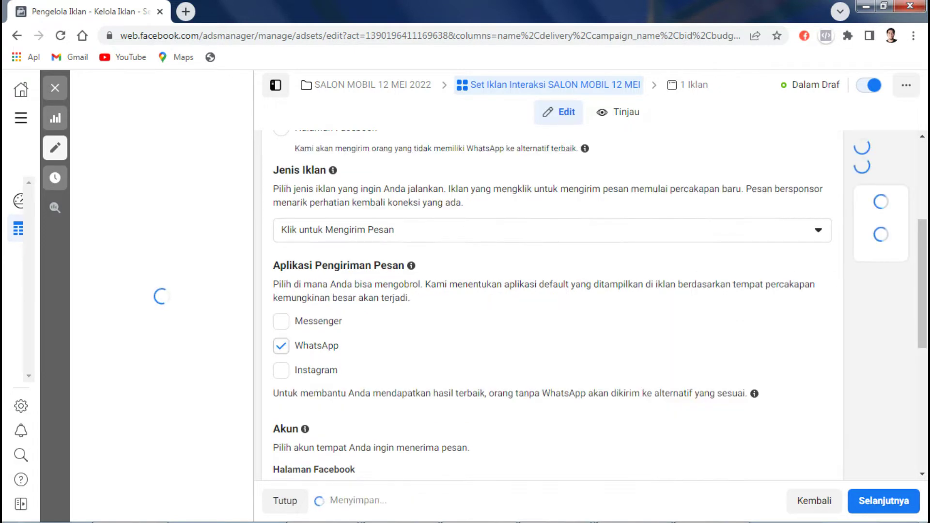
scroll(461, 306, down, 4)
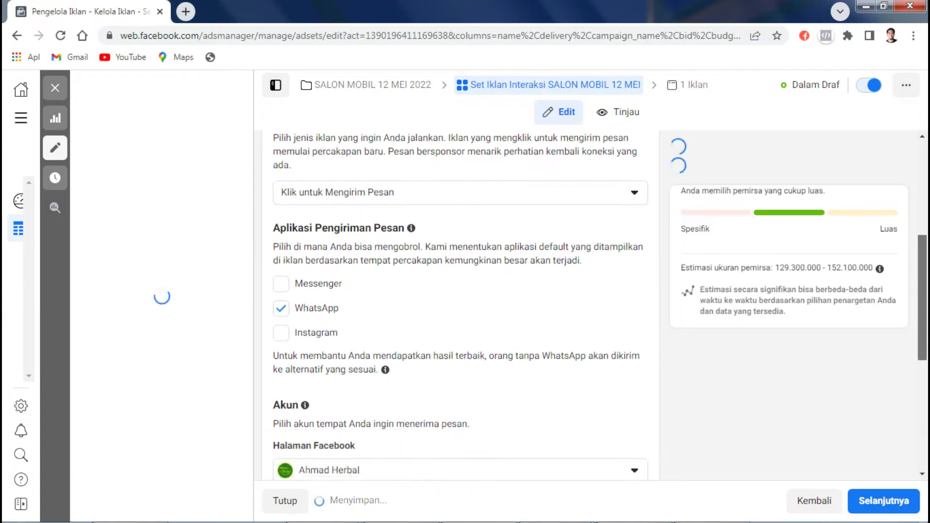
scroll(460, 305, down, 1)
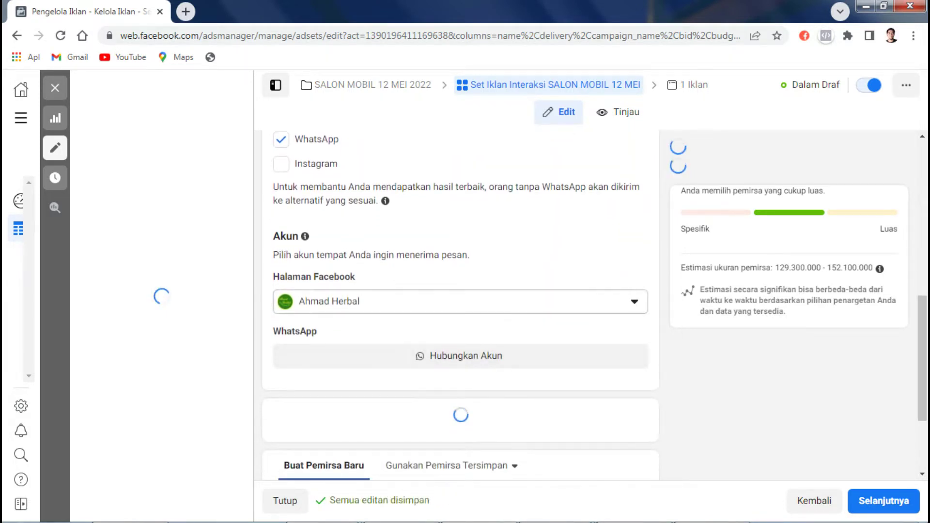
Step: Select the Salon Mobil Auto Detailing banjarmasin Facebook page
click(460, 302)
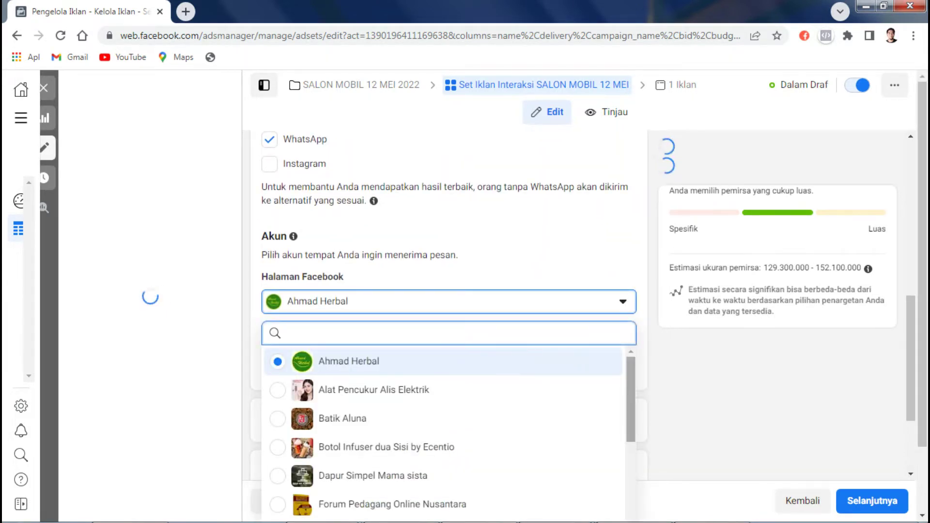
scroll(443, 427, down, 4)
scroll(443, 427, down, 5)
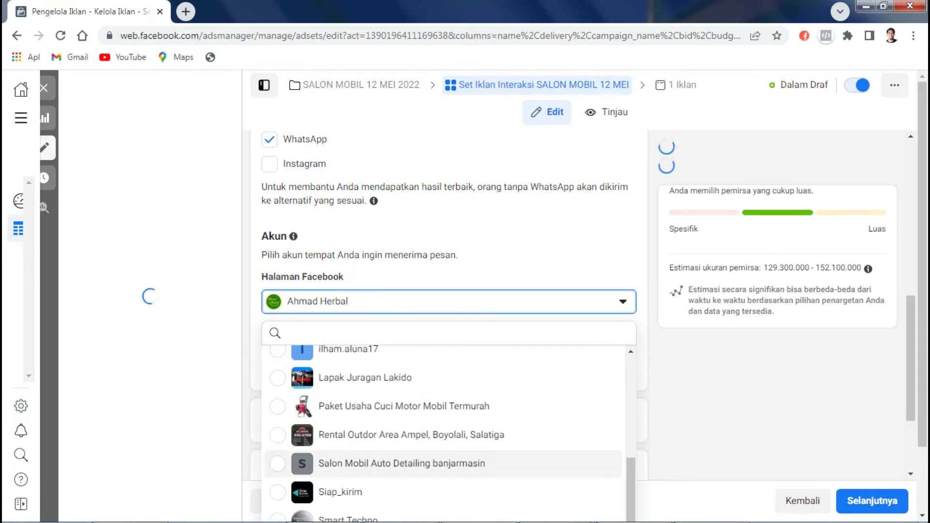
click(402, 463)
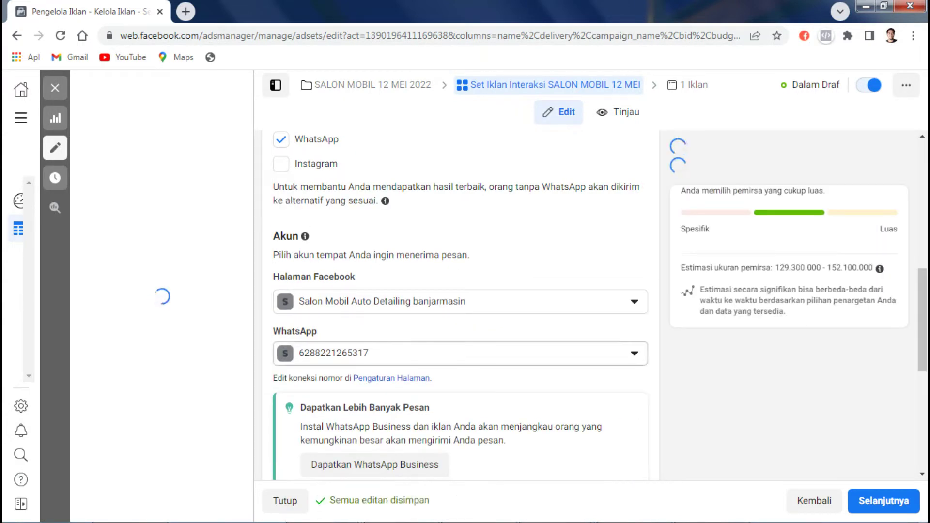
scroll(461, 305, down, 2)
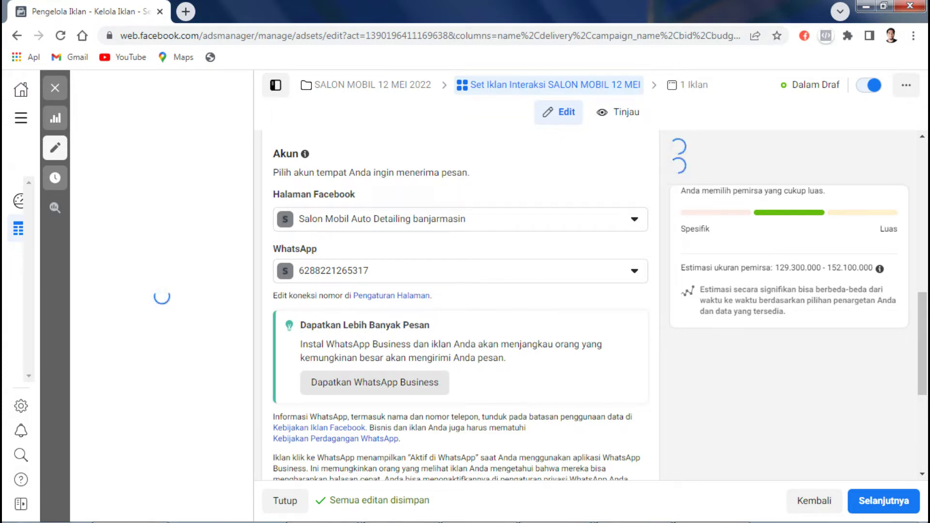
Step: Review the linked WhatsApp number in the WhatsApp Business dialog and close it with Selesai
click(375, 382)
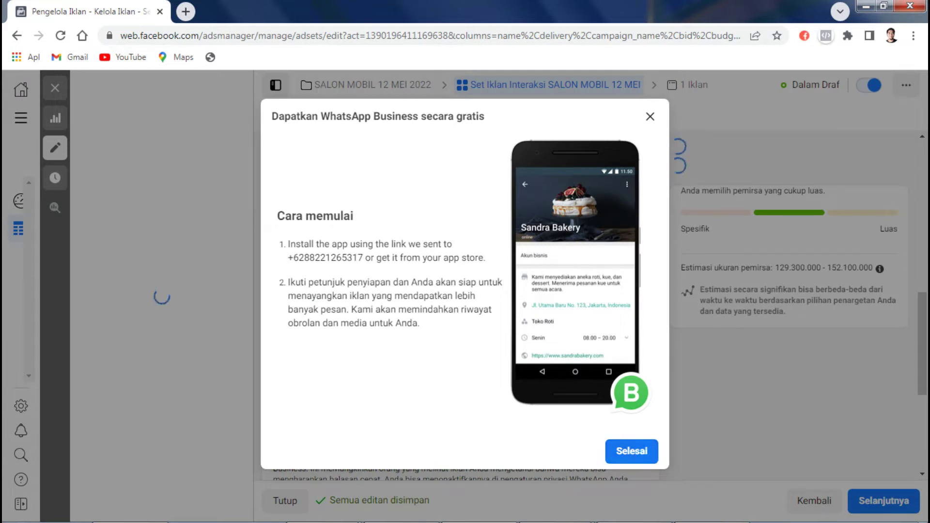
drag(363, 257, 287, 257)
click(632, 452)
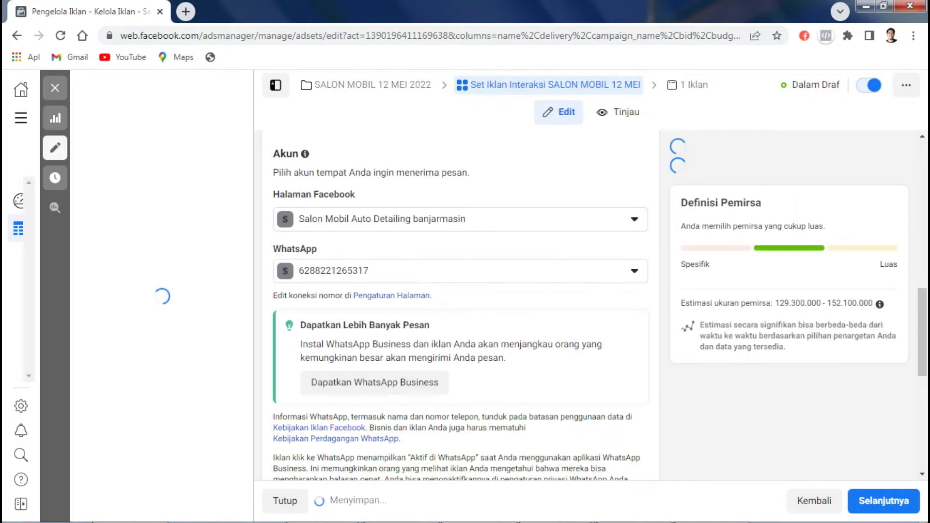
Step: Scroll down to the Pemirsa section and open the Gunakan Pemirsa Tersimpan list
scroll(460, 305, down, 5)
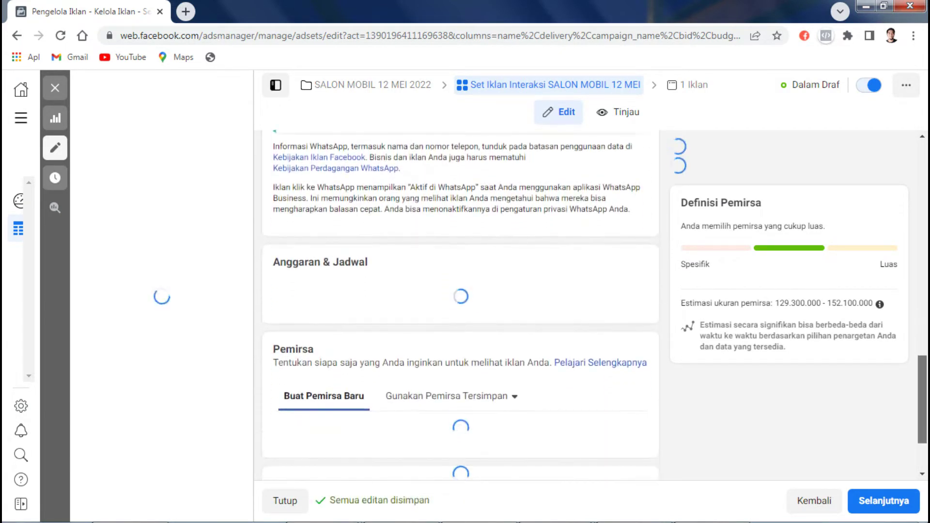
scroll(460, 305, down, 1)
scroll(460, 305, down, 1)
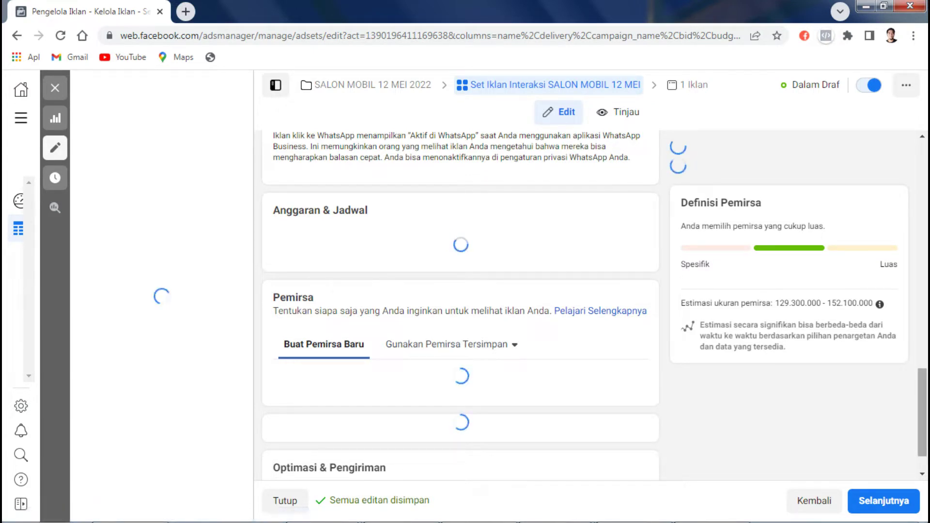
scroll(461, 305, down, 1)
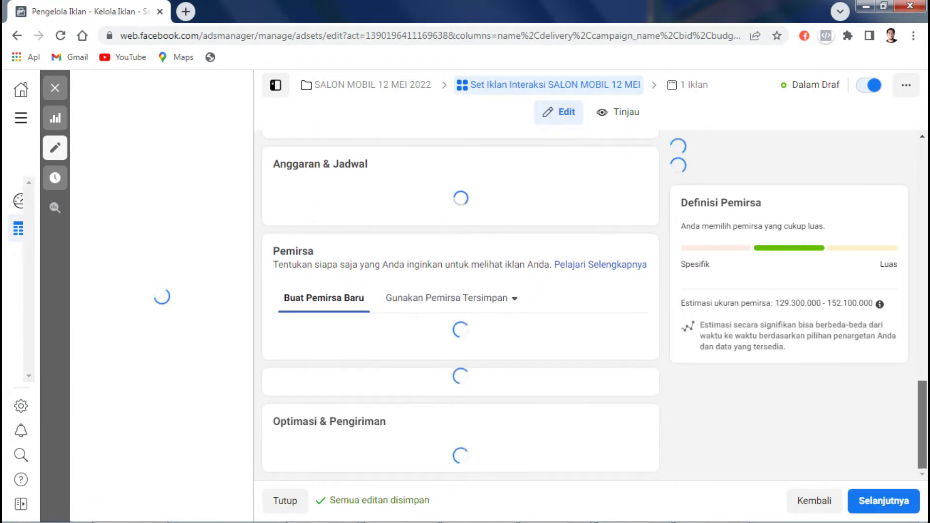
scroll(461, 305, up, 2)
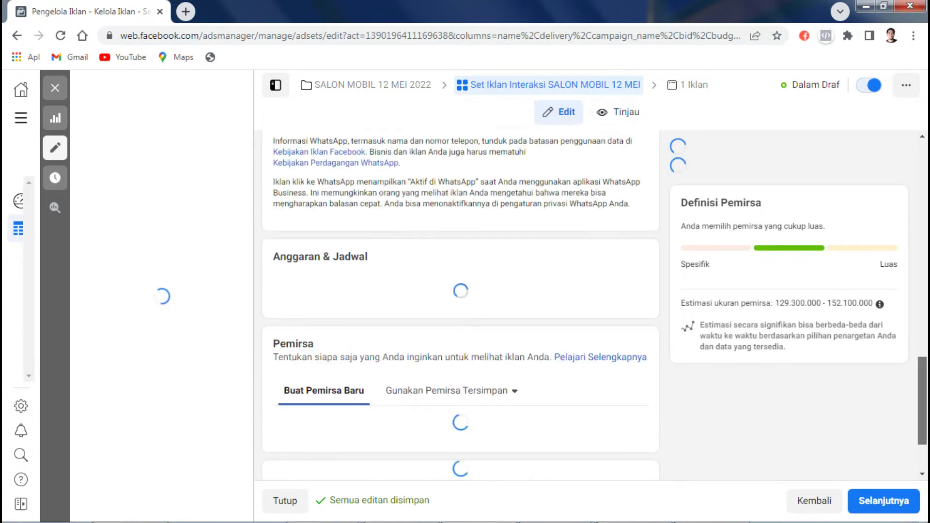
scroll(460, 305, down, 1)
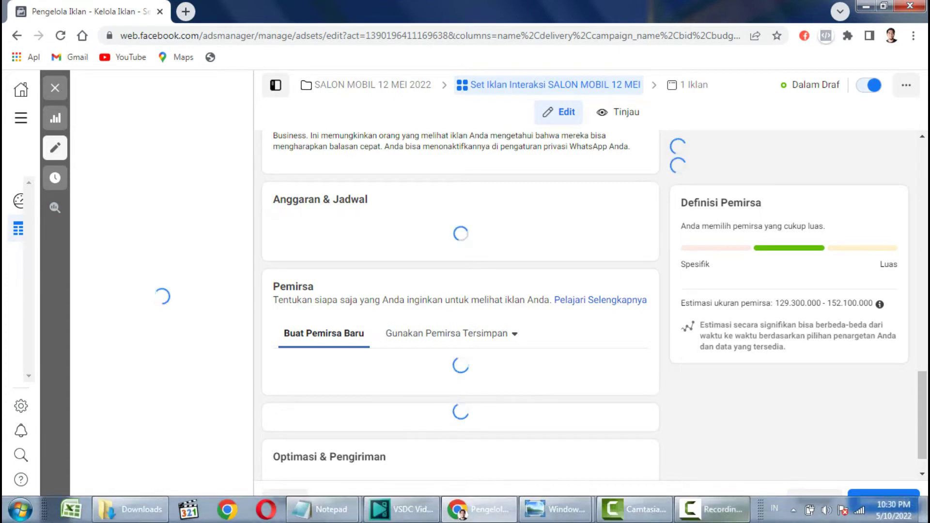
click(710, 509)
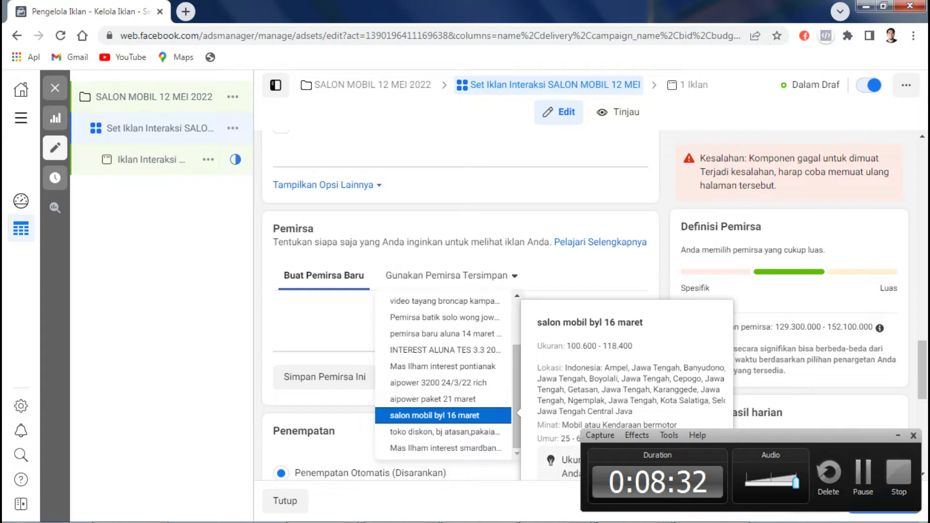
Step: Apply saved audience 'salon mobil byl 16 maret' and open its age range for editing
key(Return)
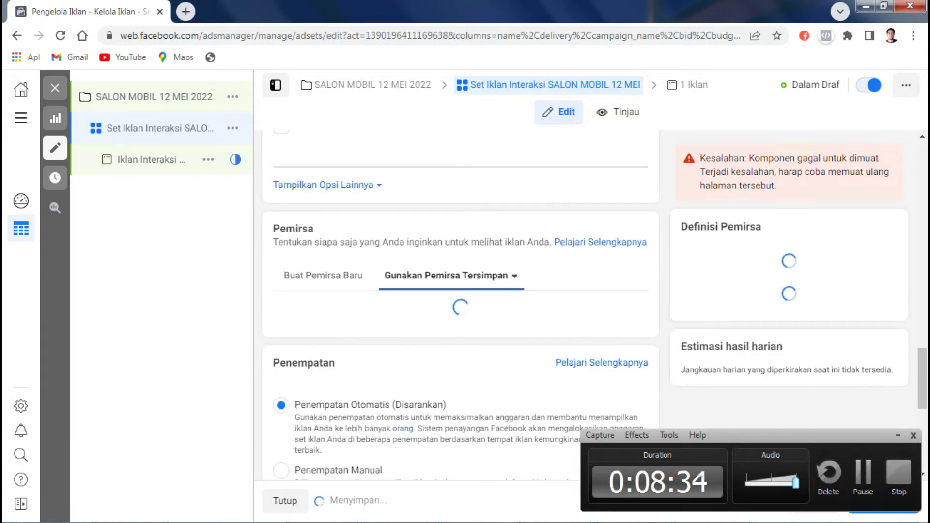
scroll(460, 308, down, 1)
scroll(461, 309, down, 1)
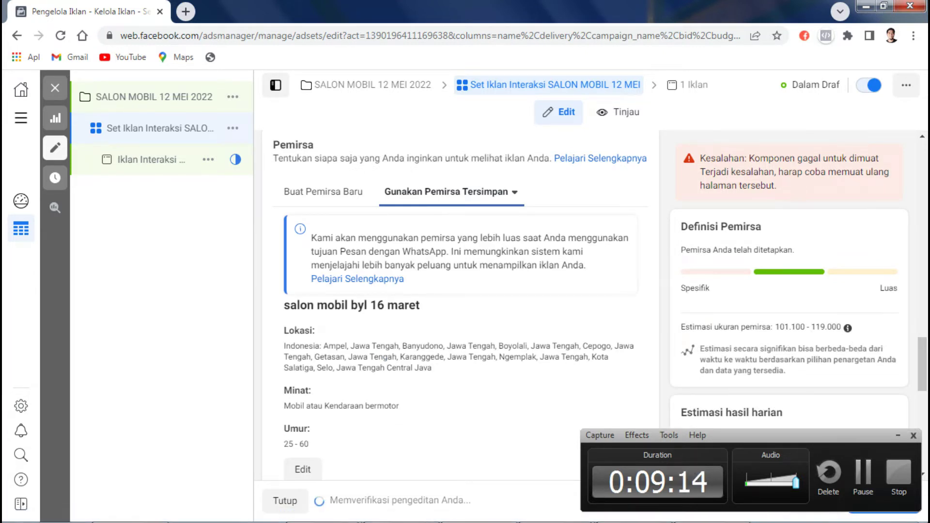
scroll(460, 300, down, 2)
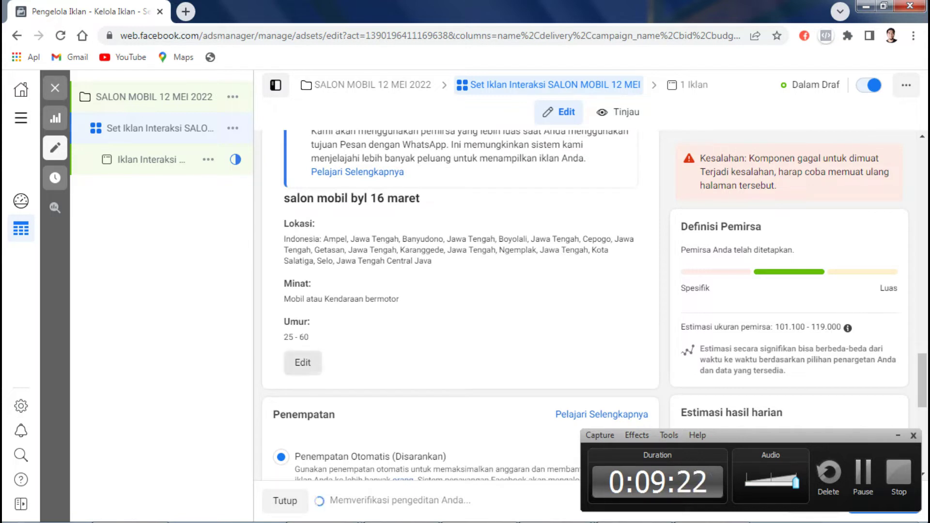
click(303, 362)
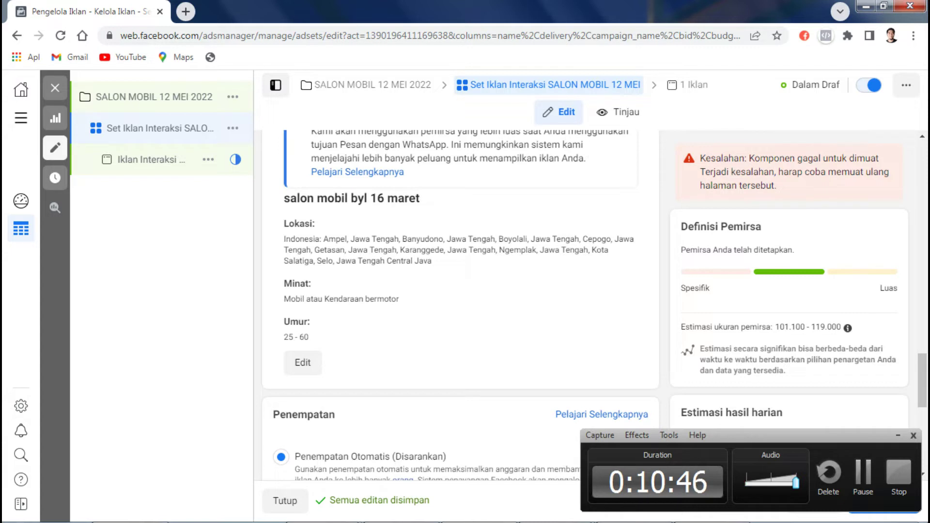
Step: Choose manual placements and uncheck Audience Network, leaving only Facebook and Instagram
scroll(460, 305, down, 4)
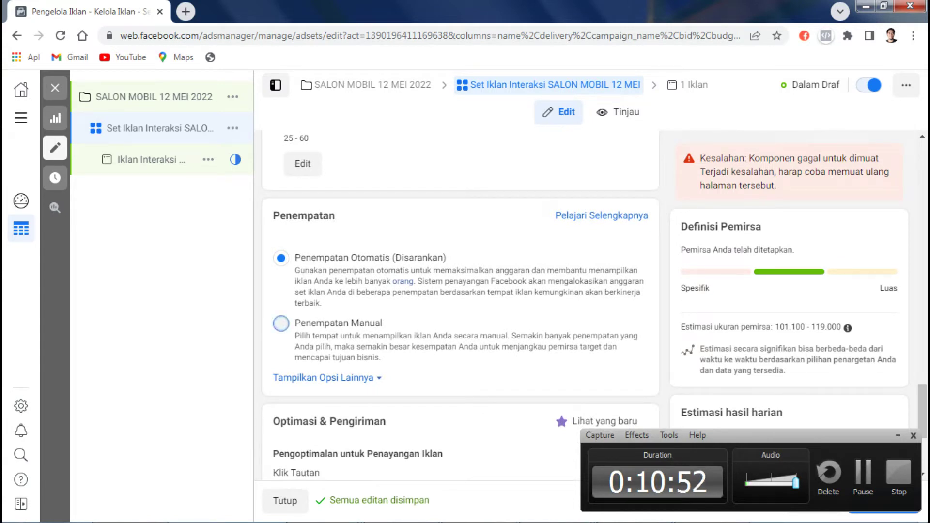
click(281, 323)
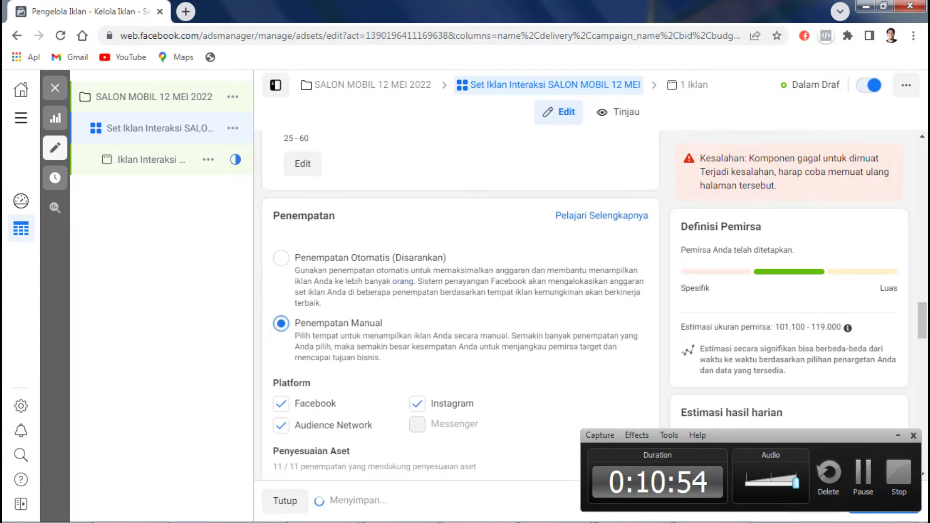
scroll(461, 305, down, 5)
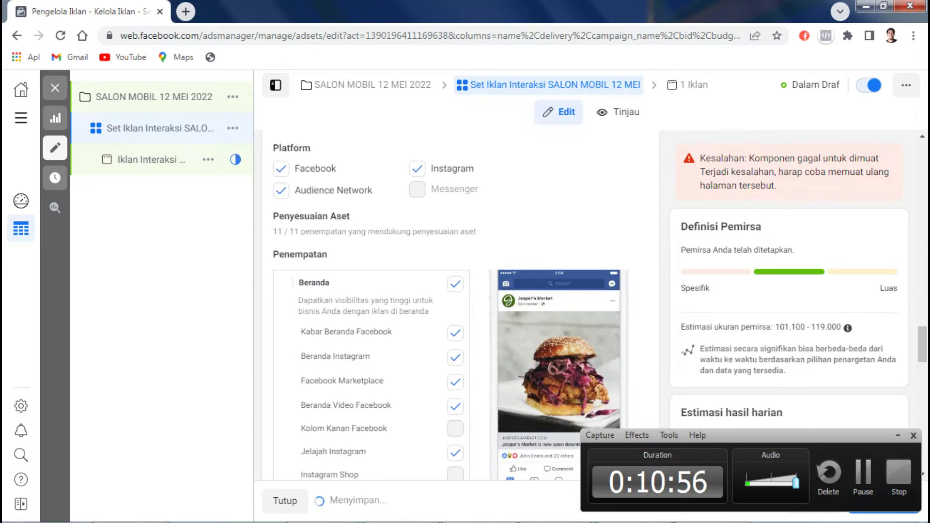
click(281, 190)
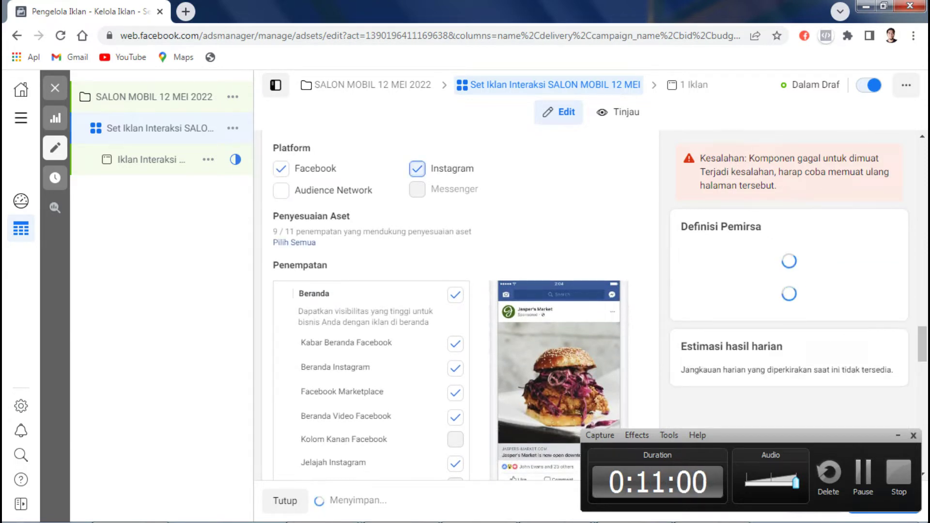
key(space)
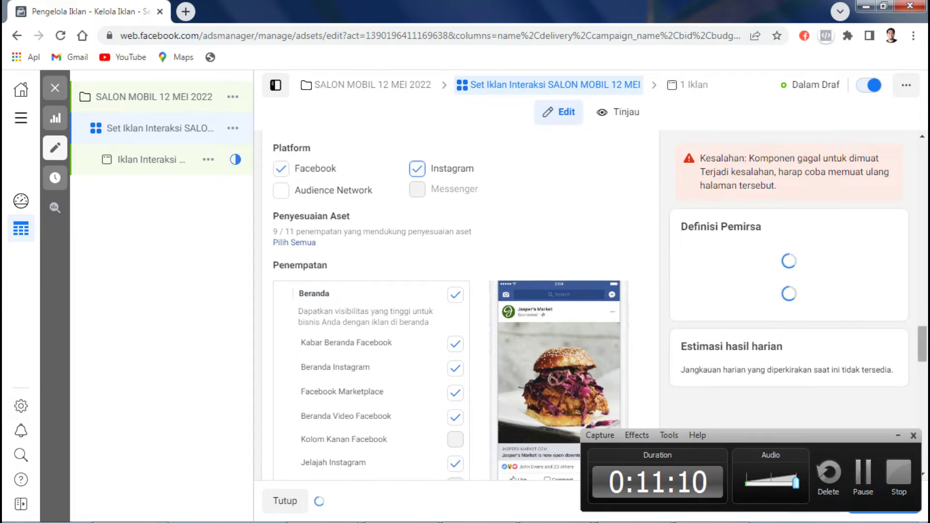
Step: Clear the feed placements, then reselect only the Facebook and Instagram feeds
scroll(455, 310, down, 3)
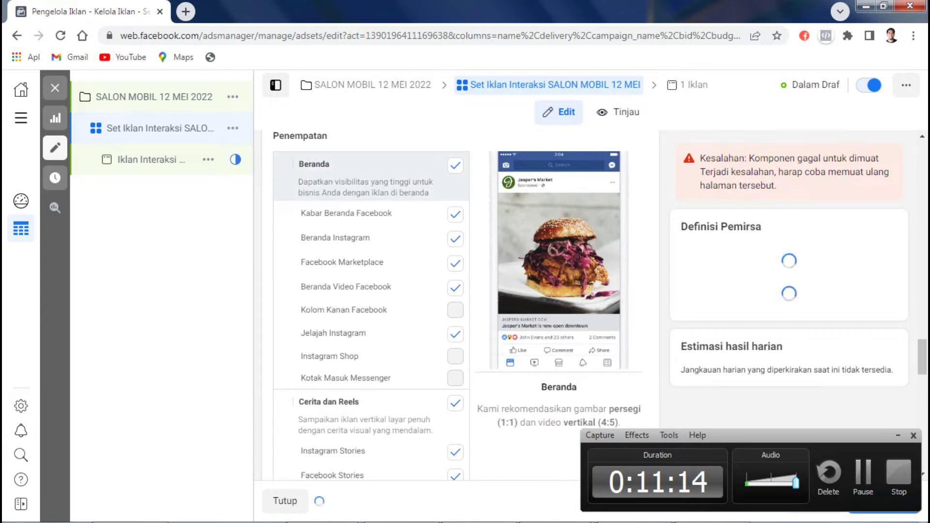
click(456, 166)
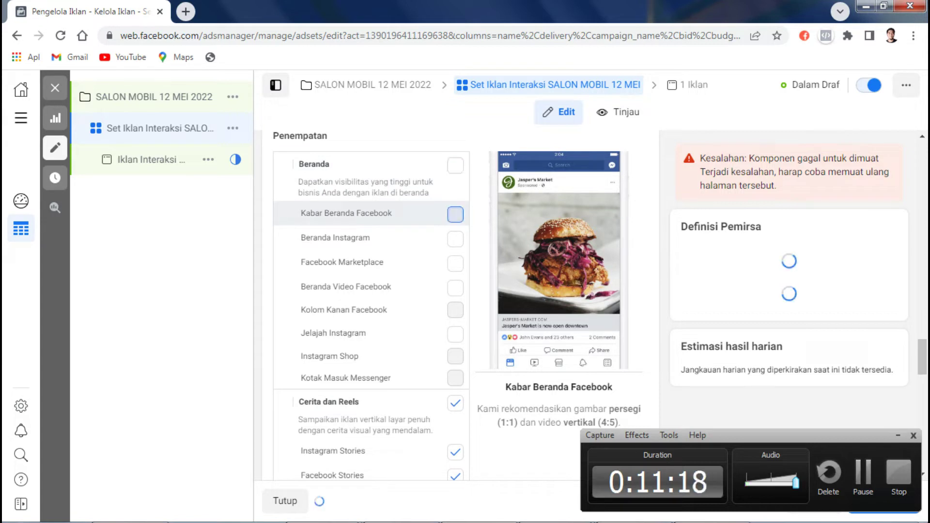
click(455, 214)
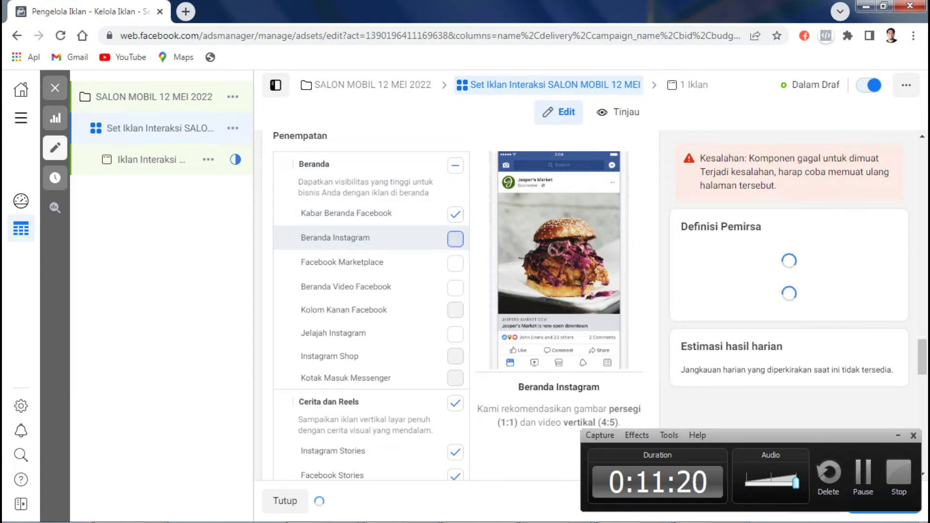
click(456, 239)
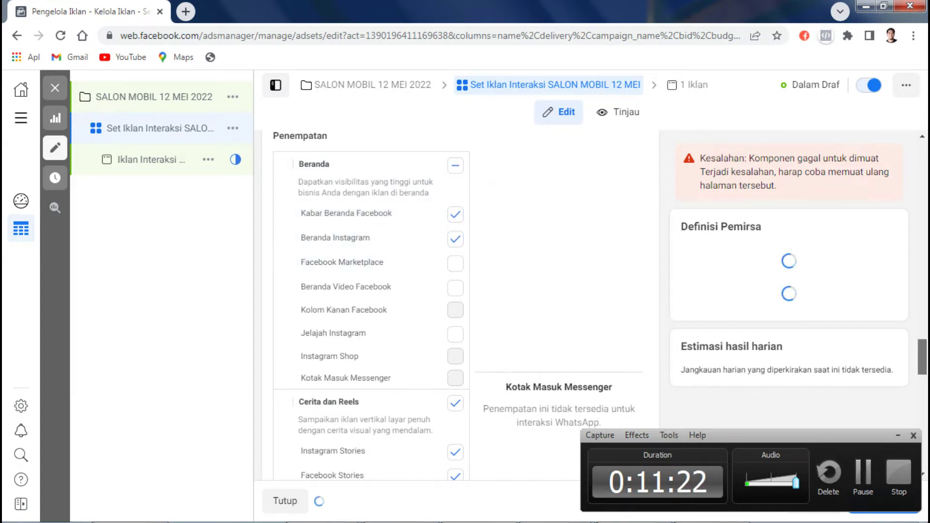
Step: Uncheck the Stories and Reels group and the In-Article placements
scroll(368, 305, down, 4)
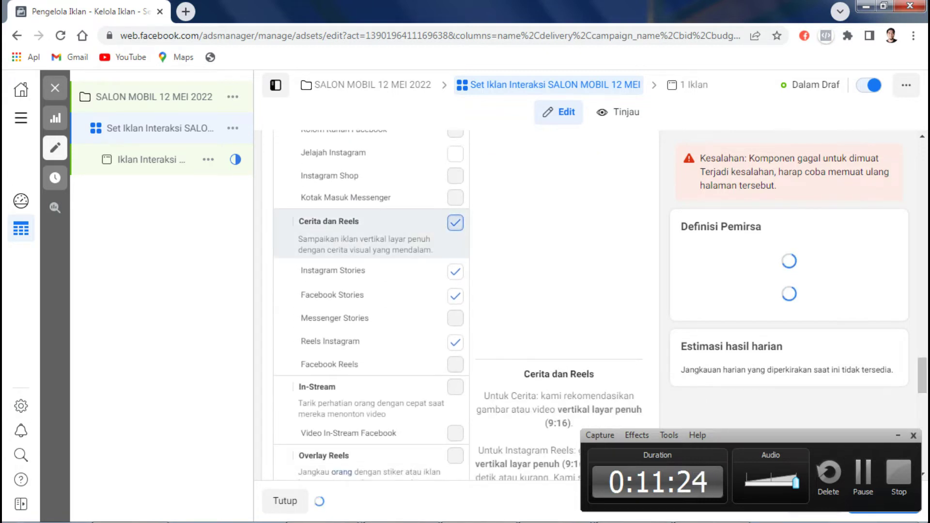
click(456, 342)
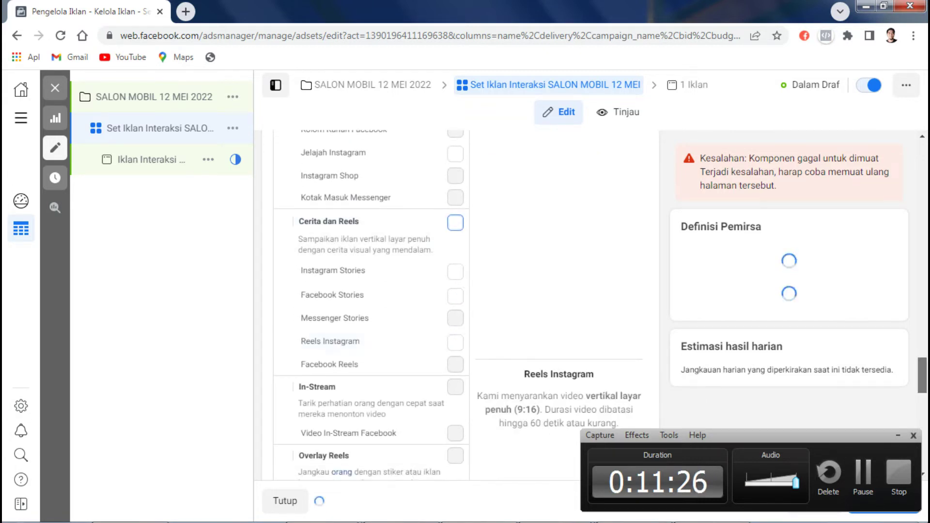
scroll(369, 305, down, 3)
scroll(368, 247, down, 6)
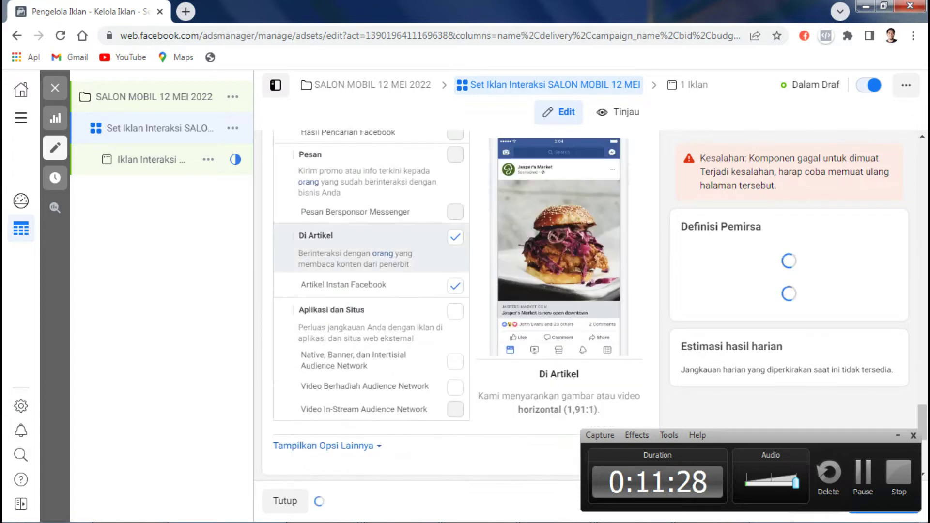
click(455, 237)
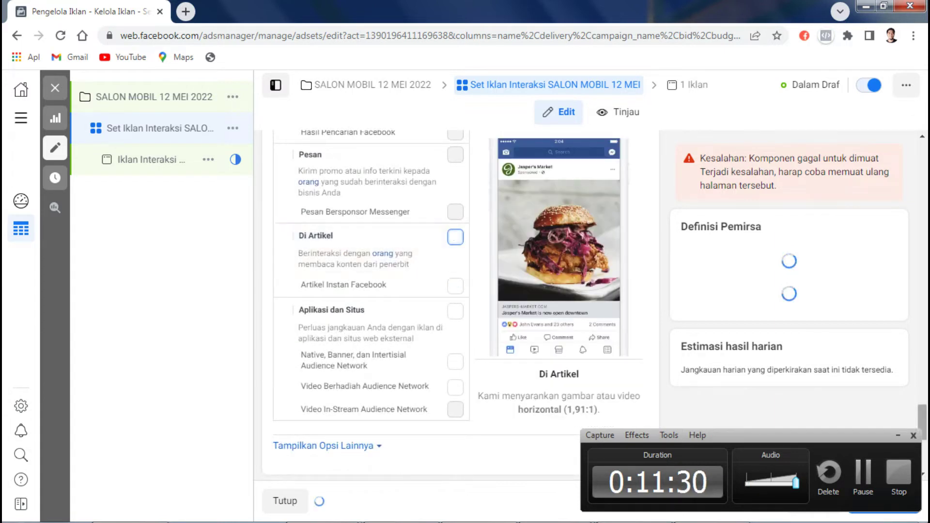
scroll(369, 242, down, 1)
scroll(460, 290, down, 4)
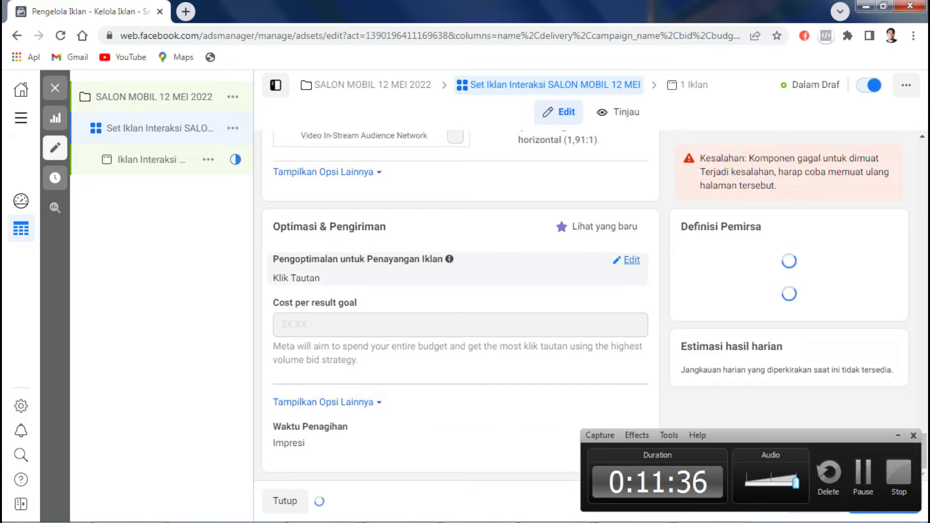
Step: Keep Link Clicks optimisation with per-link-click (CPC) billing and continue to the ad level
click(630, 260)
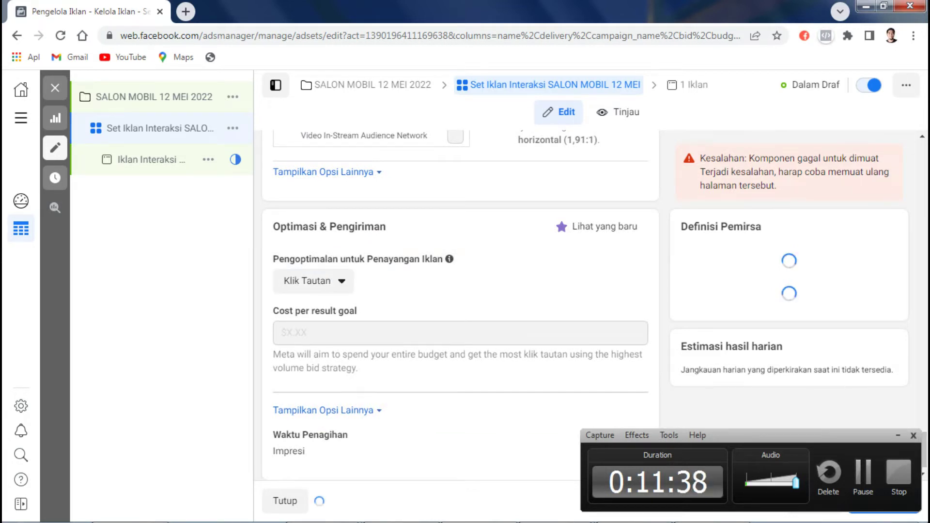
click(314, 281)
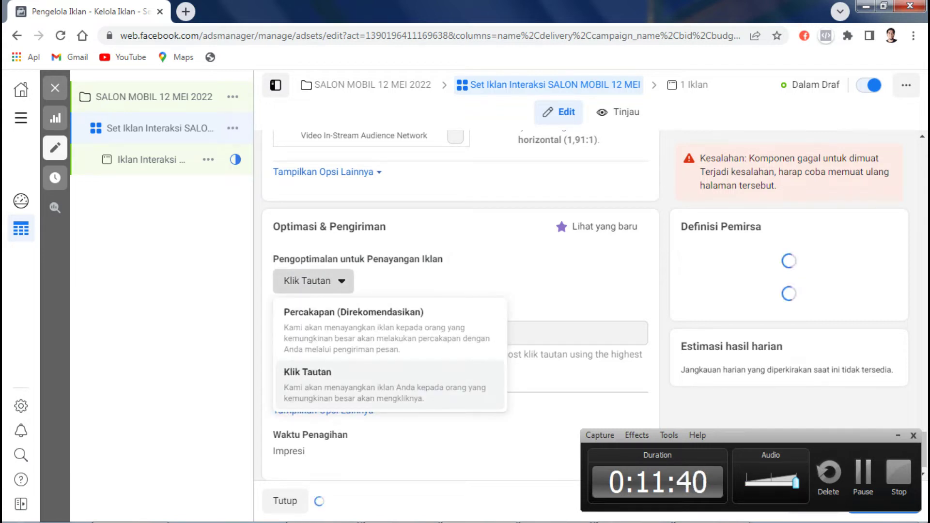
scroll(460, 315, up, 1)
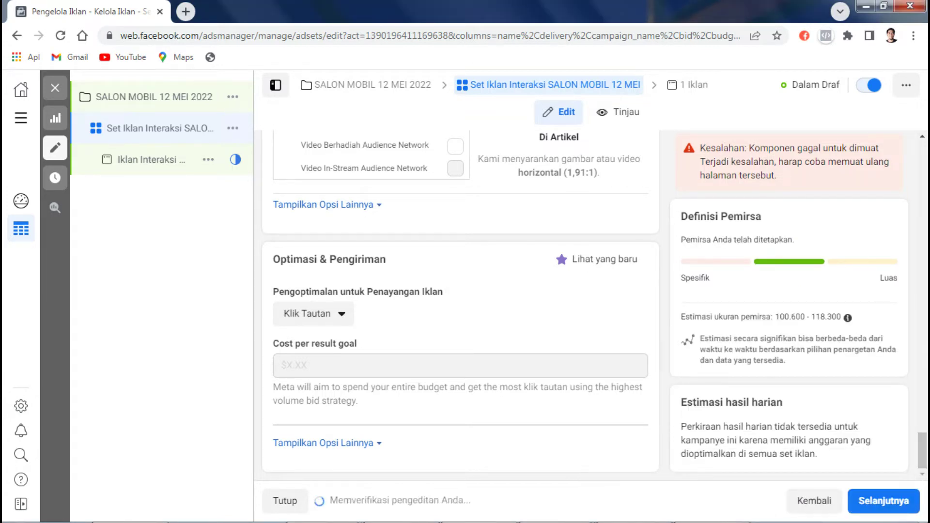
click(323, 442)
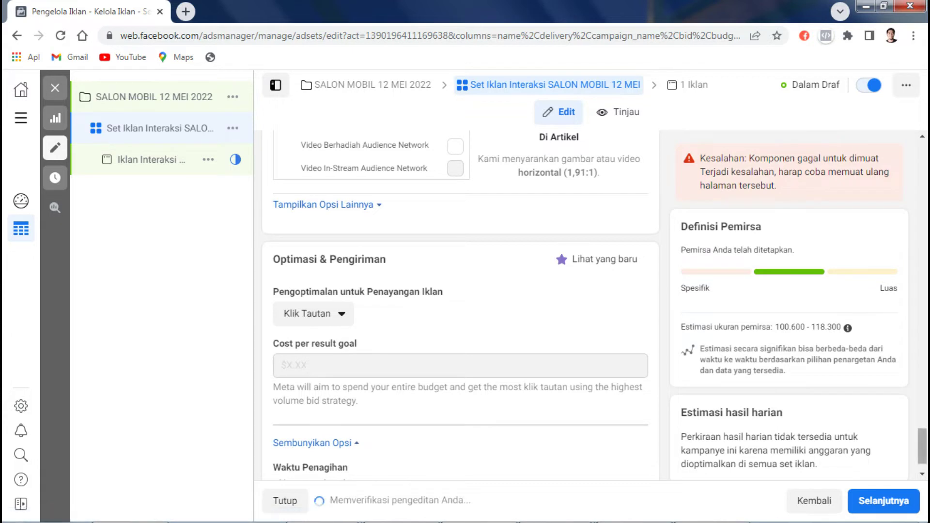
scroll(461, 306, down, 1)
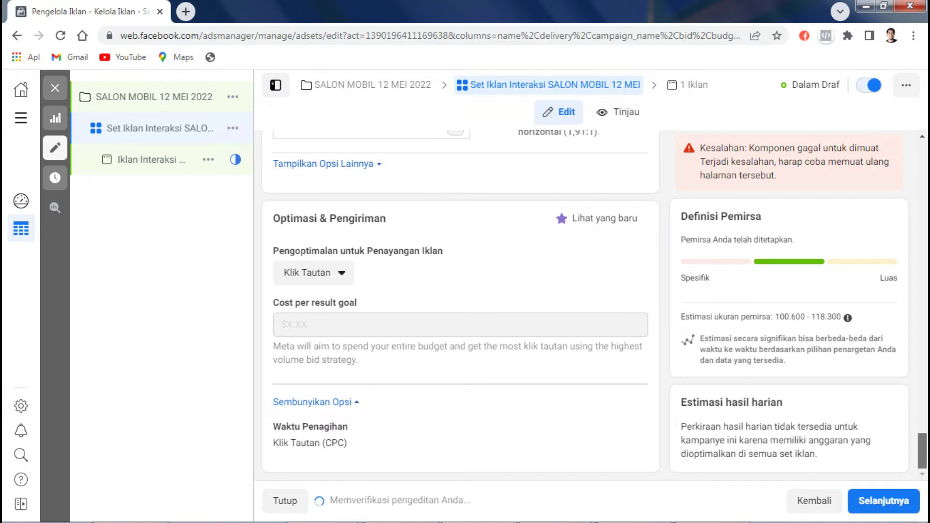
scroll(460, 305, up, 3)
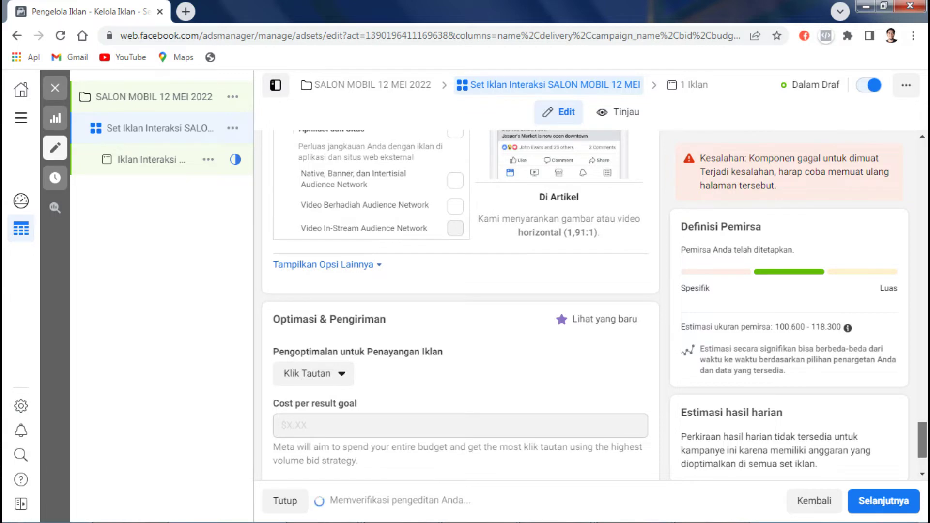
scroll(460, 305, up, 8)
scroll(368, 305, up, 2)
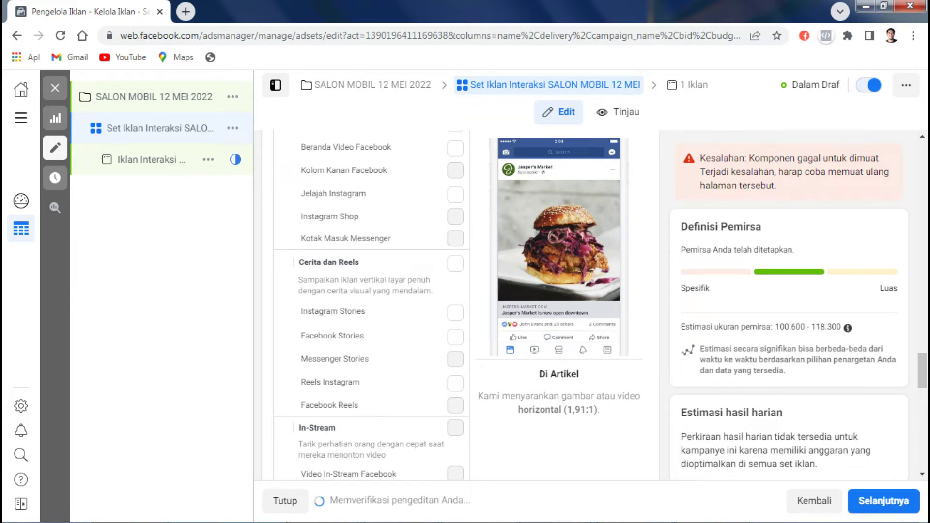
mouse_move(848, 328)
click(884, 501)
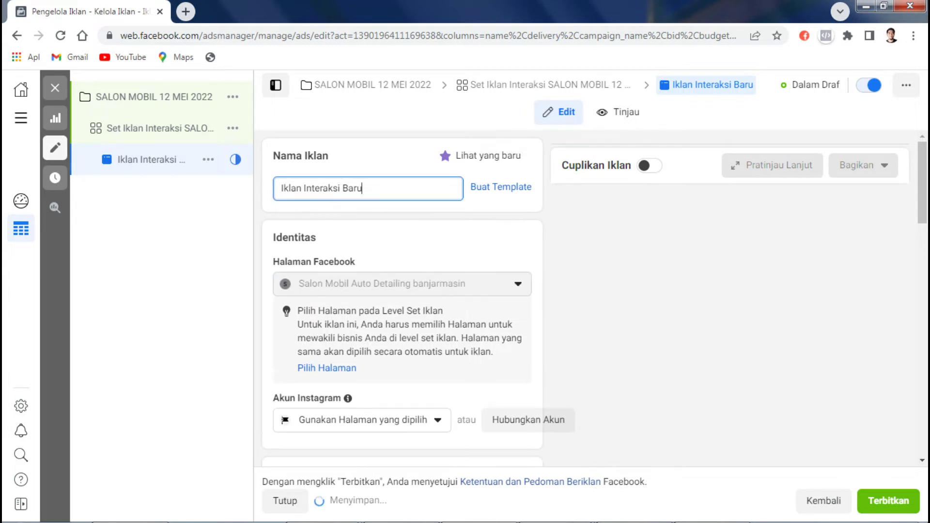
Step: Replace the ad's name with 'IKLAN SALON MOBIL 12 MEI GAMBAR'
key(ctrl+a)
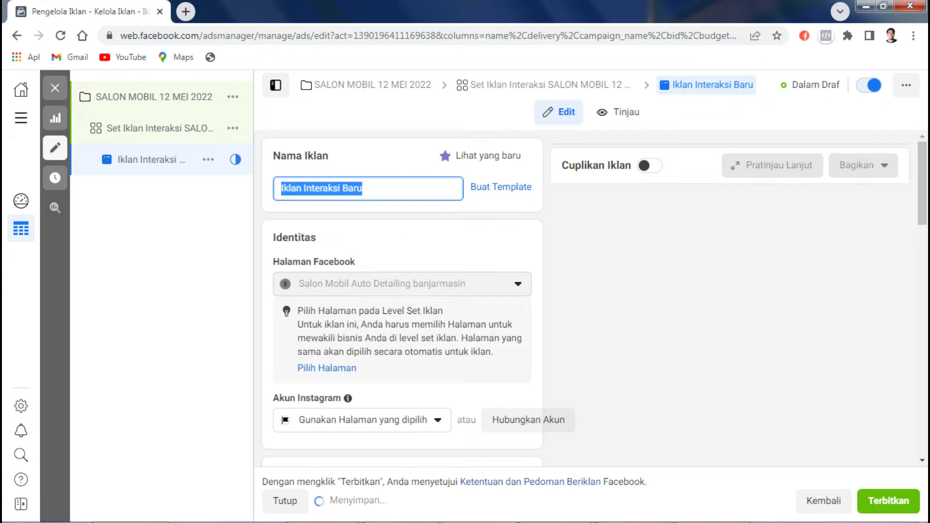
text(IKLAN)
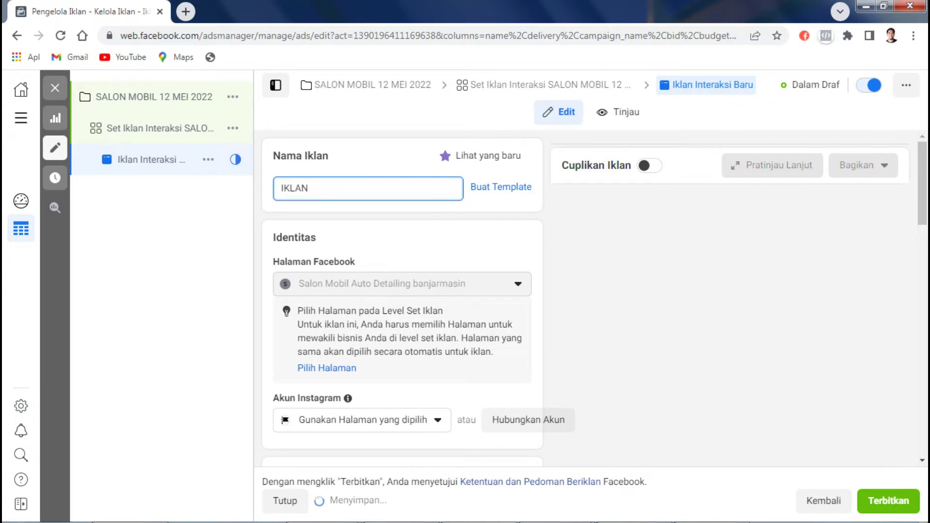
text( SALON MOB)
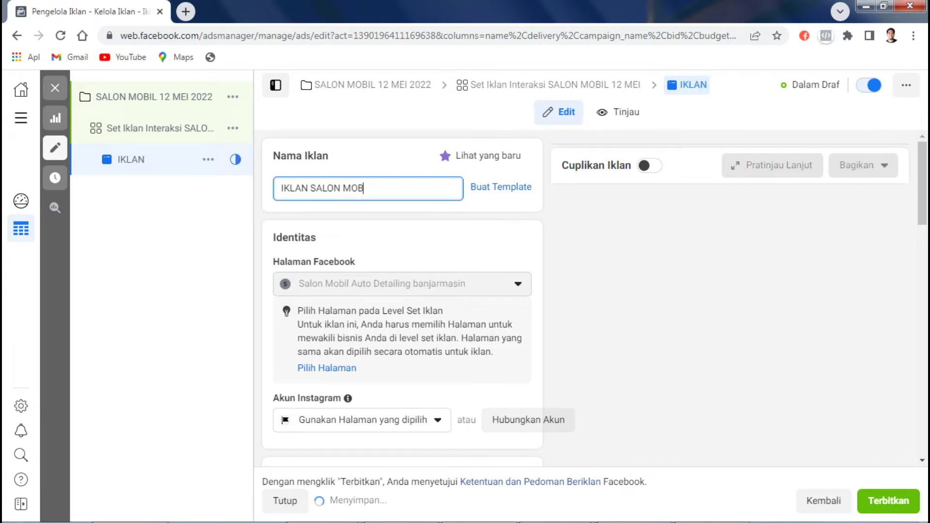
text(IL 12)
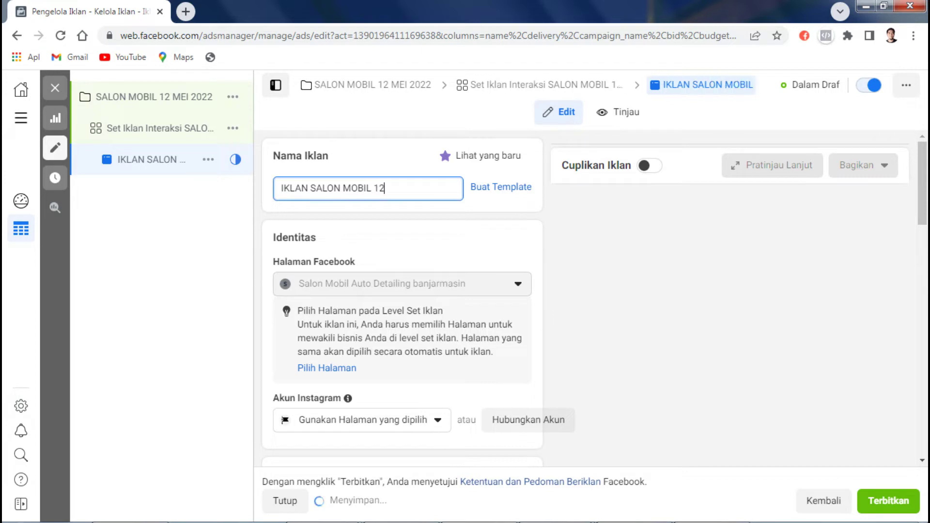
text( MEI GAMBAR)
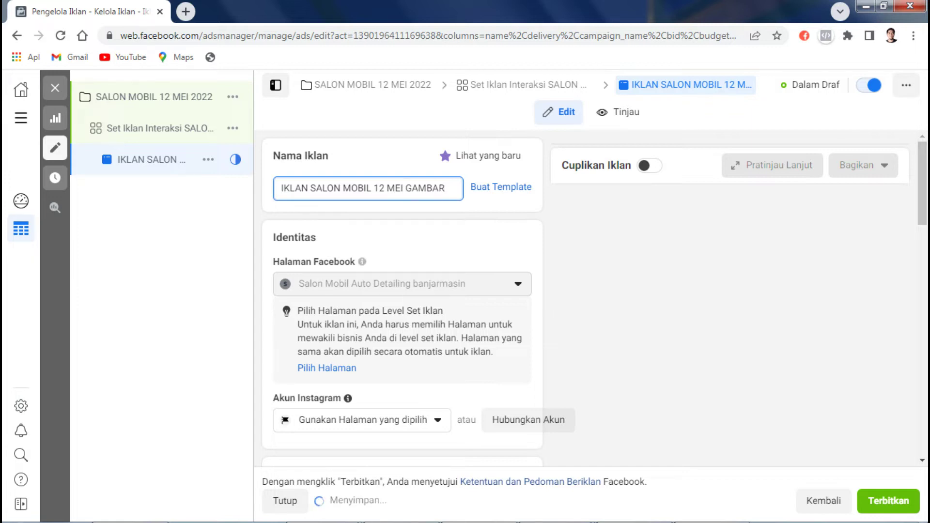
key(Tab)
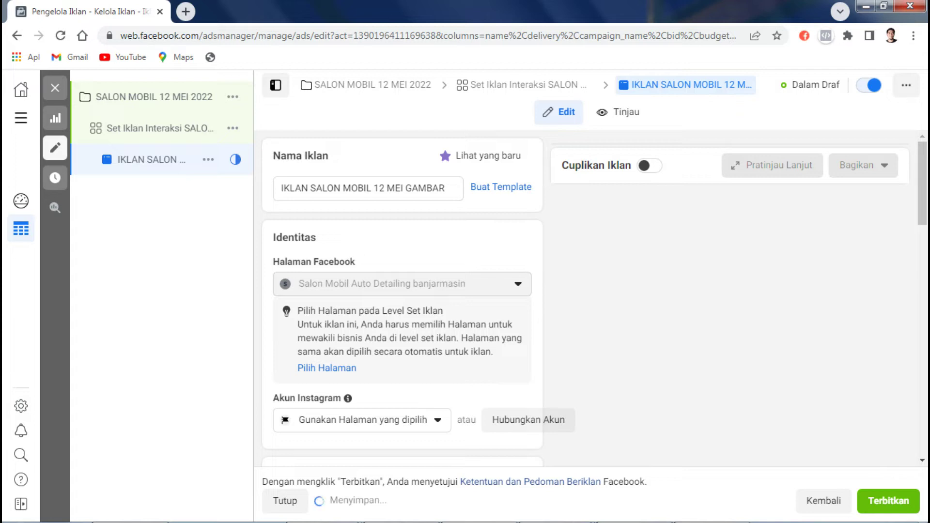
Step: Check which Instagram accounts are available for the ad, then dismiss the list
scroll(402, 298, down, 1)
scroll(402, 298, down, 1)
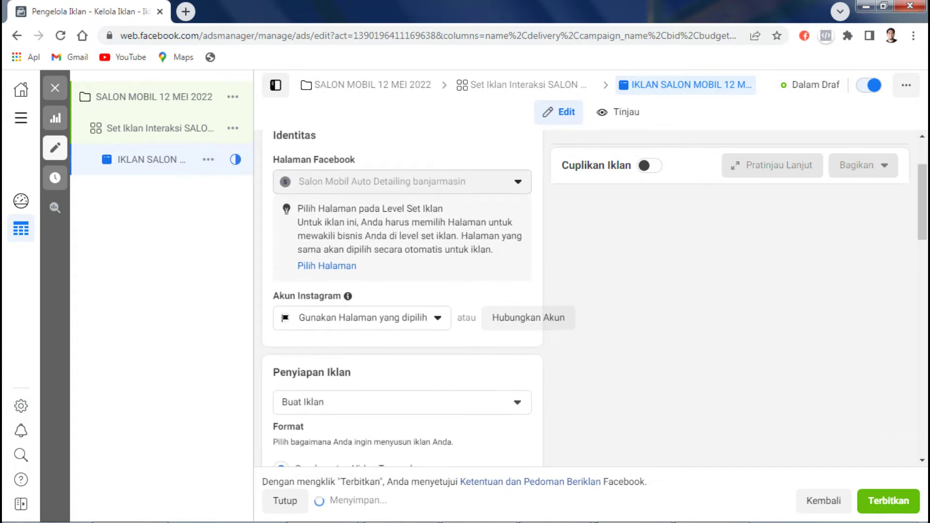
click(363, 317)
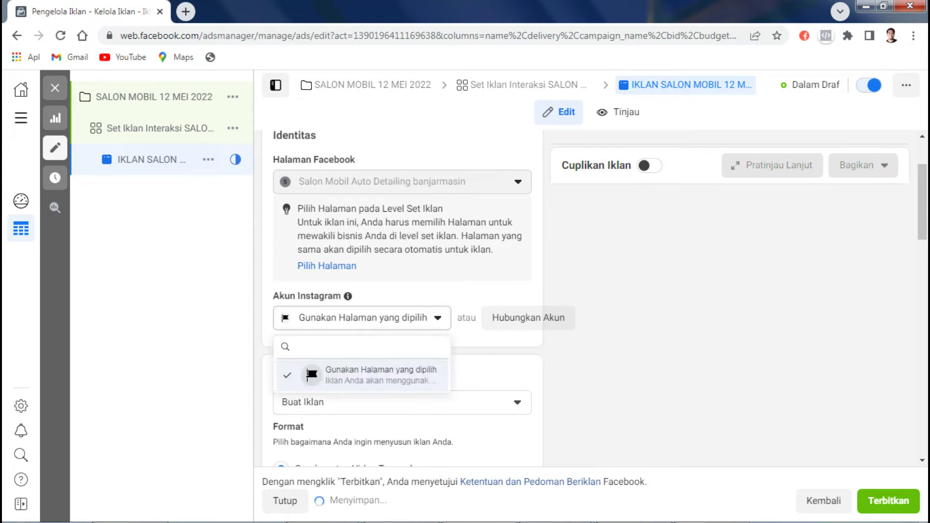
key(Escape)
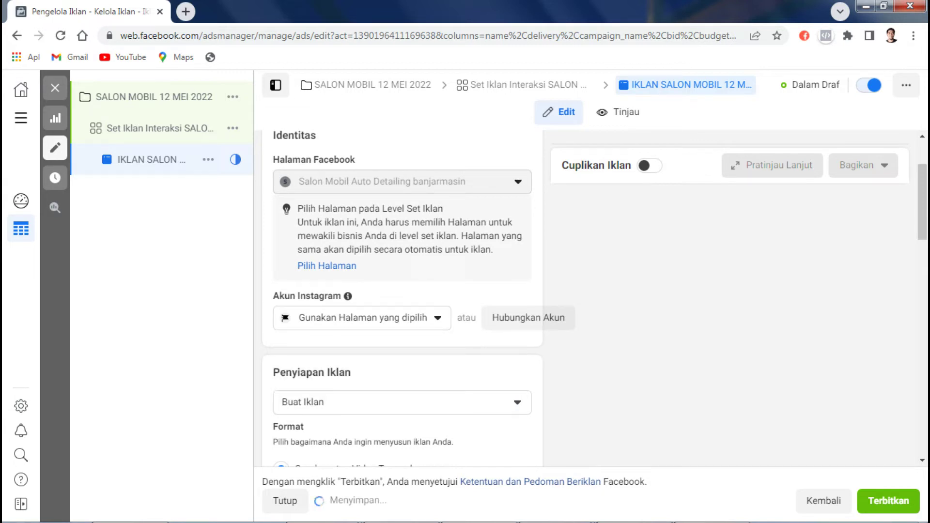
Step: Set the ad to use an existing post and close the empty post picker
scroll(402, 290, down, 3)
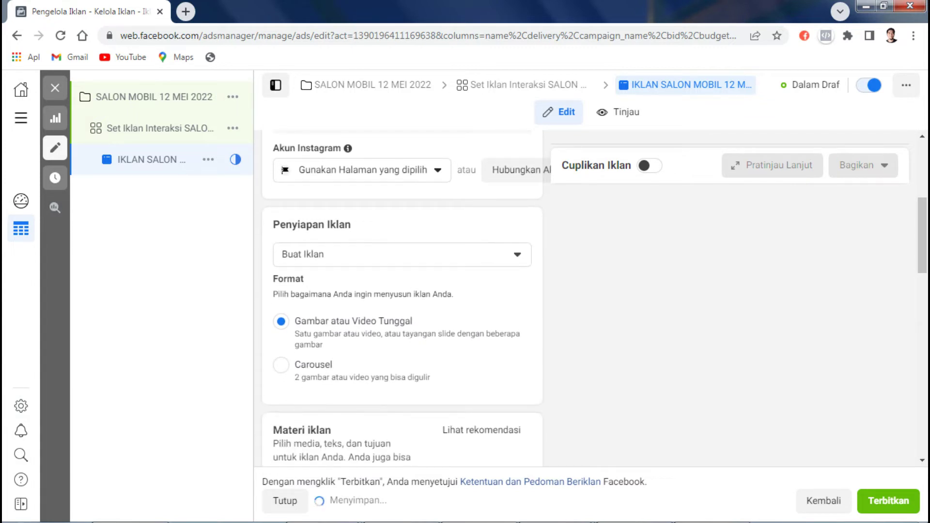
click(403, 254)
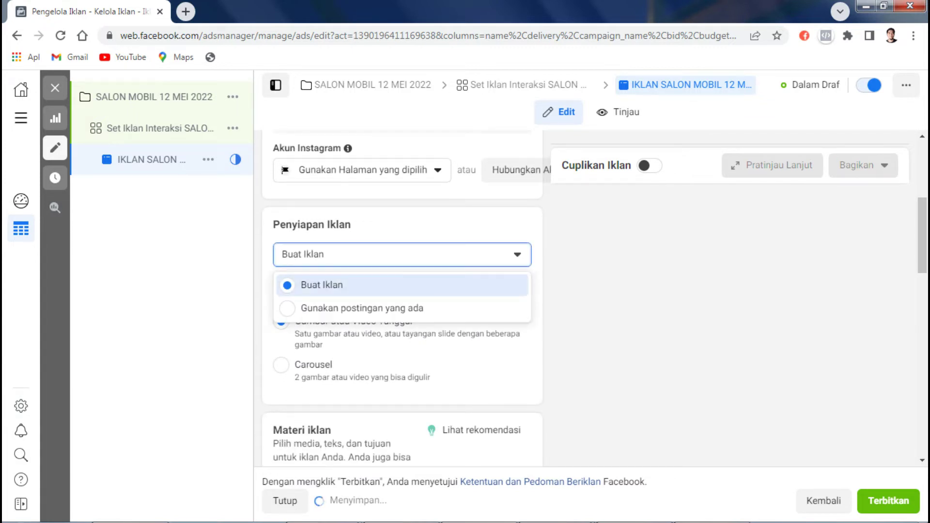
click(362, 308)
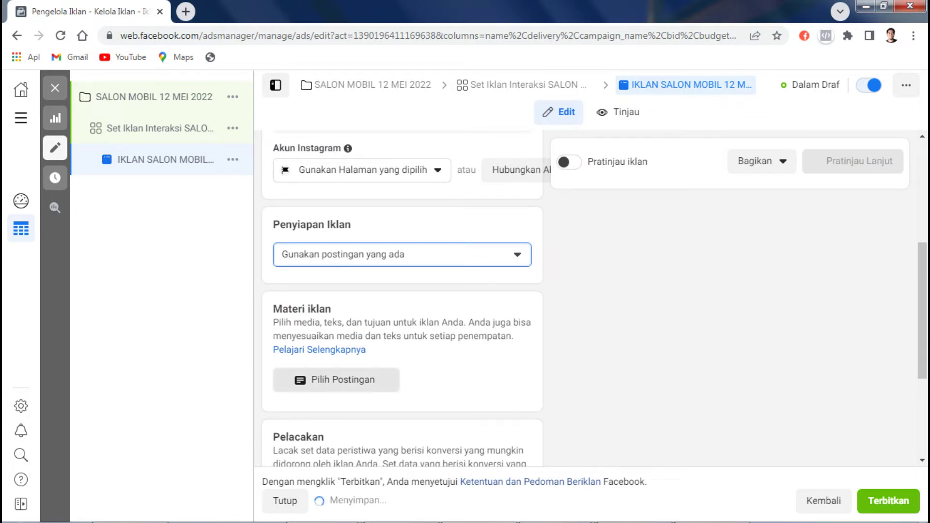
click(336, 380)
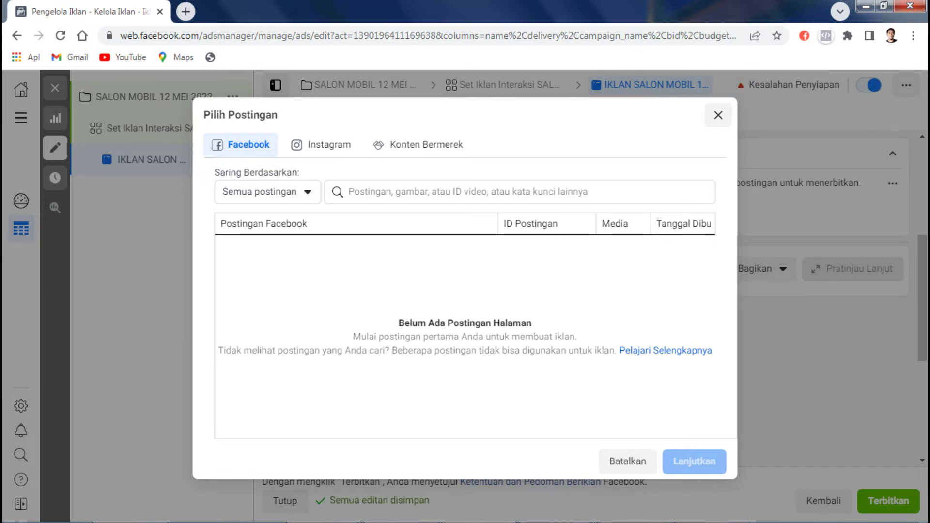
click(718, 115)
click(186, 12)
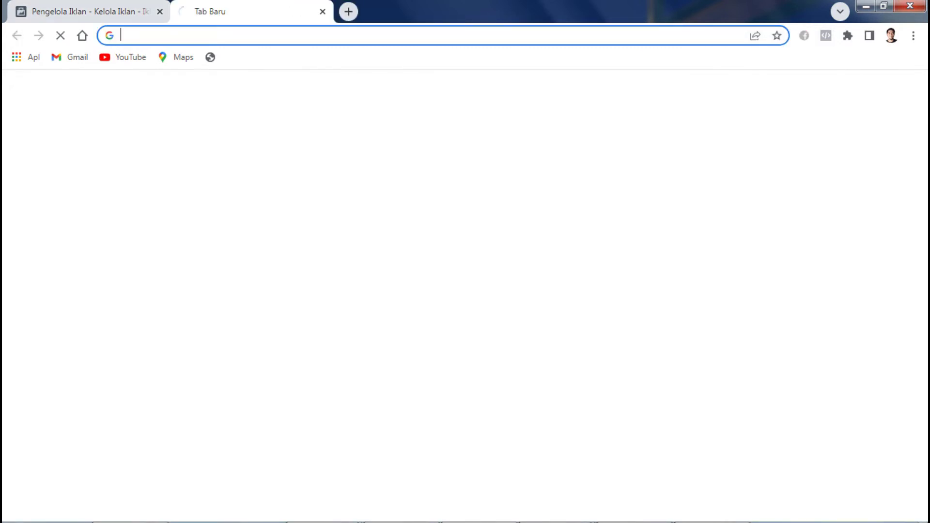
text(WWW.facebook.com)
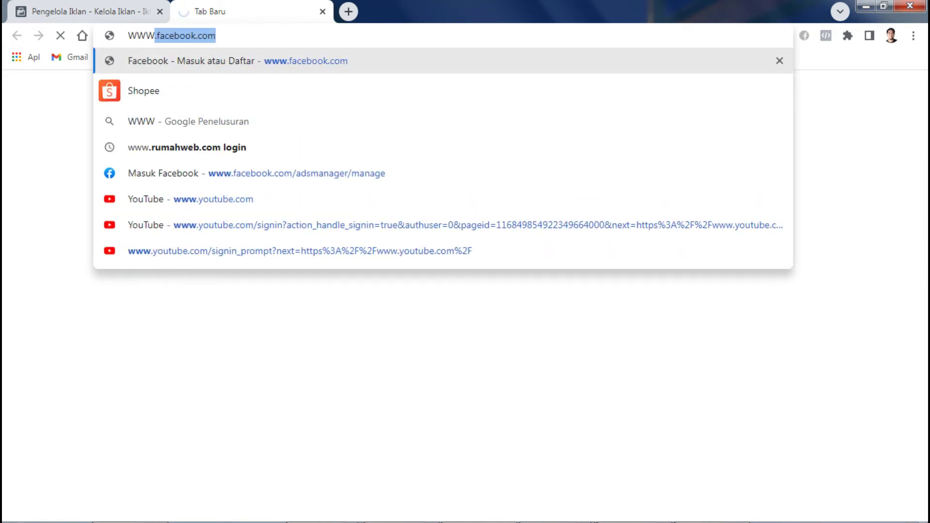
key(Right)
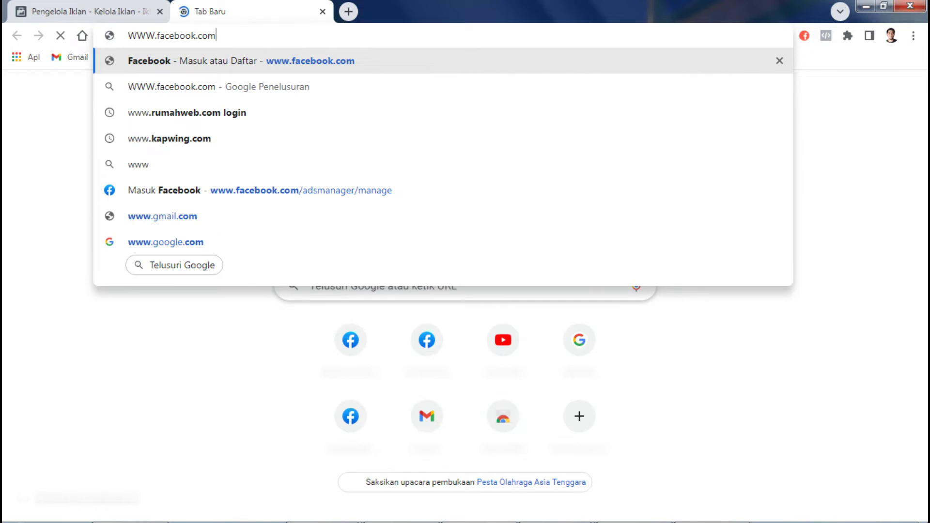
text(/)
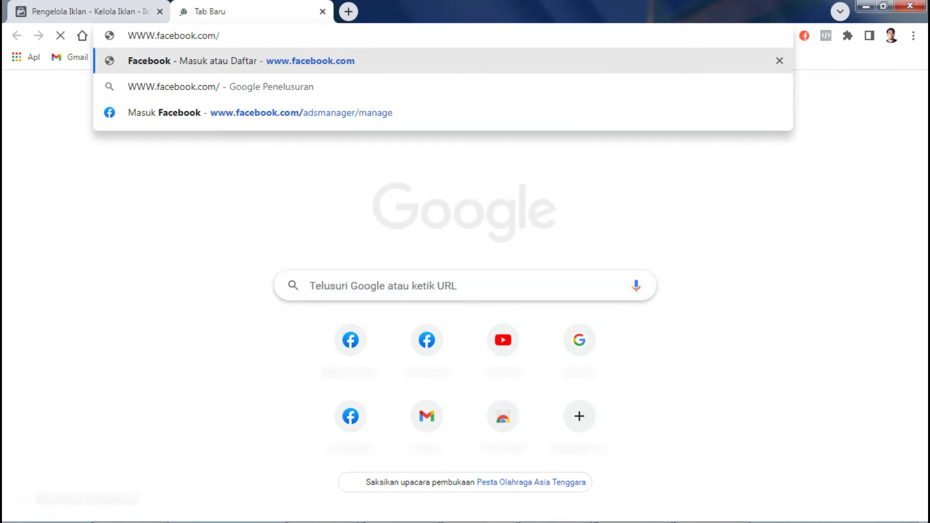
key(Return)
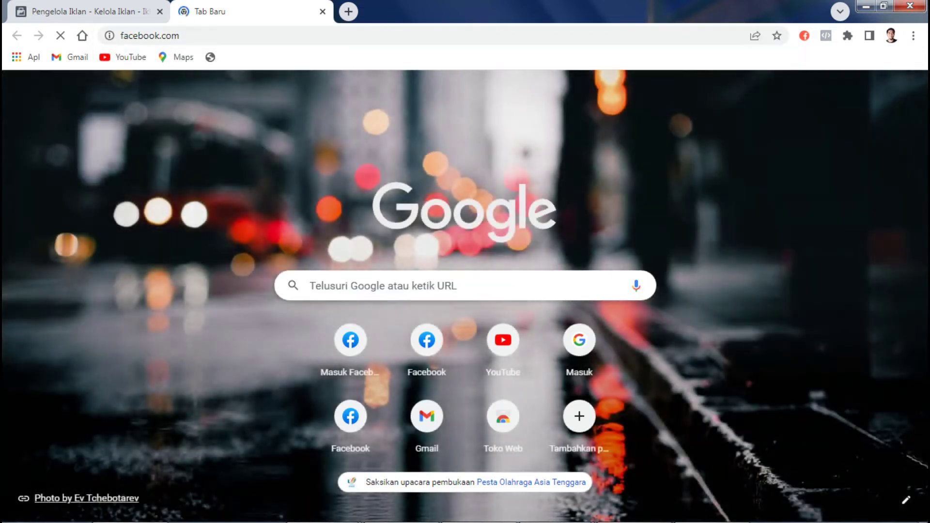
key(ctrl+1)
key(ctrl+2)
key(ctrl+1)
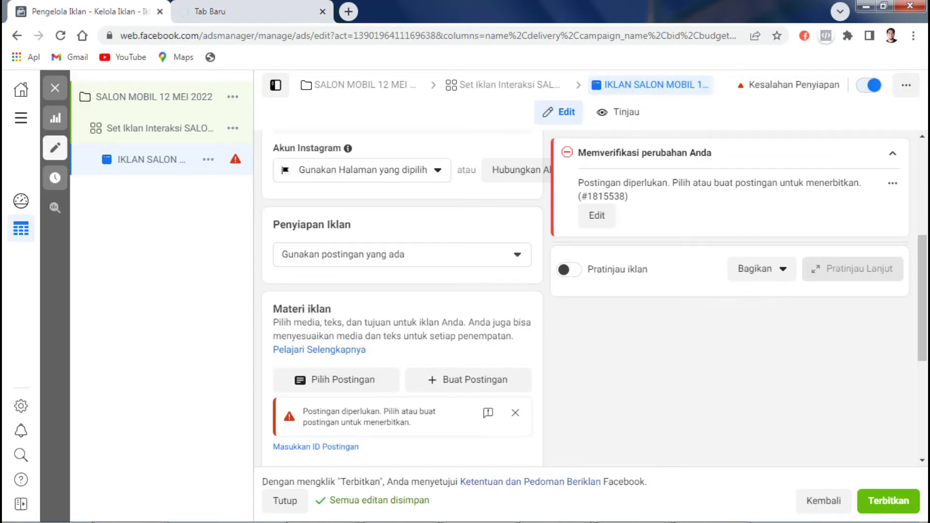
click(710, 511)
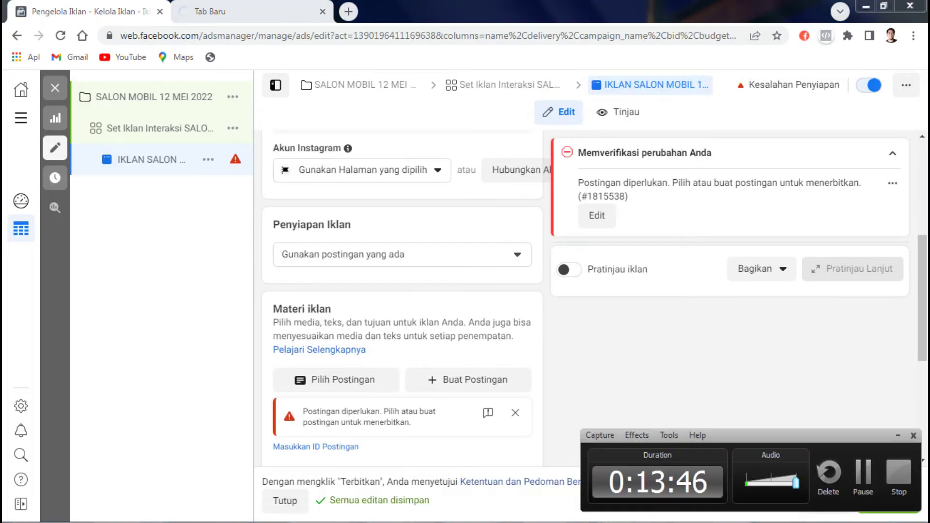
key(ctrl+2)
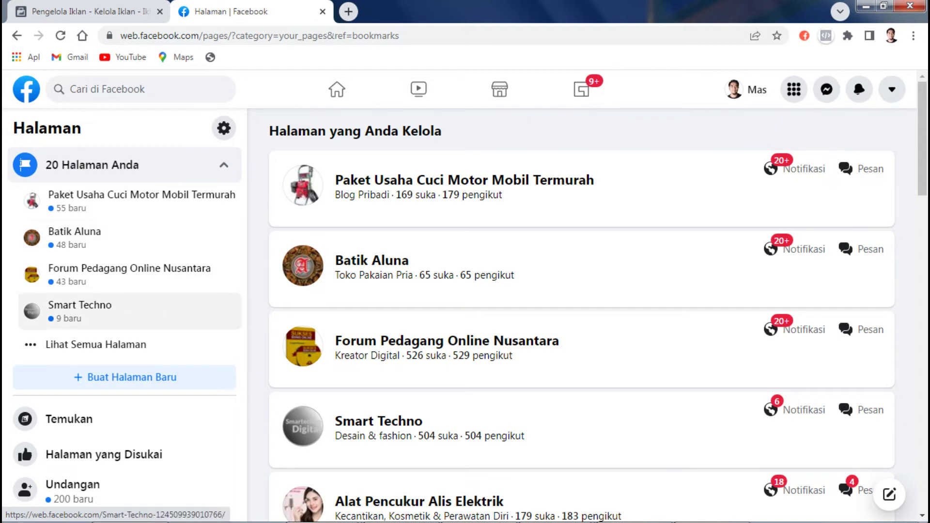
Step: Open 'Salon Mobil Auto Detailing banjarmasin' from the managed pages list
scroll(581, 315, down, 1)
scroll(581, 315, down, 15)
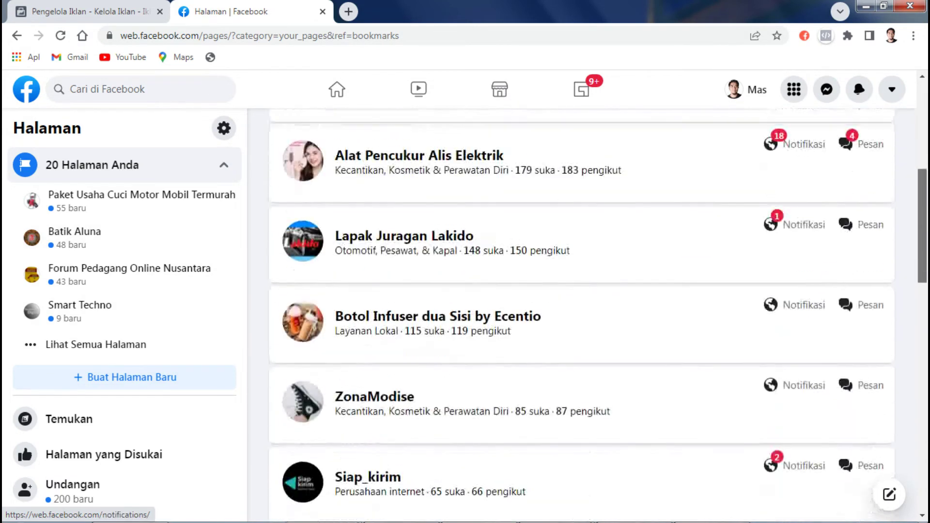
scroll(582, 315, down, 5)
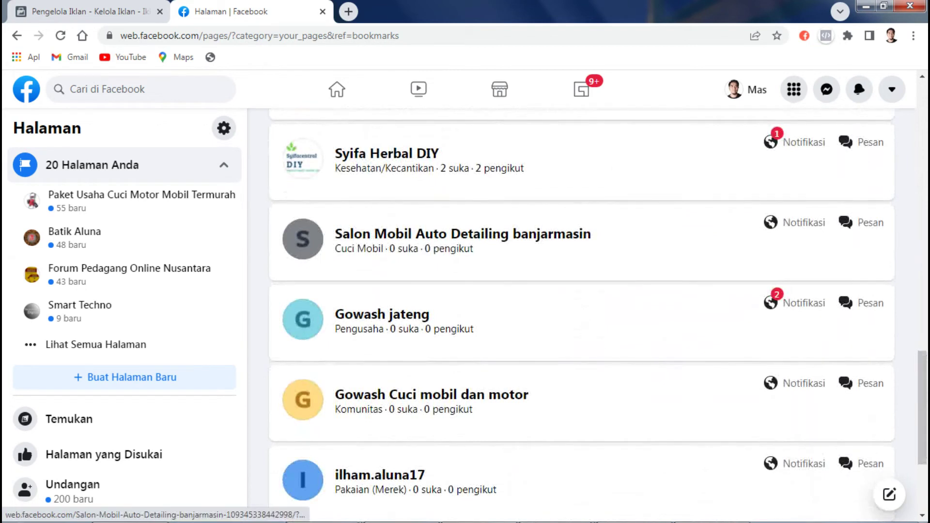
click(463, 235)
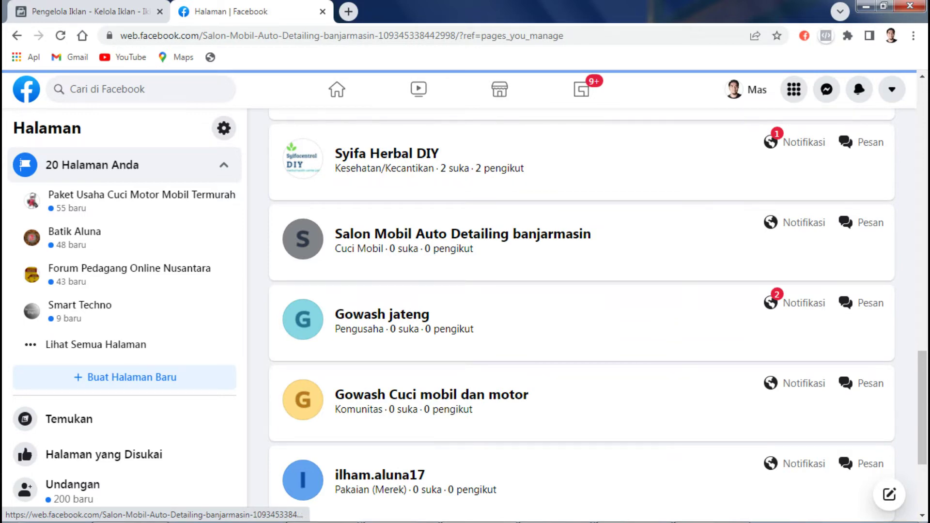
key(ctrl+Tab)
key(ctrl+Tab)
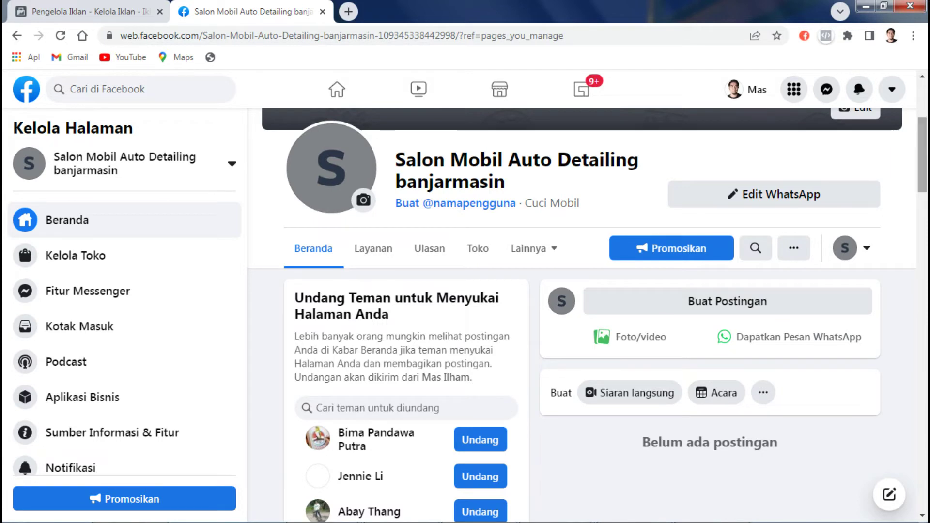
scroll(581, 315, up, 4)
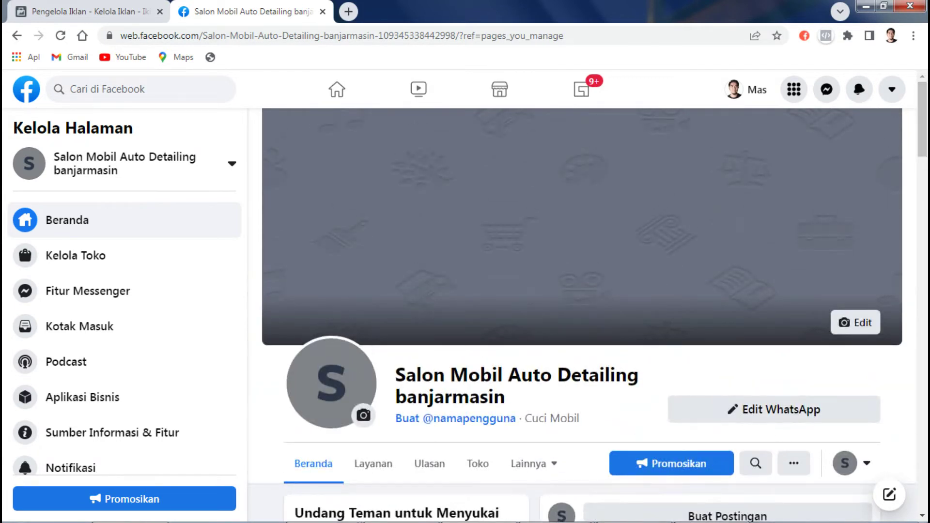
Step: Upload D:\bajindul tv\unduhan\opening dewe\p4.png as the page's new profile photo
click(364, 415)
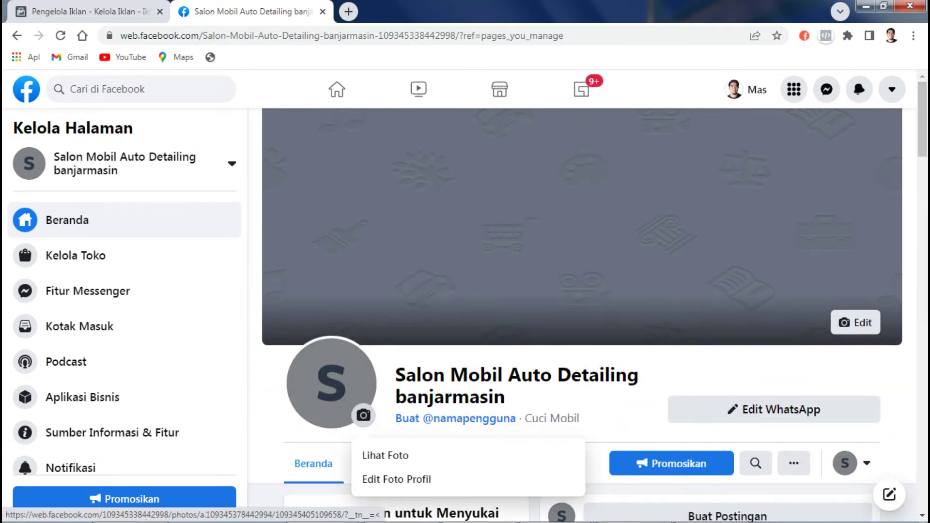
click(397, 480)
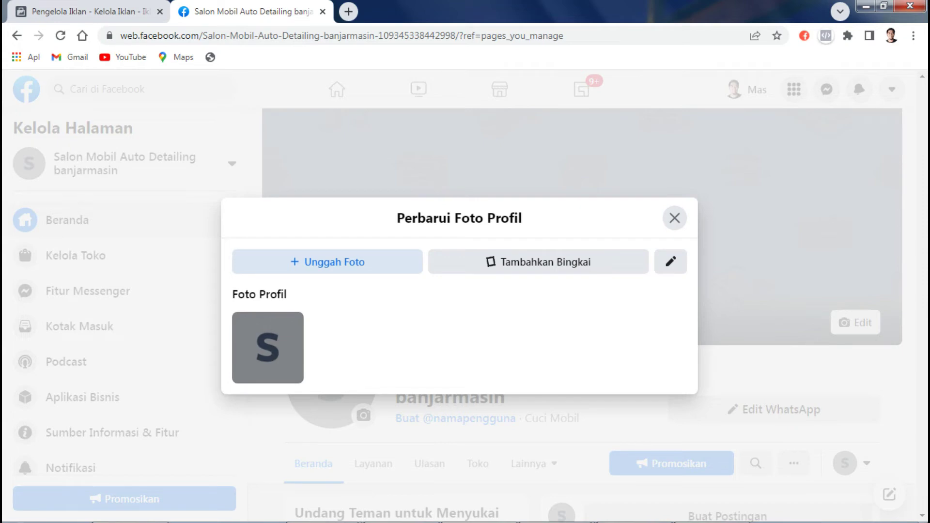
click(327, 261)
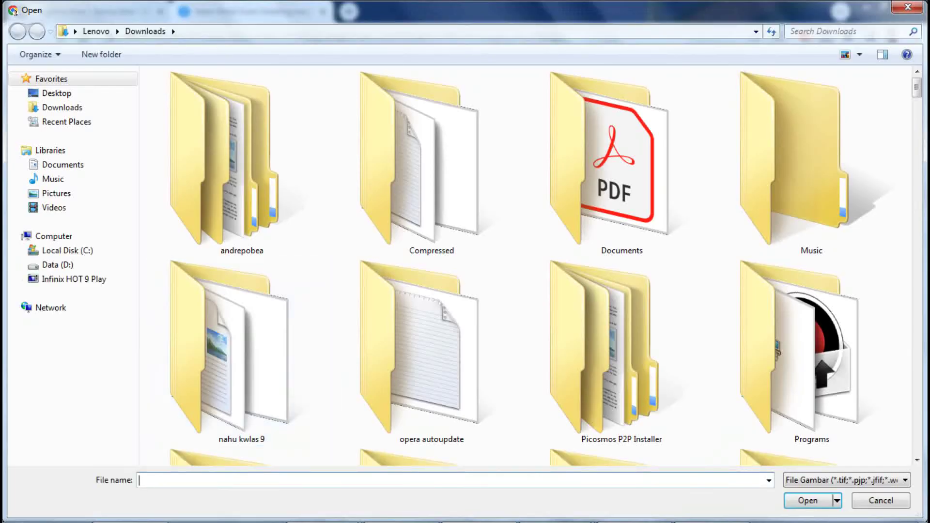
click(57, 265)
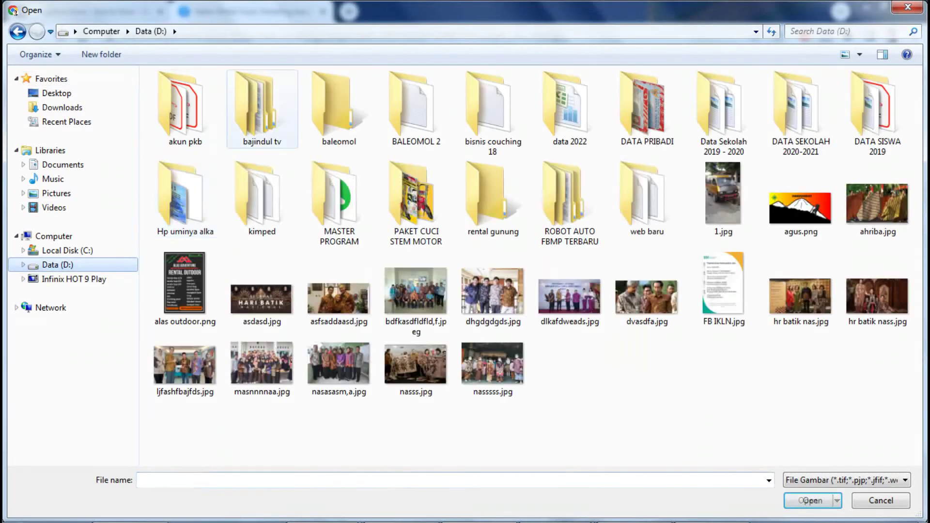
double_click(261, 109)
double_click(185, 104)
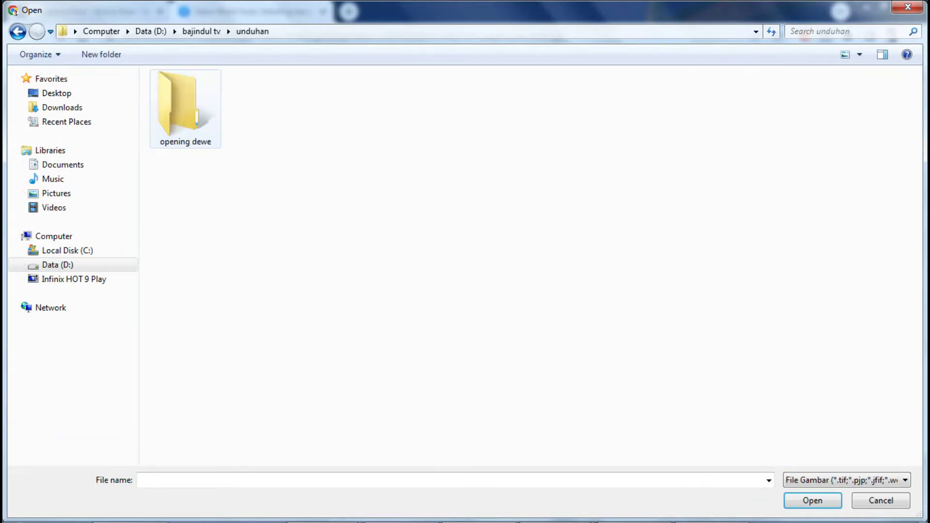
double_click(184, 104)
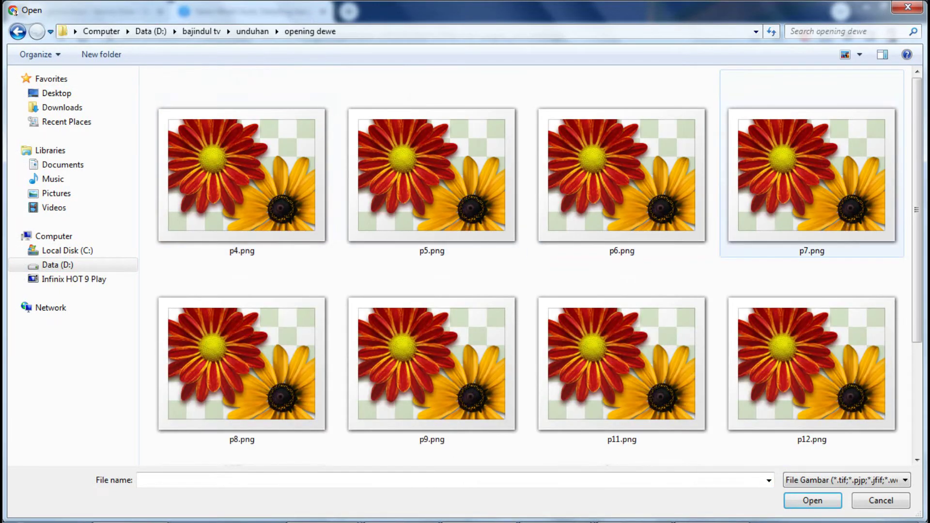
double_click(240, 165)
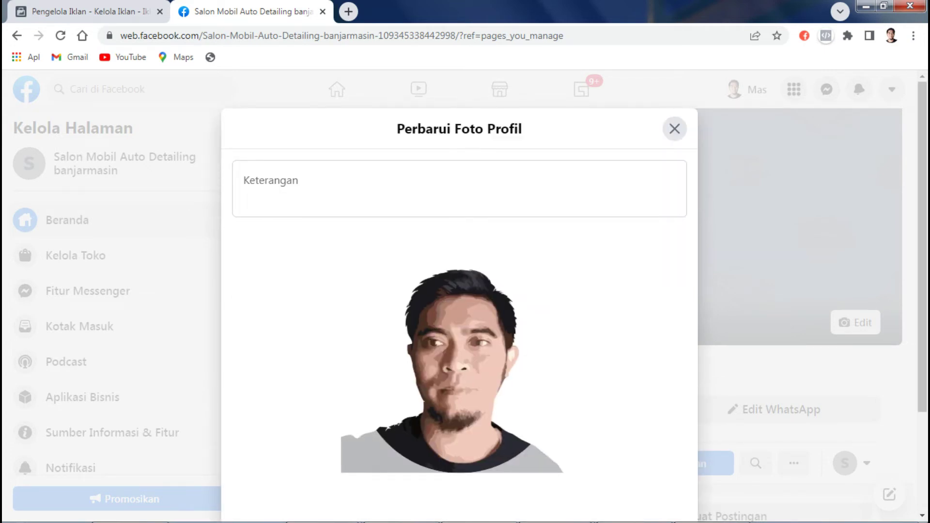
Step: Save the new profile photo and begin uploading a new cover photo
scroll(459, 291, down, 1)
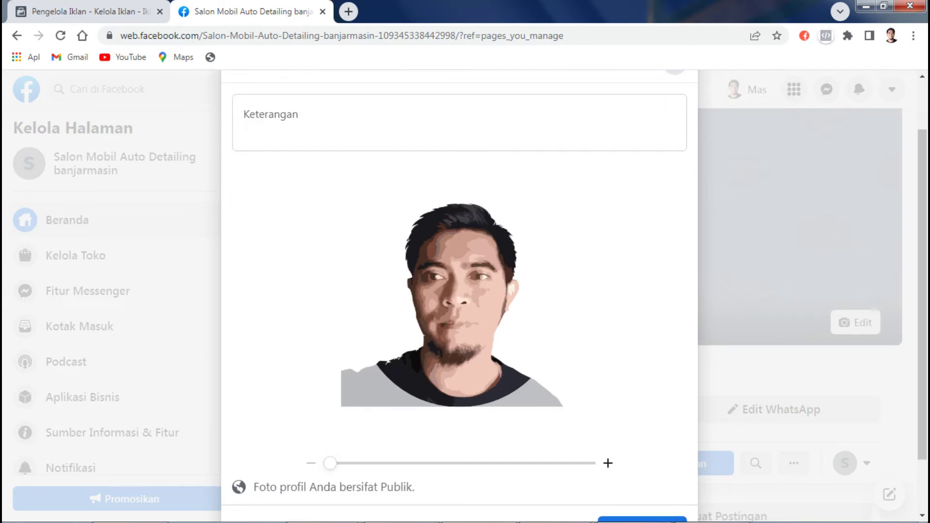
scroll(460, 291, down, 1)
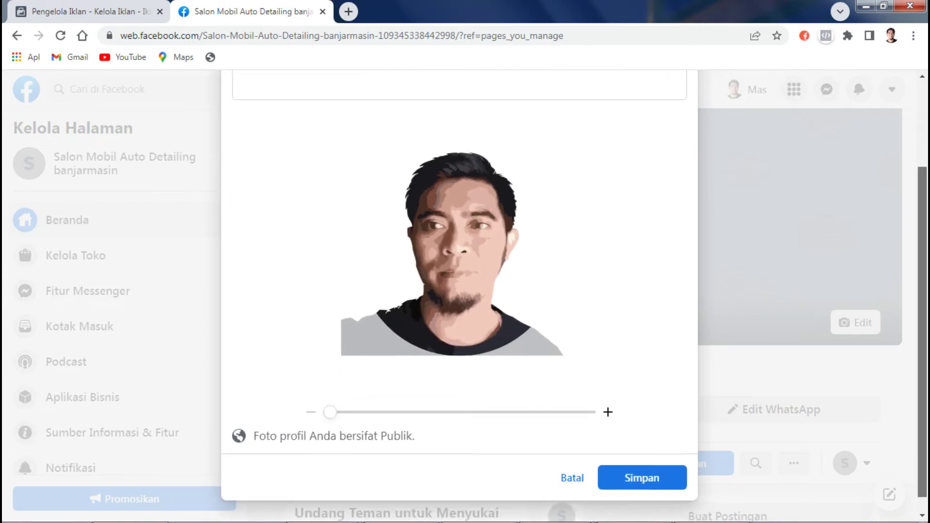
click(643, 461)
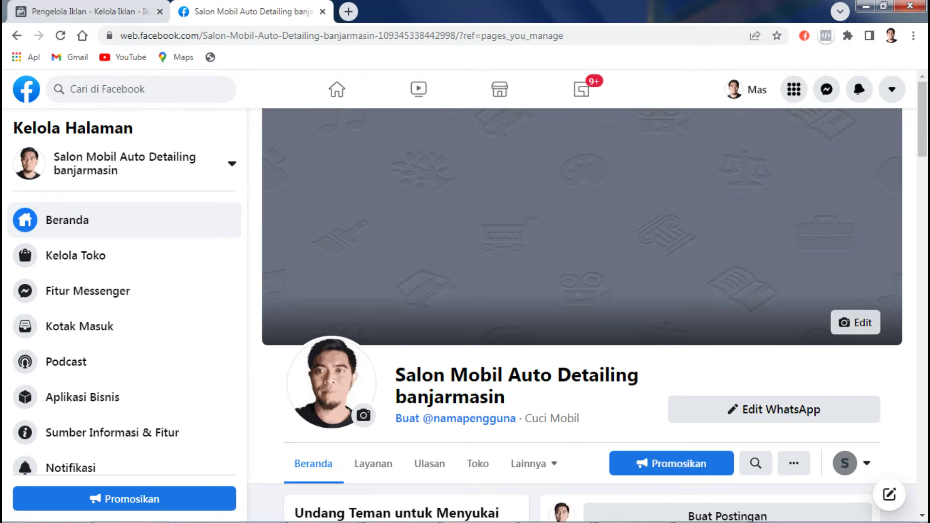
click(855, 323)
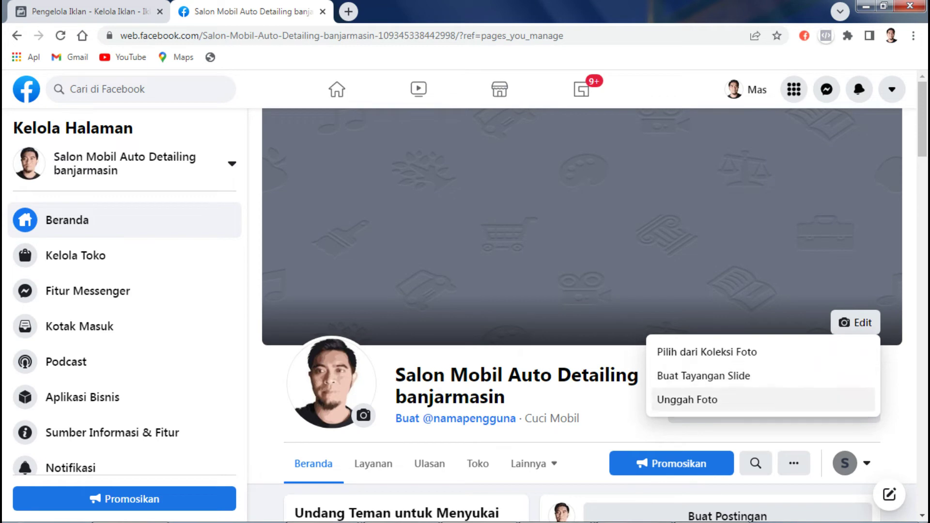
click(688, 400)
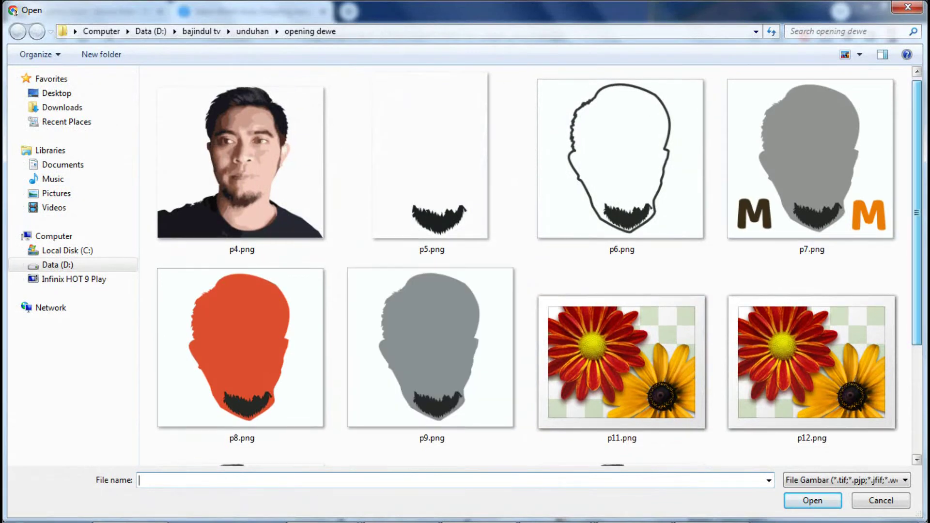
Step: Pick 'salon mobil ampel (2).jpg' from Downloads as the cover photo
scroll(530, 267, down, 3)
click(62, 107)
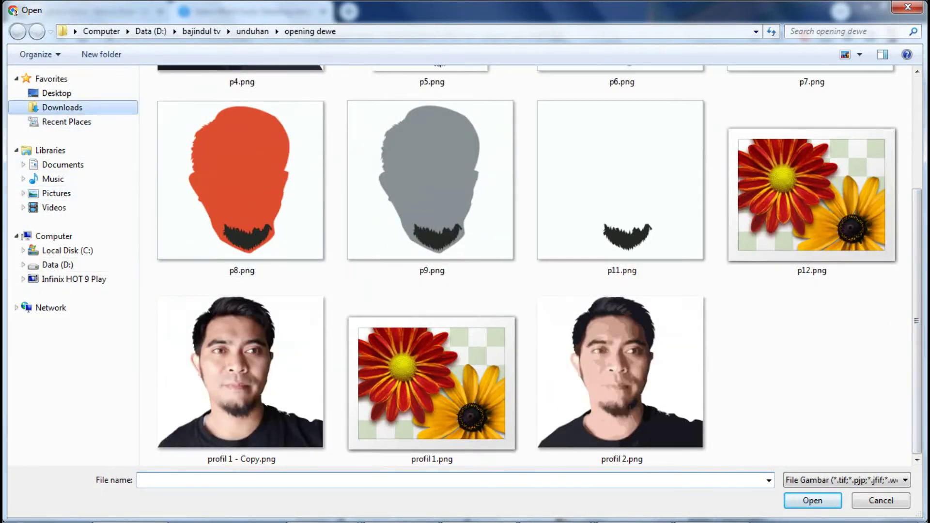
scroll(812, 160, down, 15)
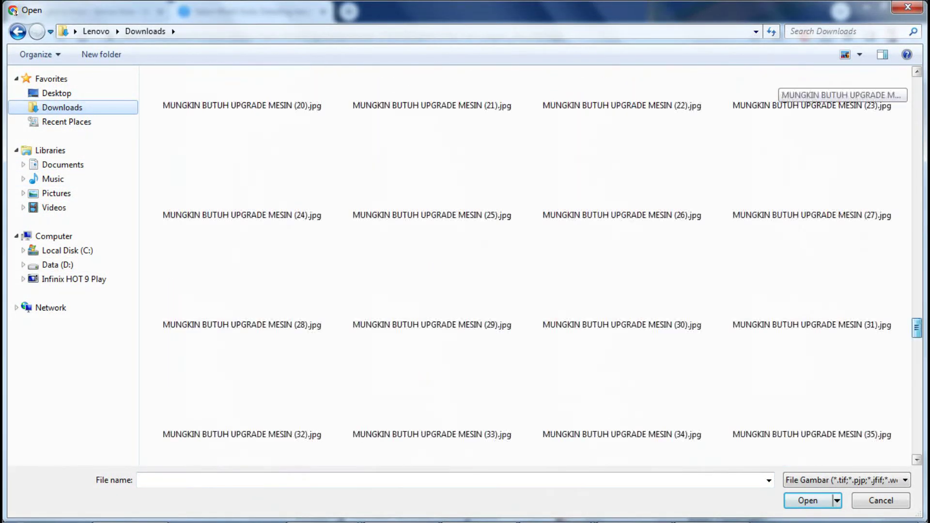
scroll(780, 85, down, 1)
scroll(780, 85, up, 6)
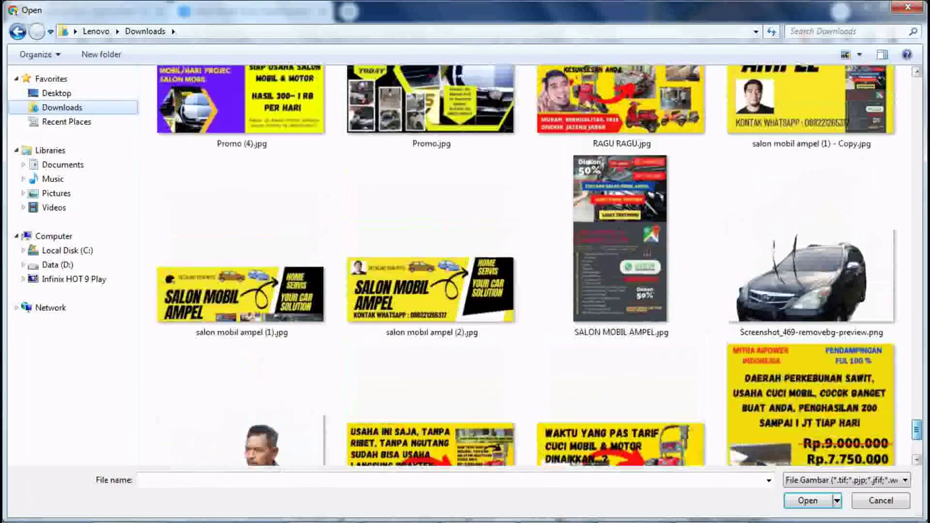
double_click(431, 291)
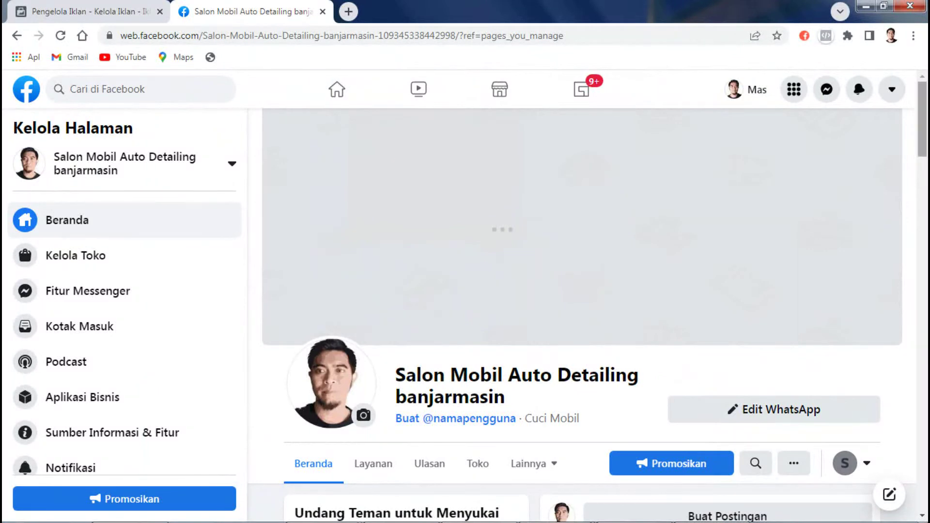
scroll(581, 315, down, 5)
scroll(582, 315, up, 5)
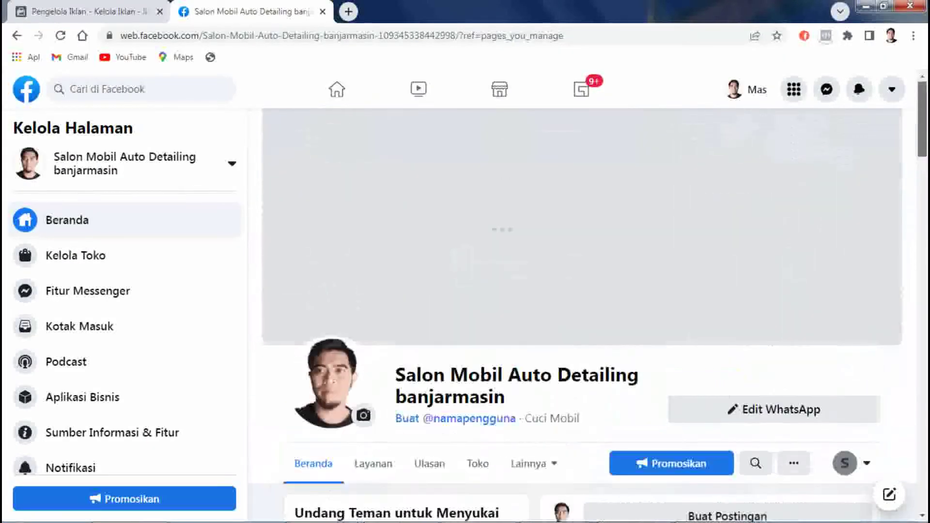
scroll(582, 315, down, 5)
scroll(581, 315, up, 5)
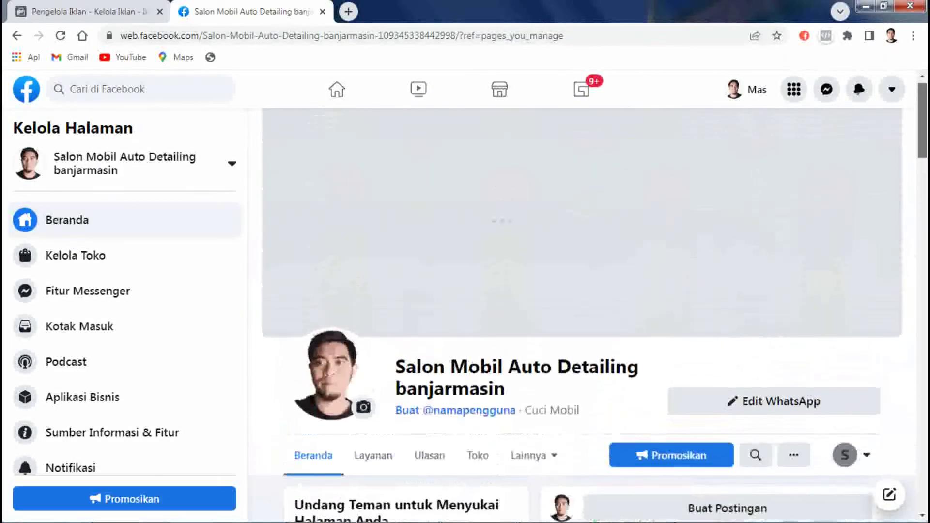
scroll(582, 315, down, 3)
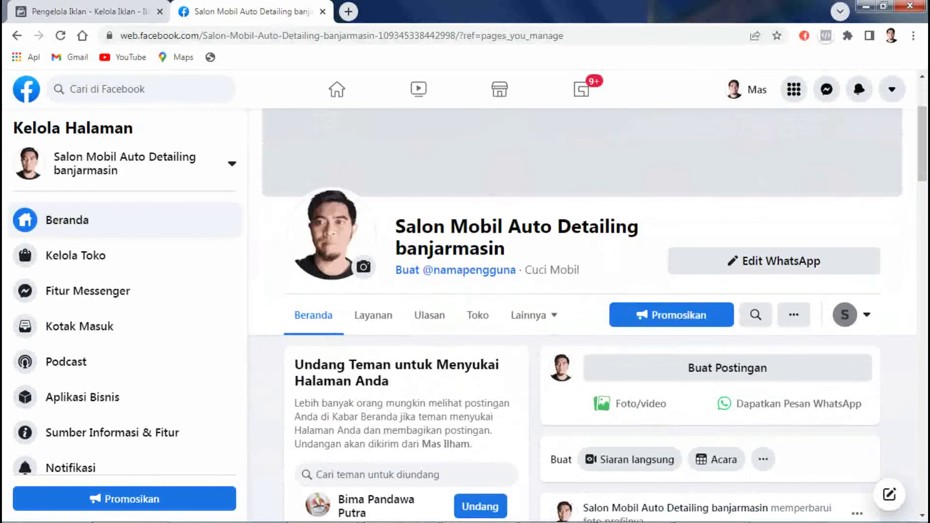
scroll(581, 315, down, 3)
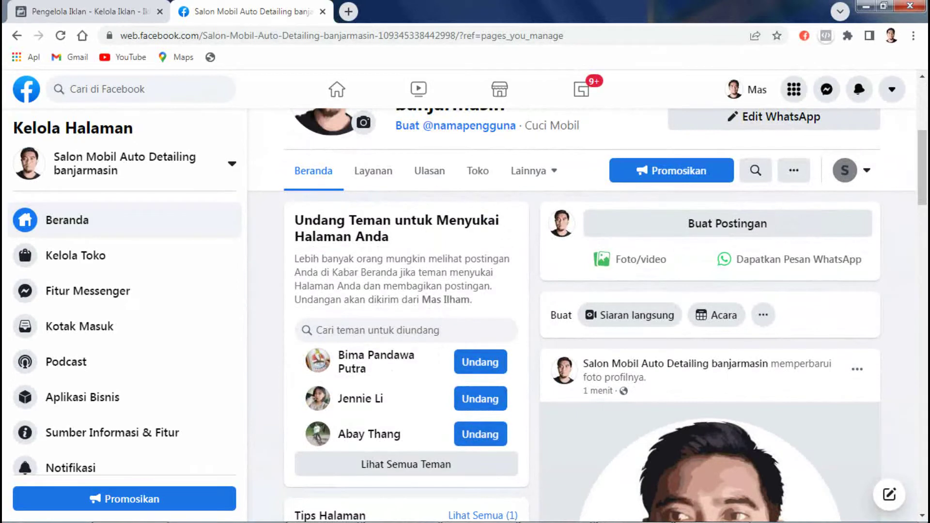
scroll(582, 315, up, 6)
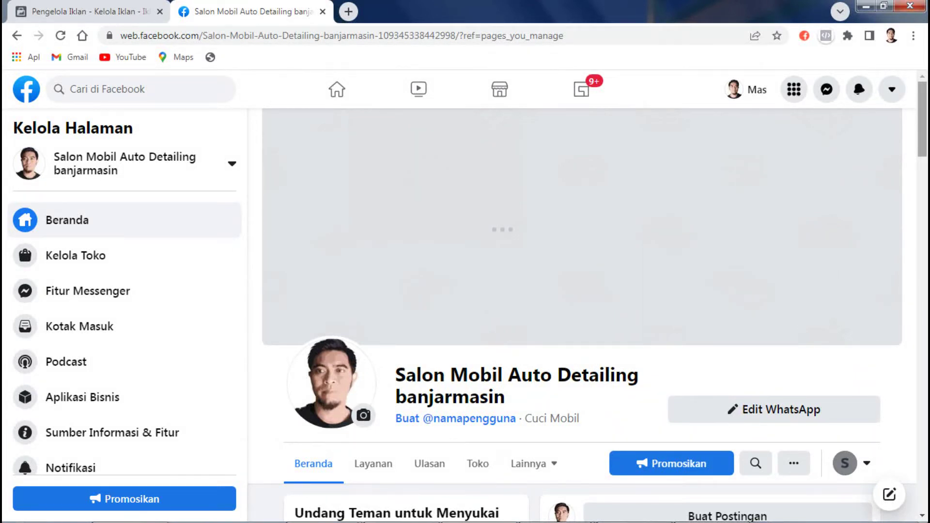
scroll(581, 315, down, 10)
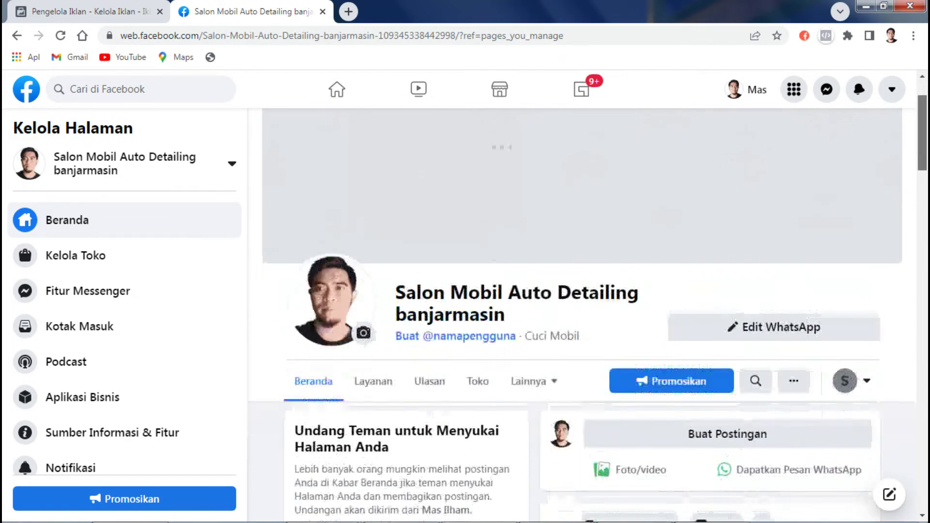
scroll(582, 315, down, 7)
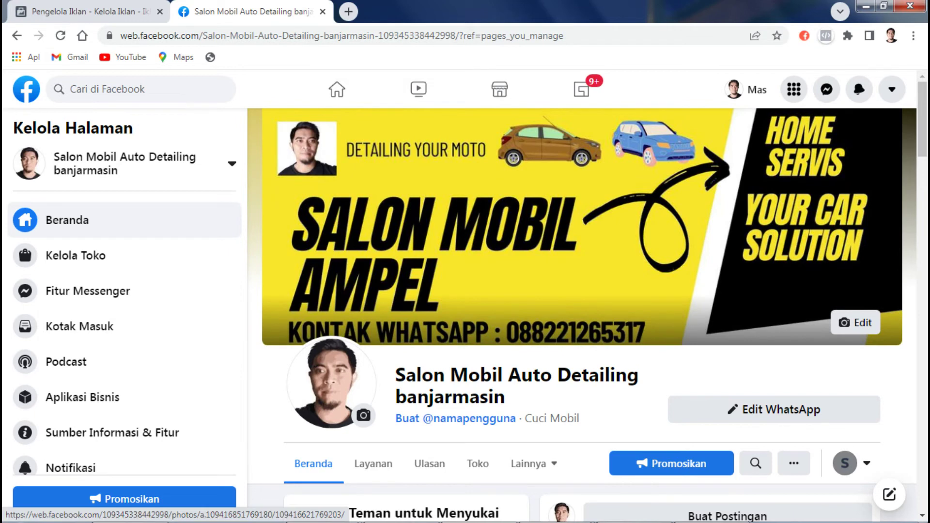
Step: Look over the page's WhatsApp button options, then begin a new photo post for the page
scroll(581, 315, down, 4)
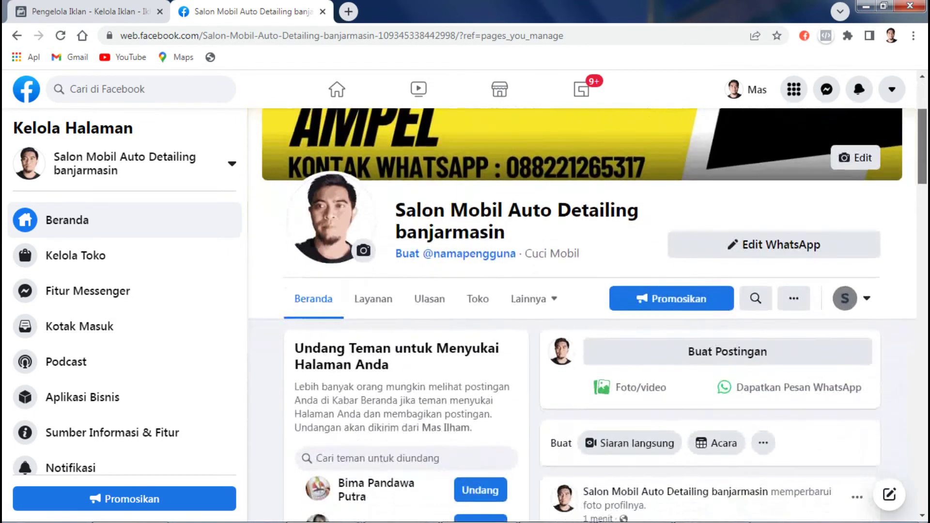
click(774, 228)
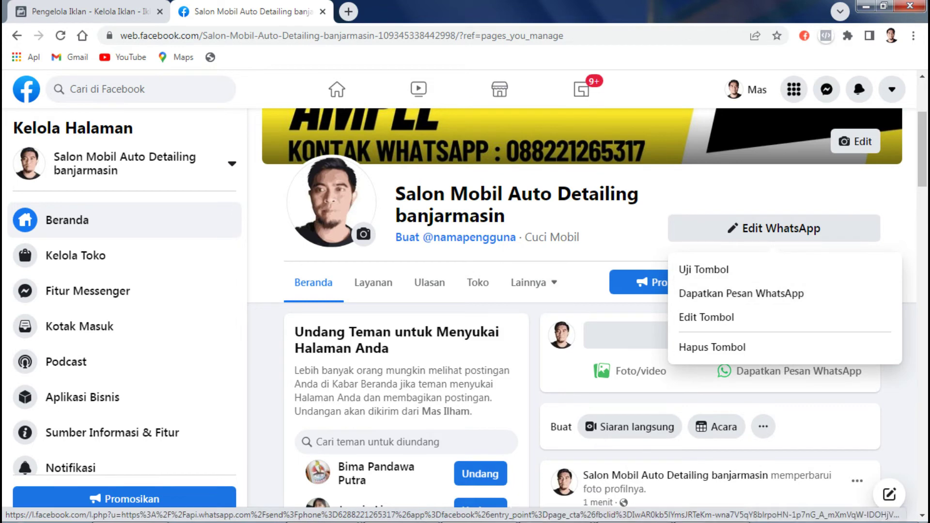
scroll(775, 281, down, 1)
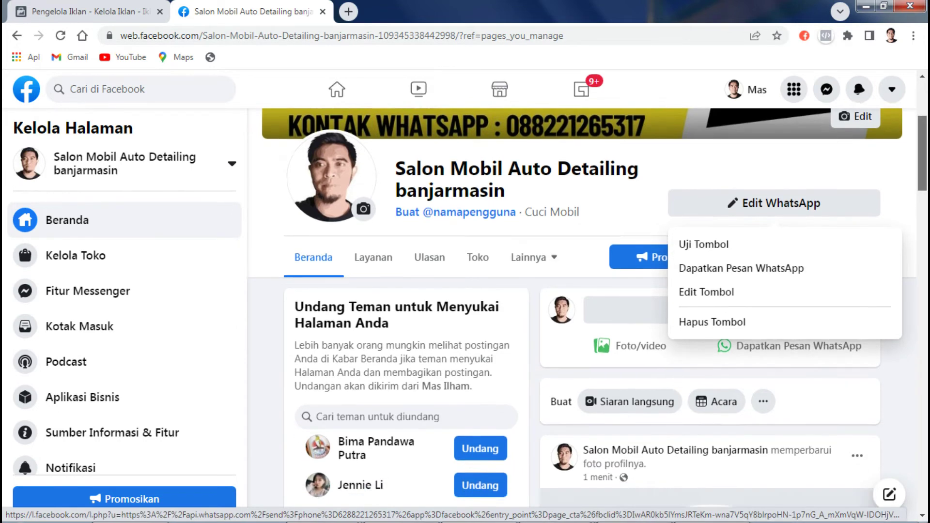
click(625, 289)
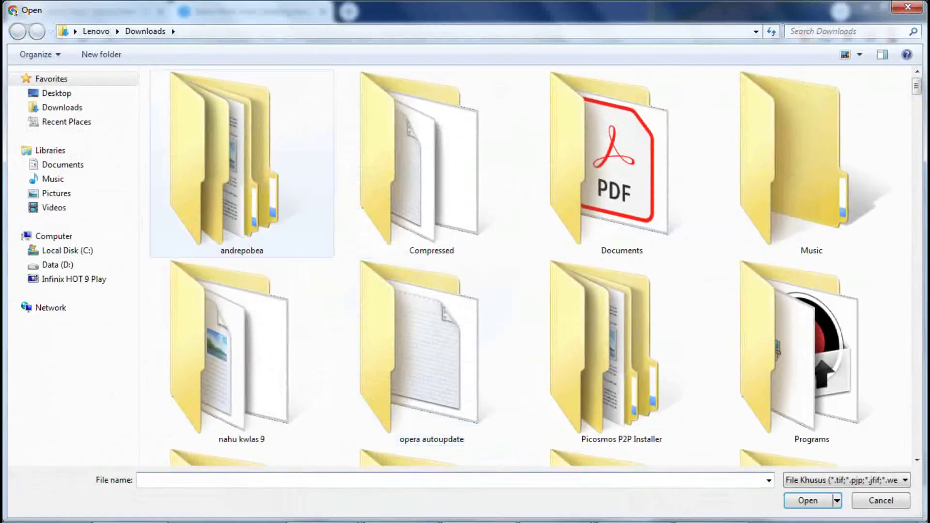
Step: Pick Promo.jpg, the 'Layanan Home Servis' ceramic-coating banner, from Downloads as the post photo
click(62, 107)
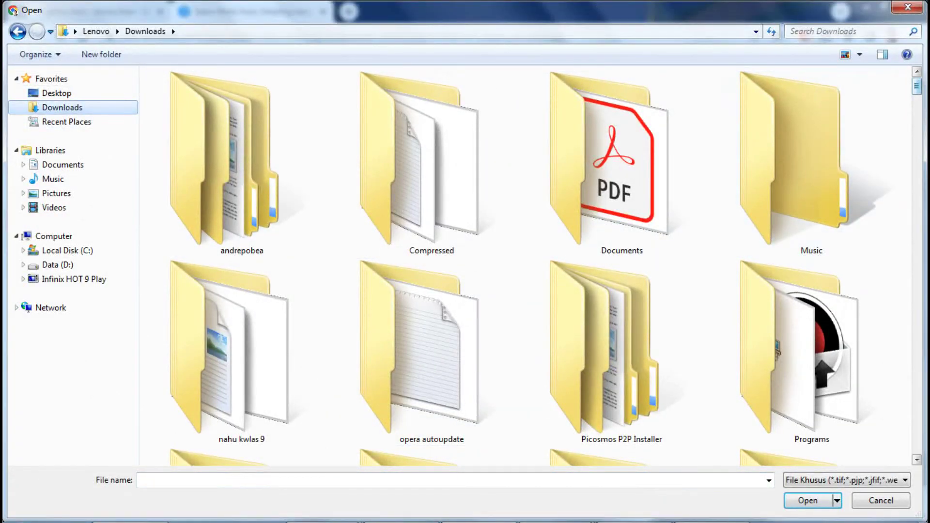
scroll(528, 267, down, 5)
scroll(777, 87, down, 10)
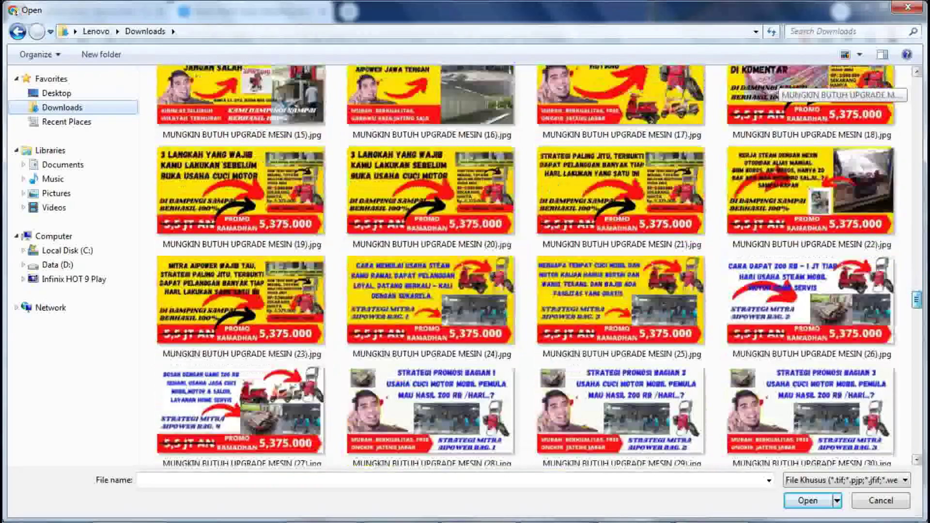
scroll(780, 90, down, 5)
scroll(780, 90, up, 2)
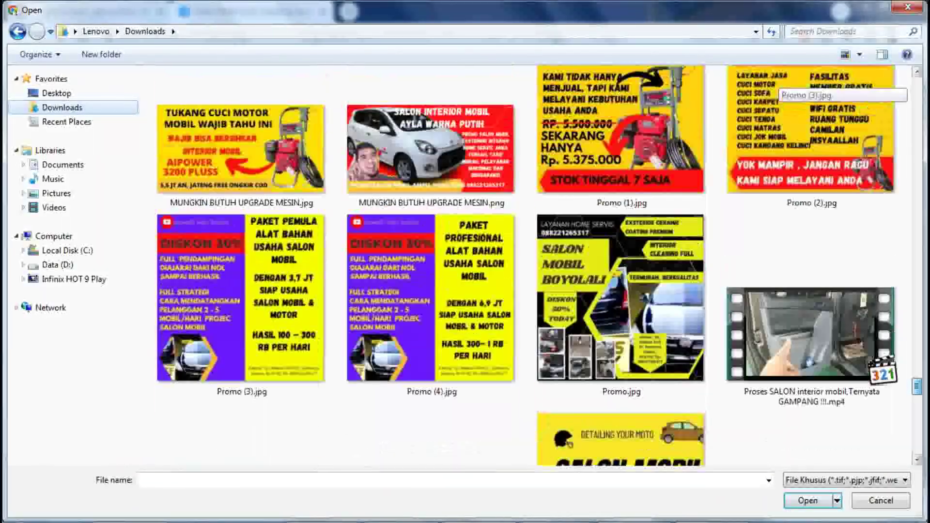
double_click(621, 298)
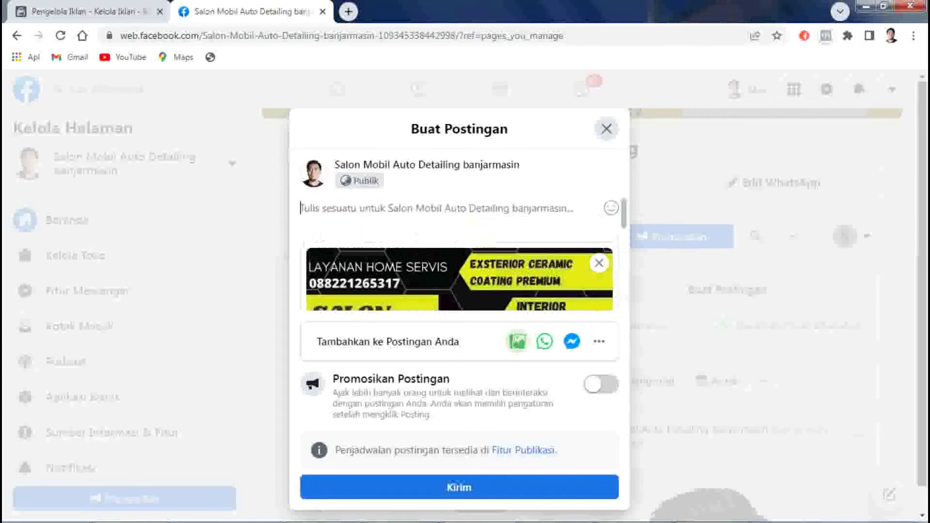
Step: Write the post's opening lines: 'PROMOSALON MOBIL AMPEL BOYOLALI', 'BISA HOME SERVIS', 'GARANSI 6 BULAN'
text(PR)
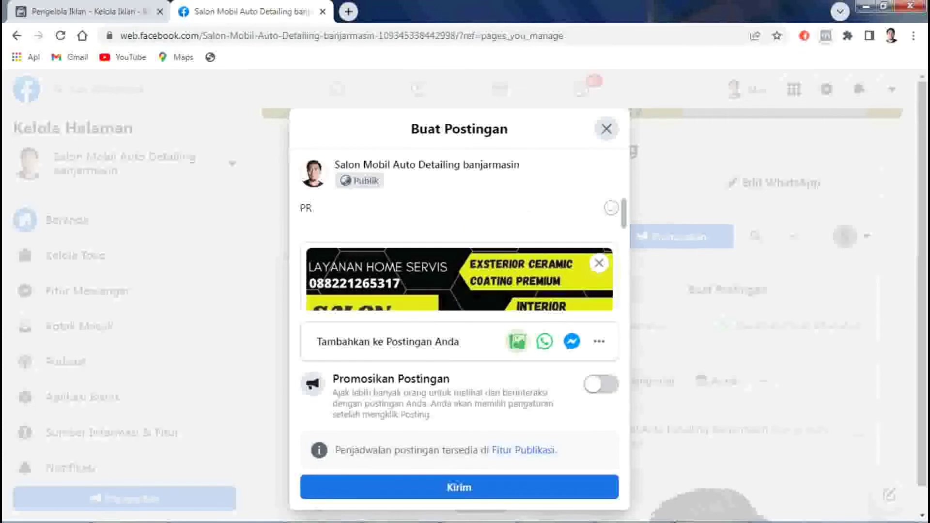
text(OMOSALON MOBIL)
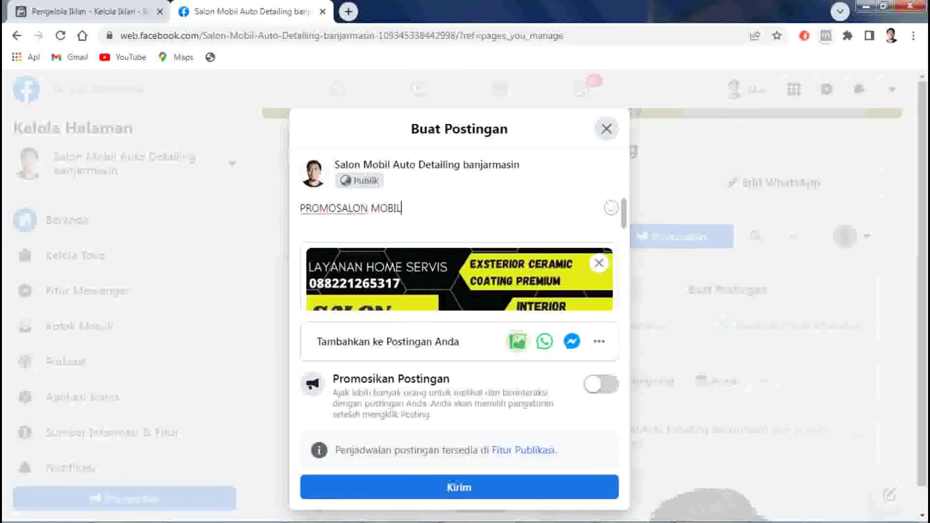
text( AMPEL)
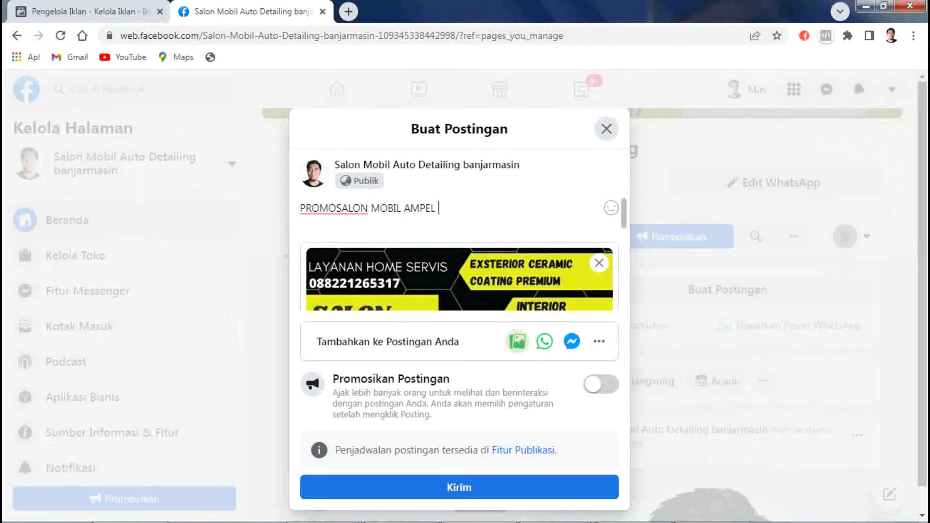
text( BOYOLALI)
key(Return)
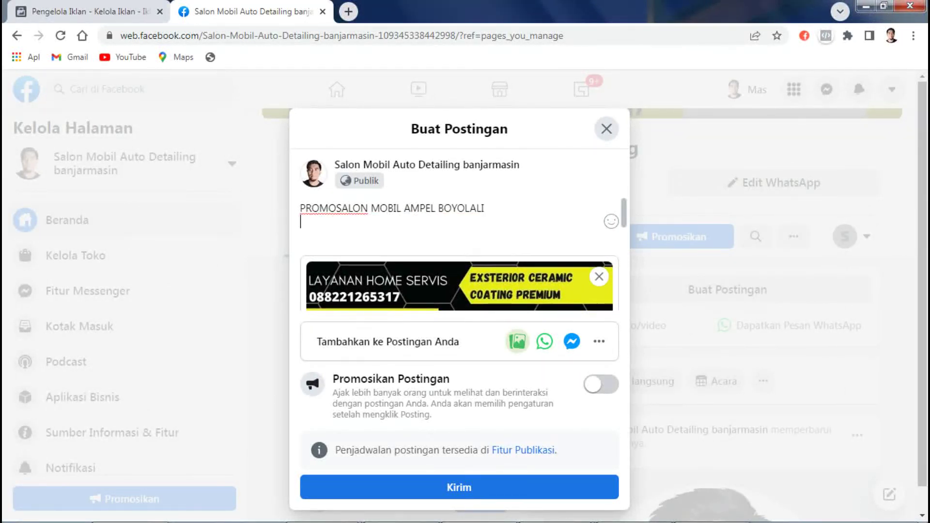
text(BISA HOME SERB)
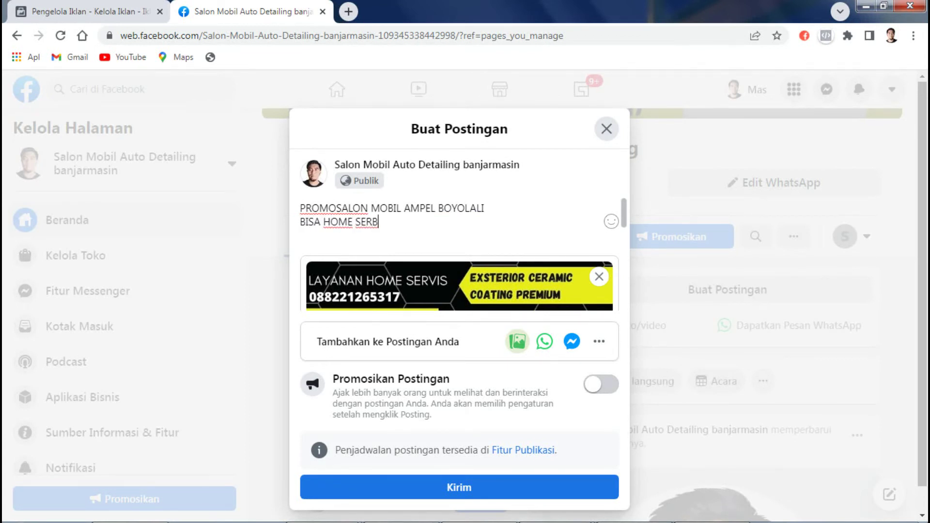
key(BackSpace)
text(VIS)
key(Return)
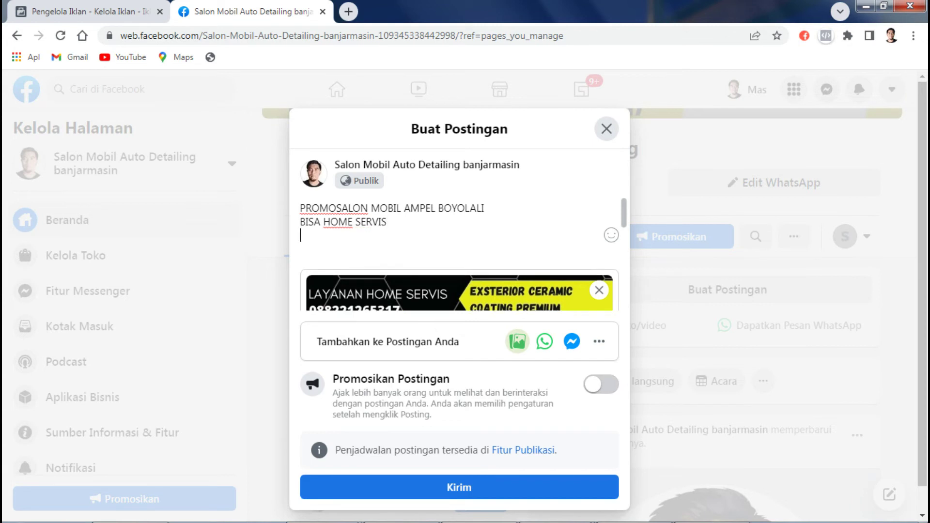
text(GARANSI 6 BULAN)
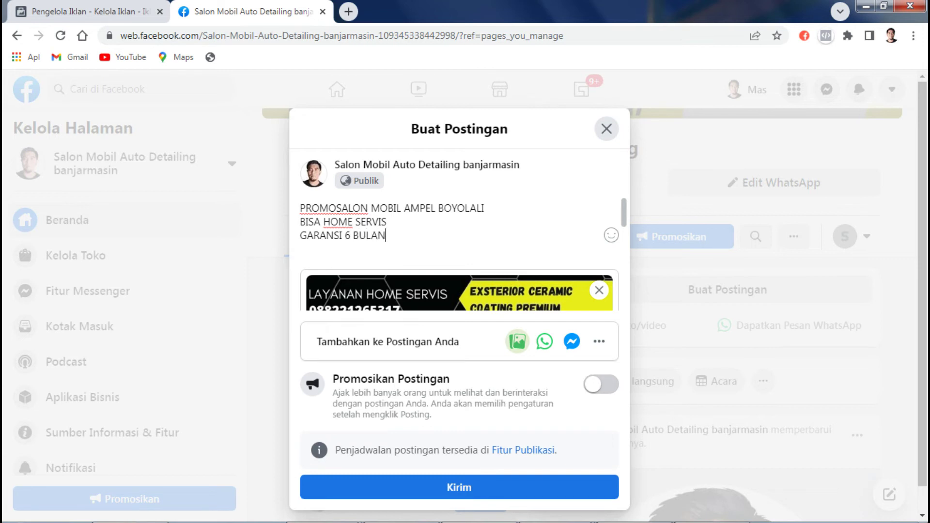
key(Return)
key(Return)
Step: Add 'DAPATKAN PAKET PROMO YANG LAIN', 'IXSTERIOR CERAMIC COATING', 'POLES KACA BARET WIPER' and the contact phone number
text(DAPAT)
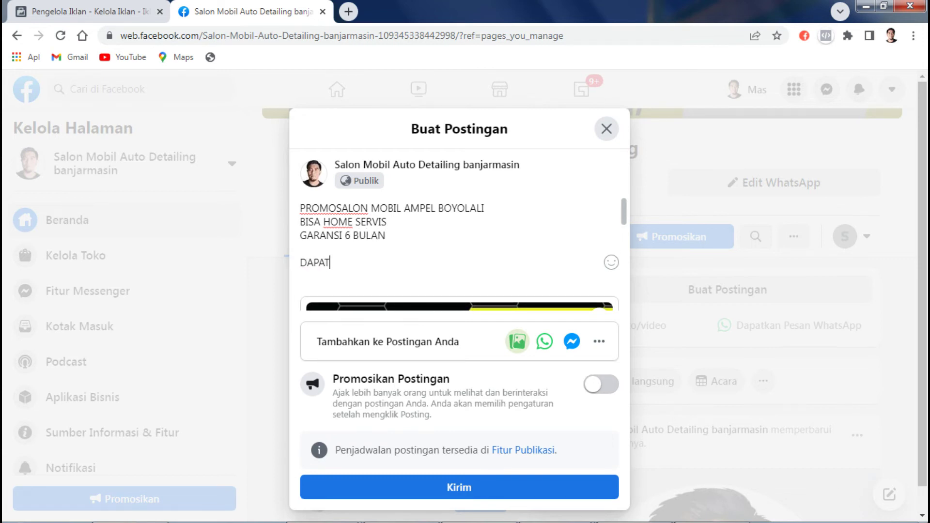
text(KAN PAKET PRO)
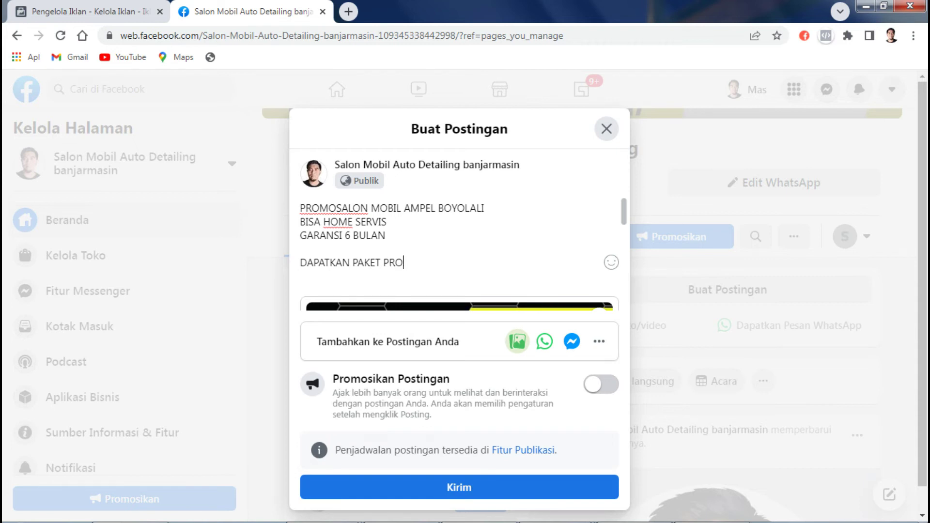
text(MO YANG LAIN)
key(Return)
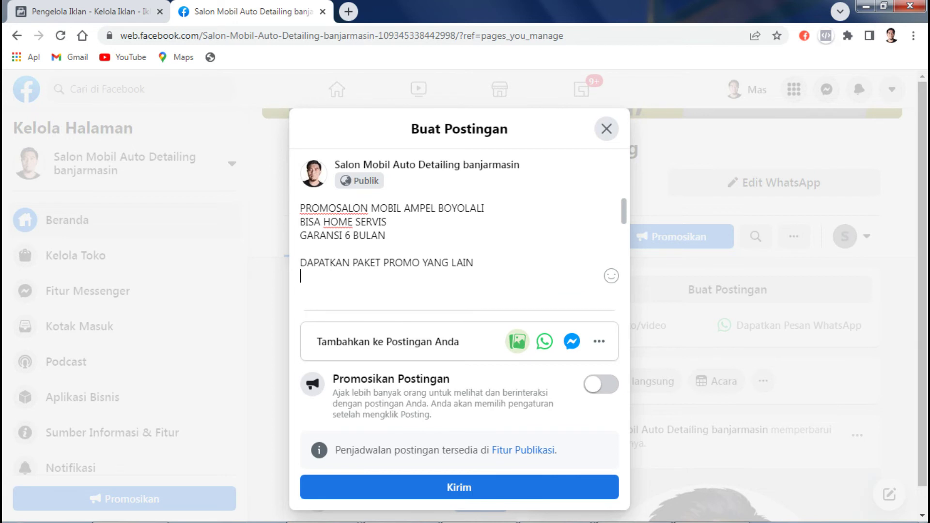
text(INTERIOR CERAMIC C)
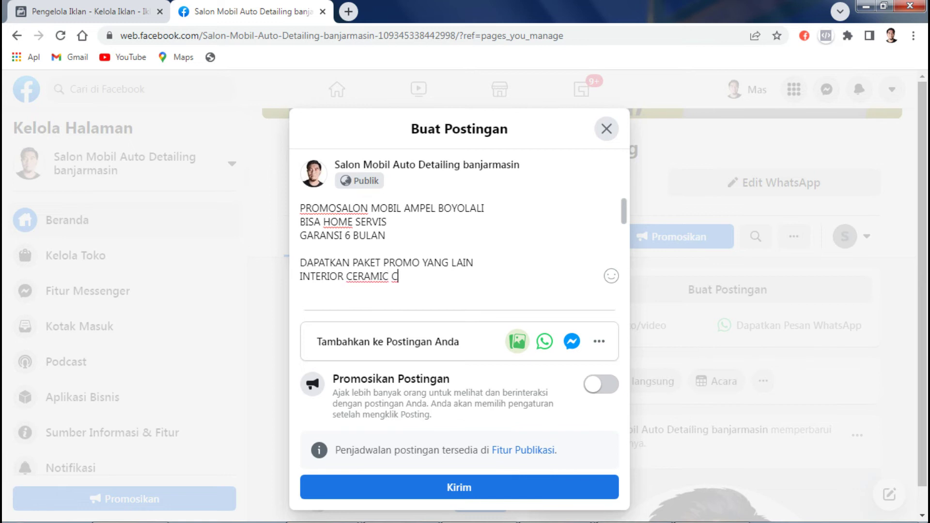
text(OATING)
key(Return)
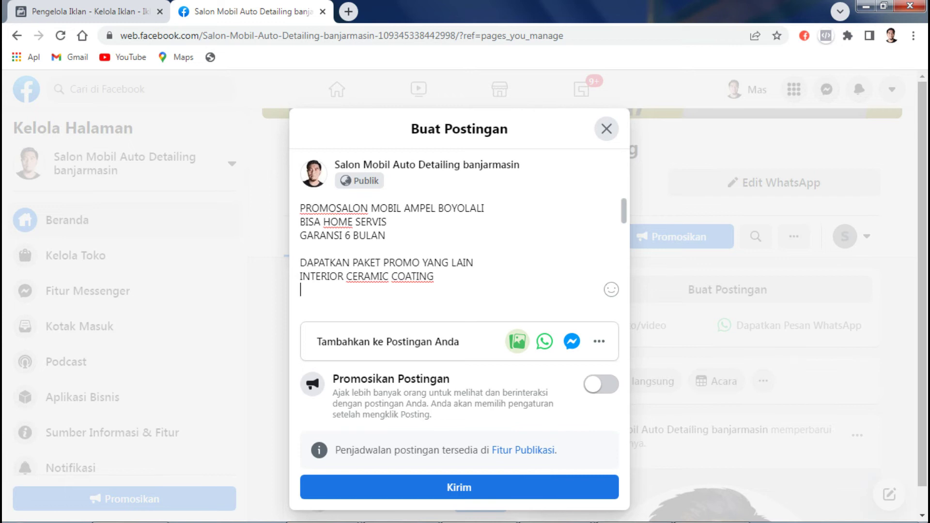
drag(311, 276, 303, 276)
text(X)
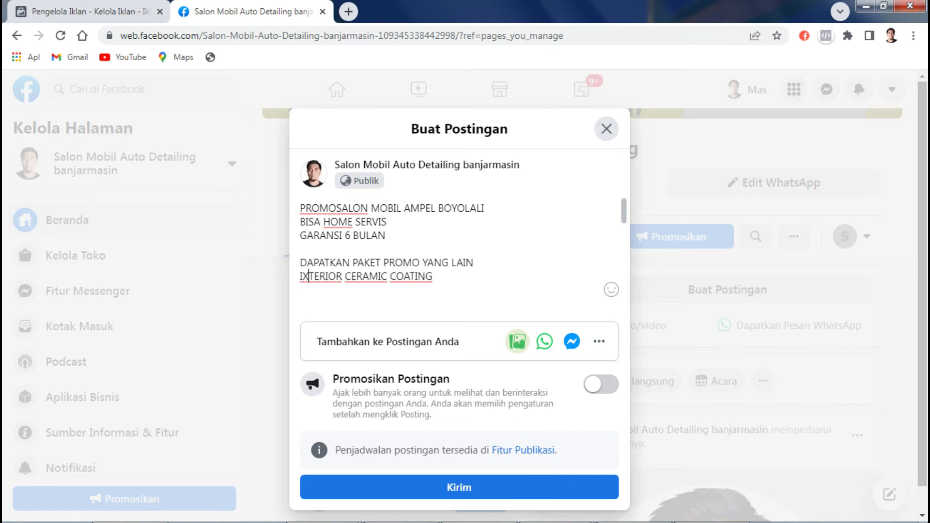
text(S)
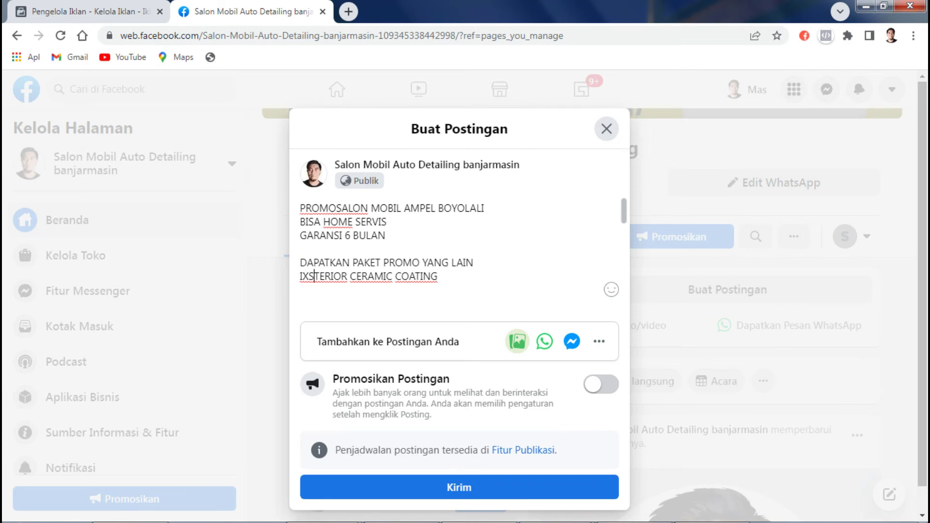
key(Return)
key(Return)
text(POLES KACA )
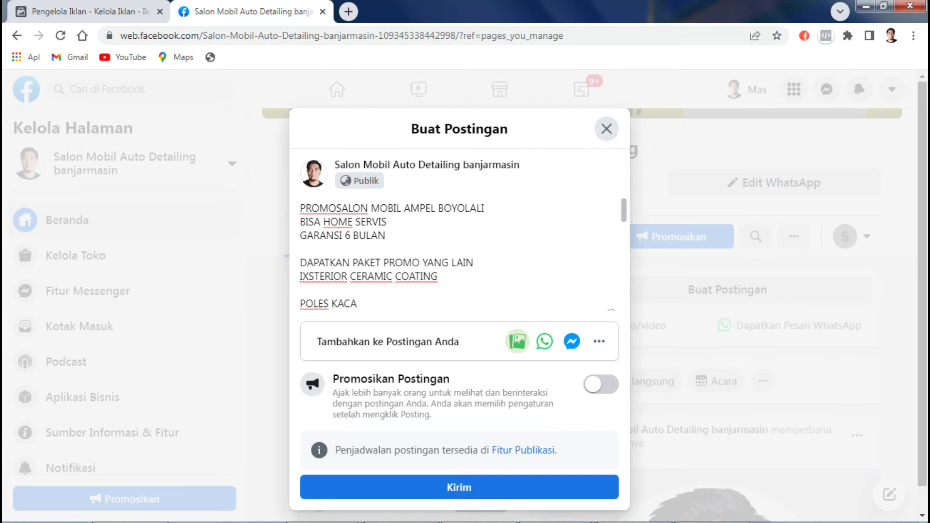
text(BARET WIPER)
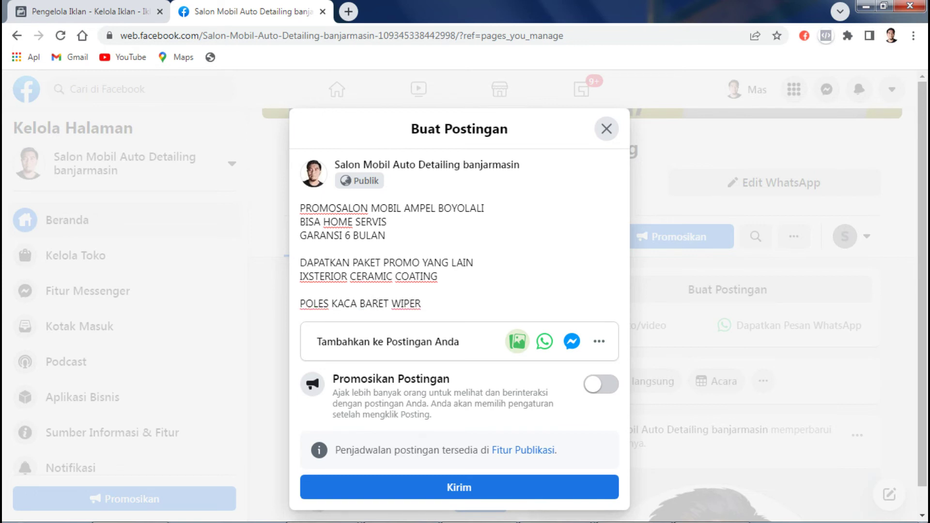
key(Return)
key(Return)
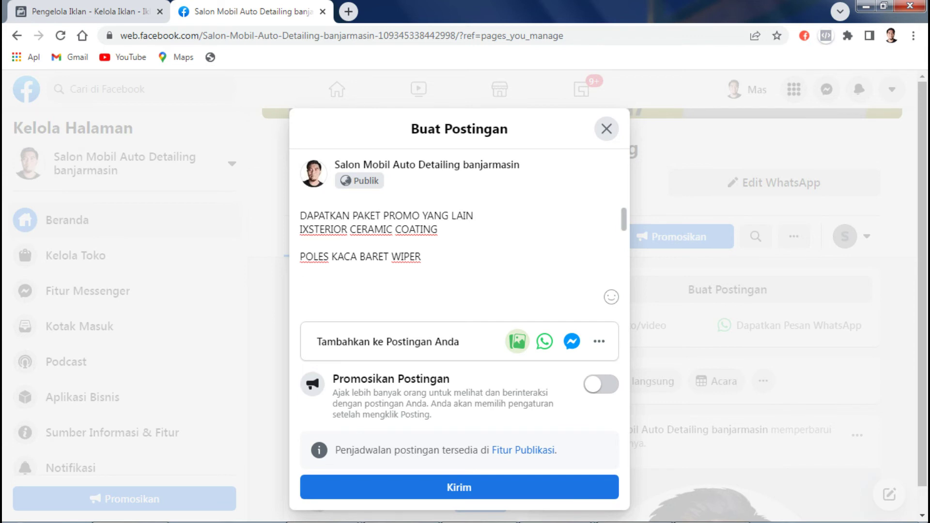
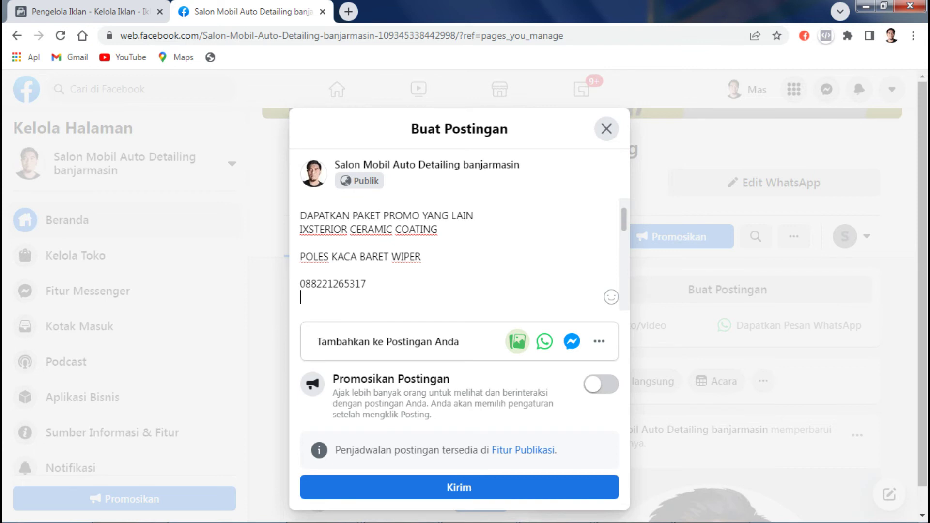
Step: Publish the promo post to the salon page with a WhatsApp message button added
scroll(460, 254, down, 3)
scroll(460, 254, down, 3)
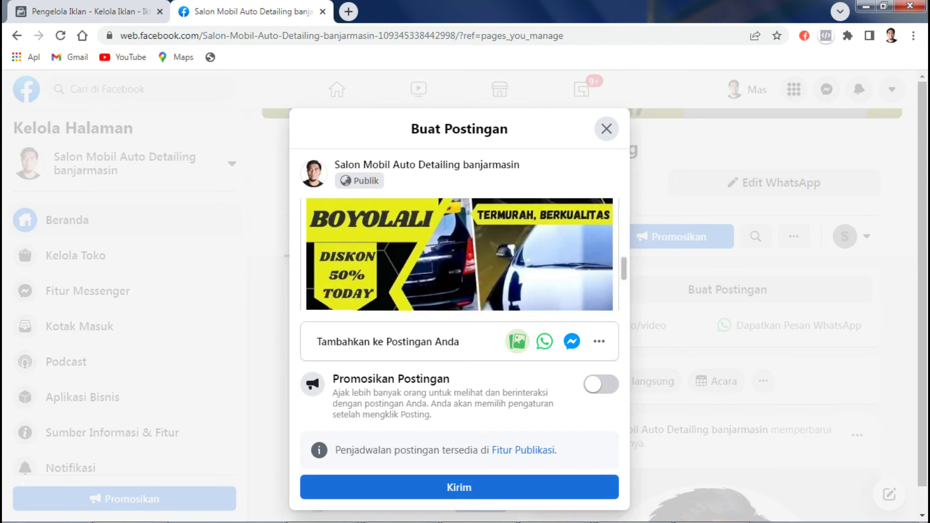
click(459, 488)
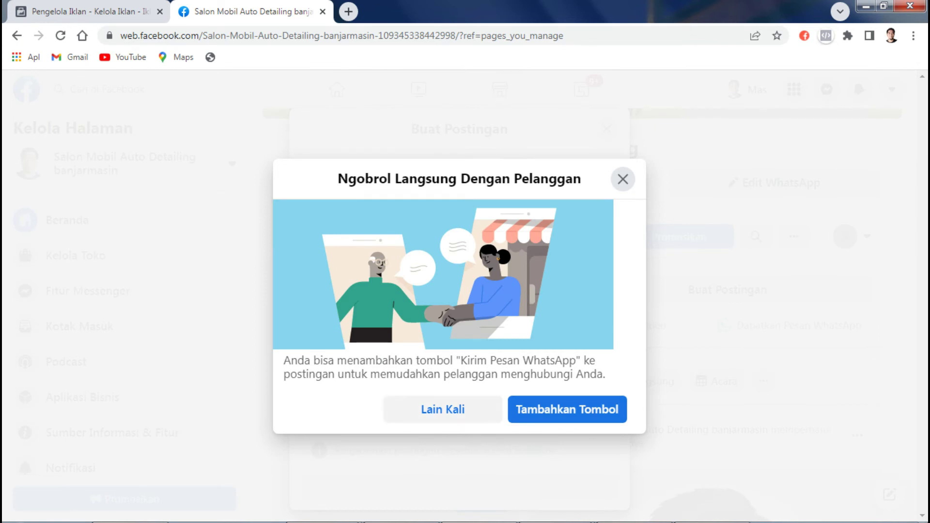
click(561, 410)
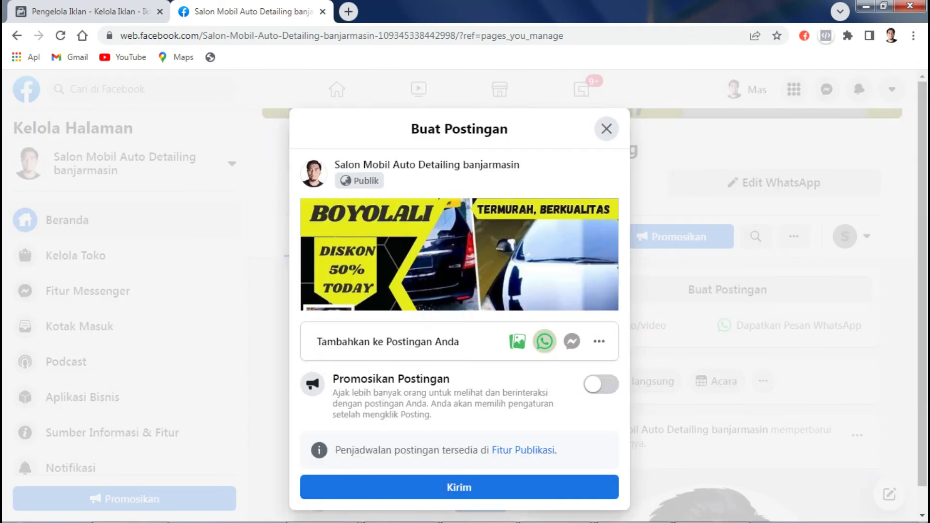
click(456, 488)
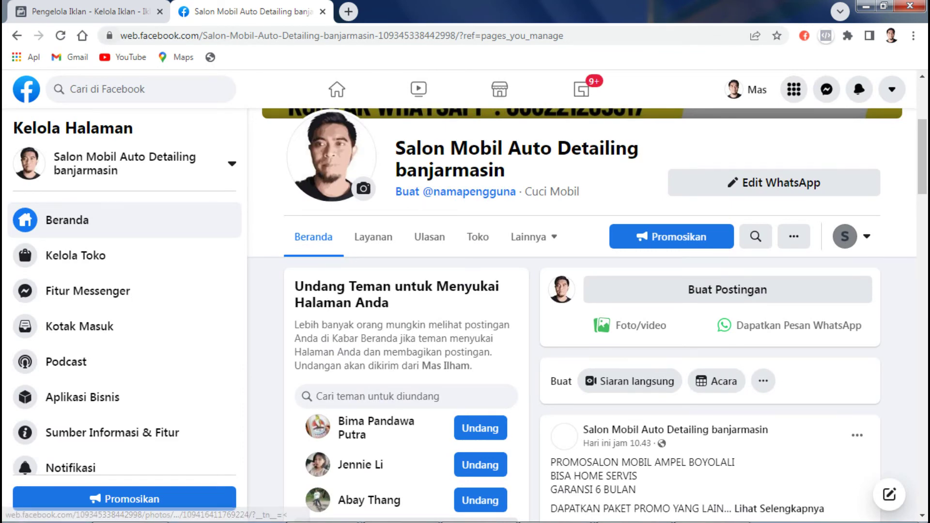
Step: Confirm the ad's Pilih Postingan picker lists no posts, then invite a suggested friend on the salon page
key(ctrl+shift+Tab)
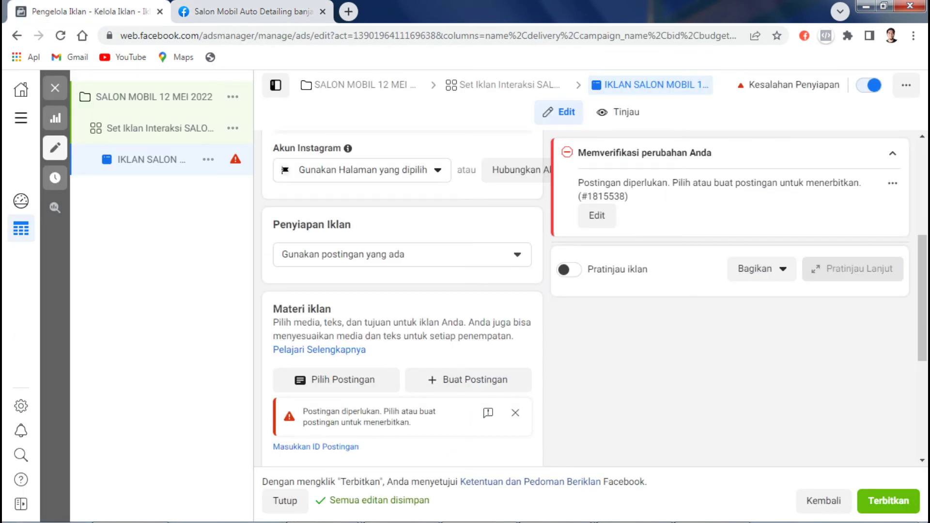
click(402, 254)
click(349, 305)
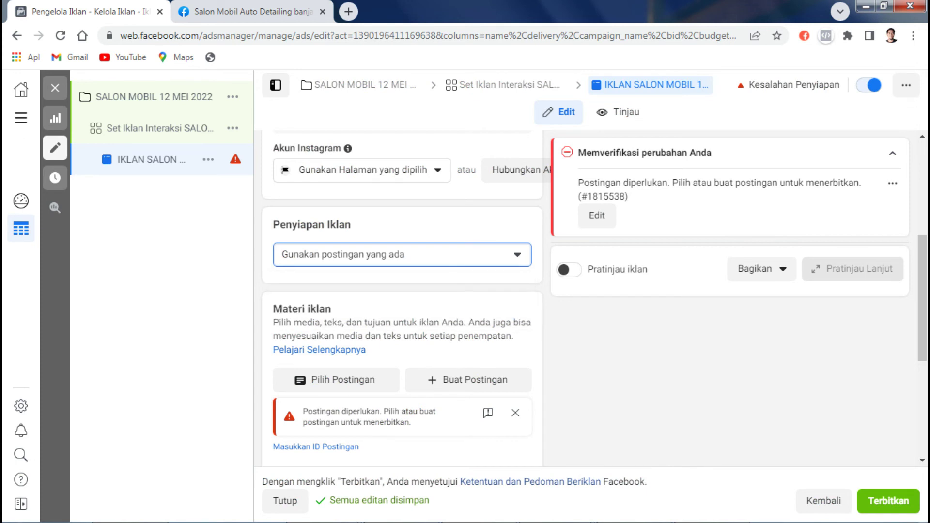
click(336, 380)
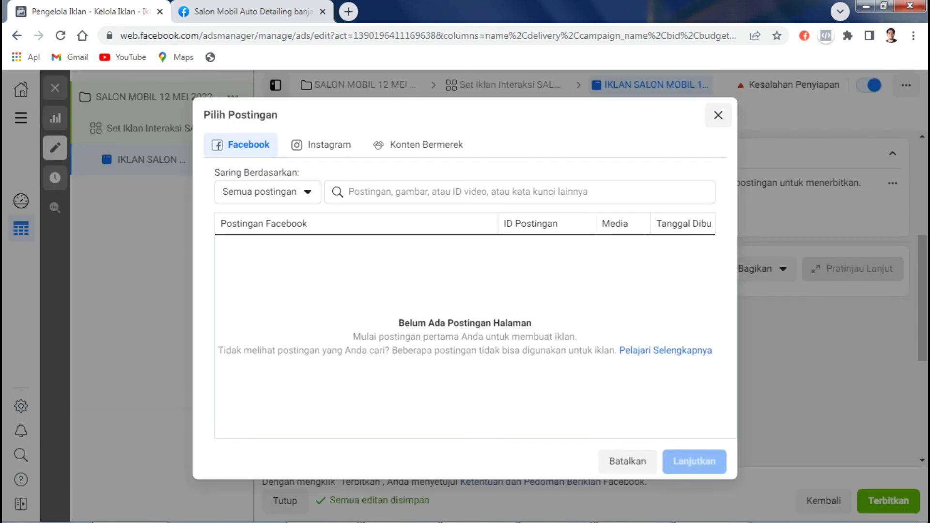
key(Escape)
key(ctrl+Tab)
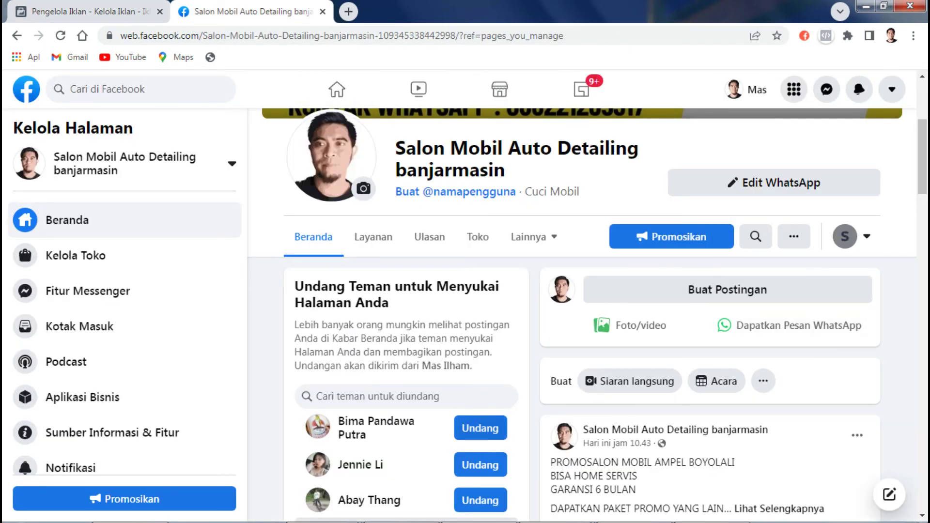
click(480, 428)
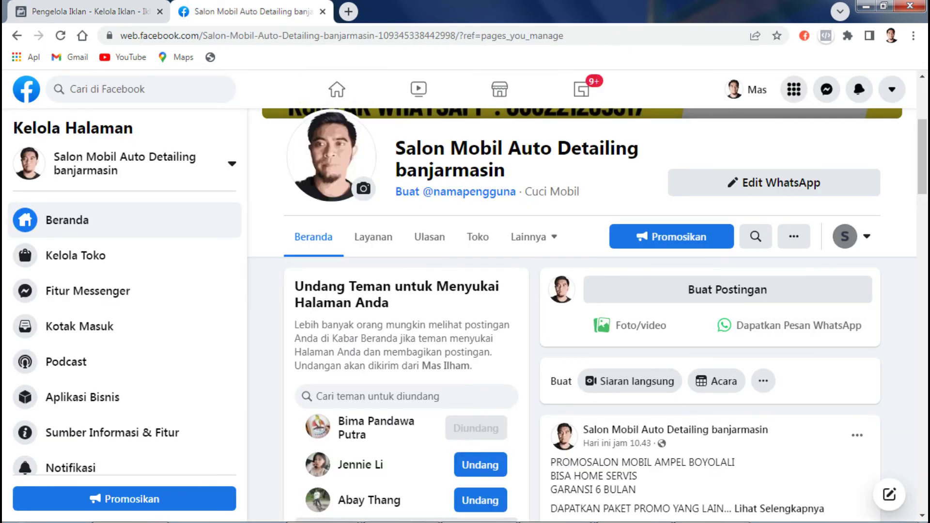
Step: Invite another suggested friend, check the new promo post in the feed, and reload the page
click(480, 500)
scroll(480, 501, down, 5)
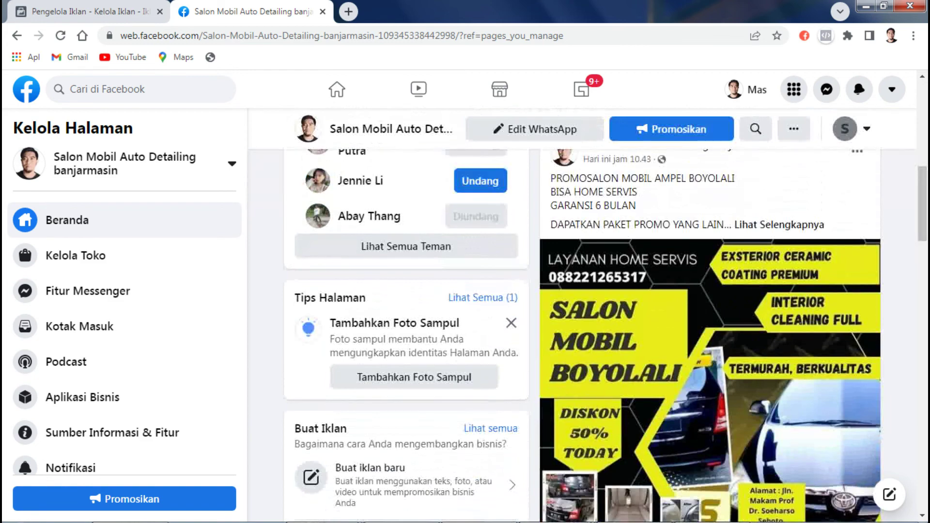
scroll(587, 335, down, 4)
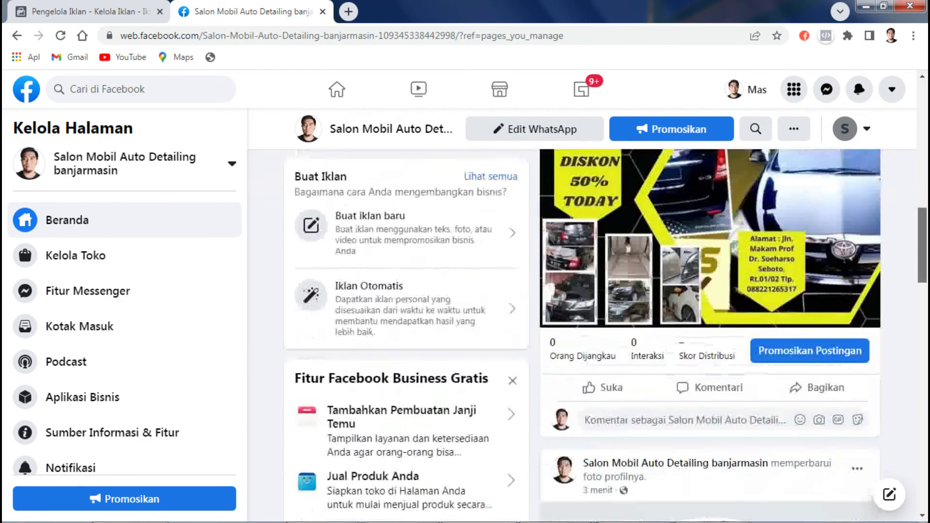
scroll(588, 335, up, 10)
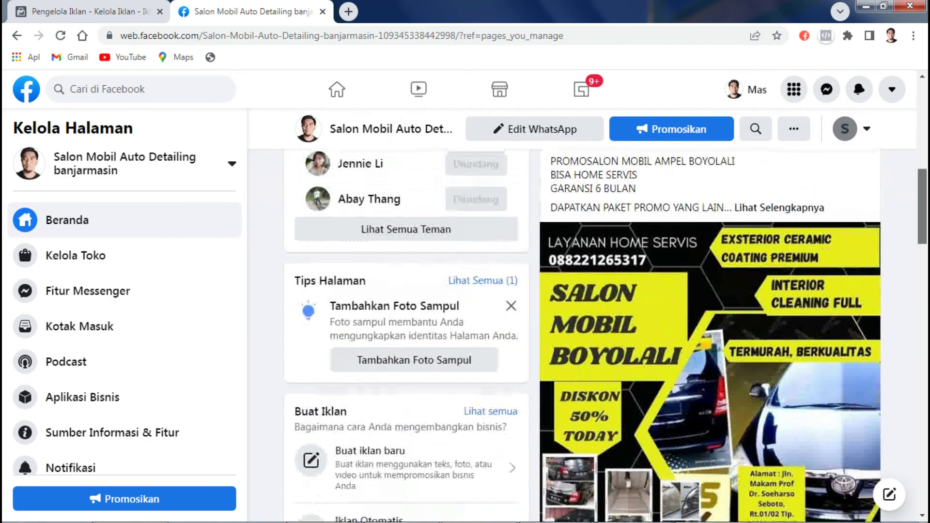
key(F5)
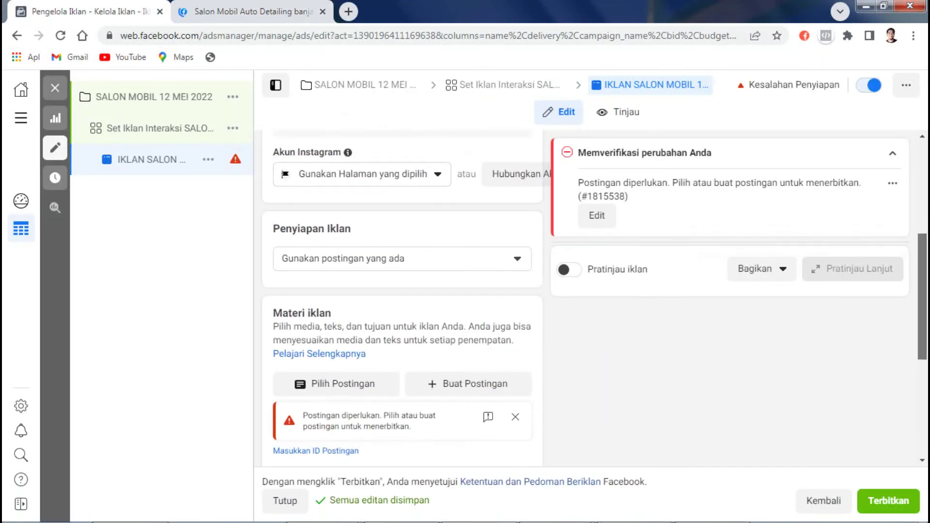
Step: Review the Instagram account and ad setup choices unchanged, then dismiss the post-required warning
scroll(402, 291, up, 2)
click(362, 268)
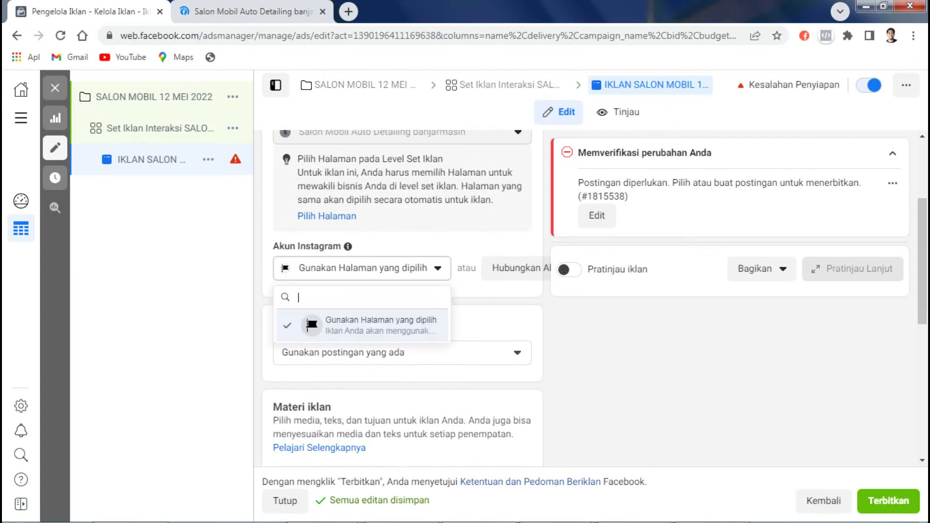
key(Escape)
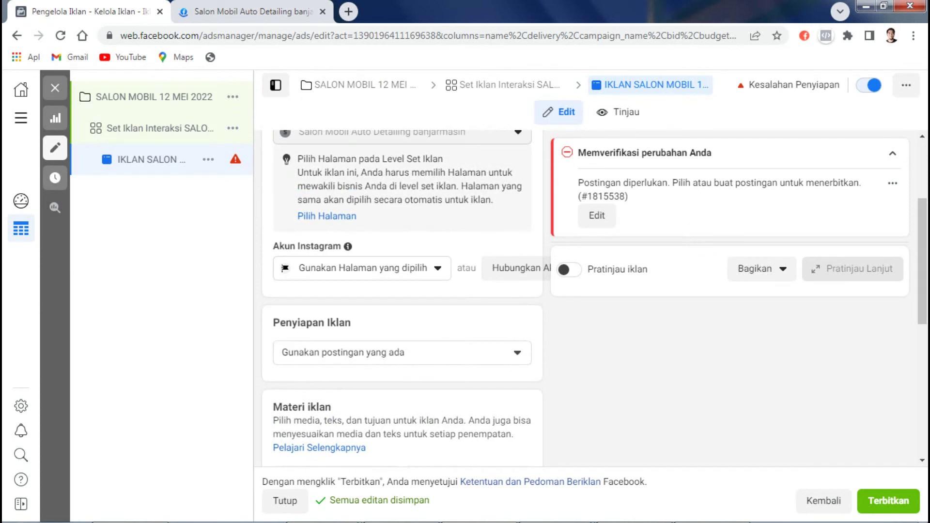
click(402, 352)
key(Escape)
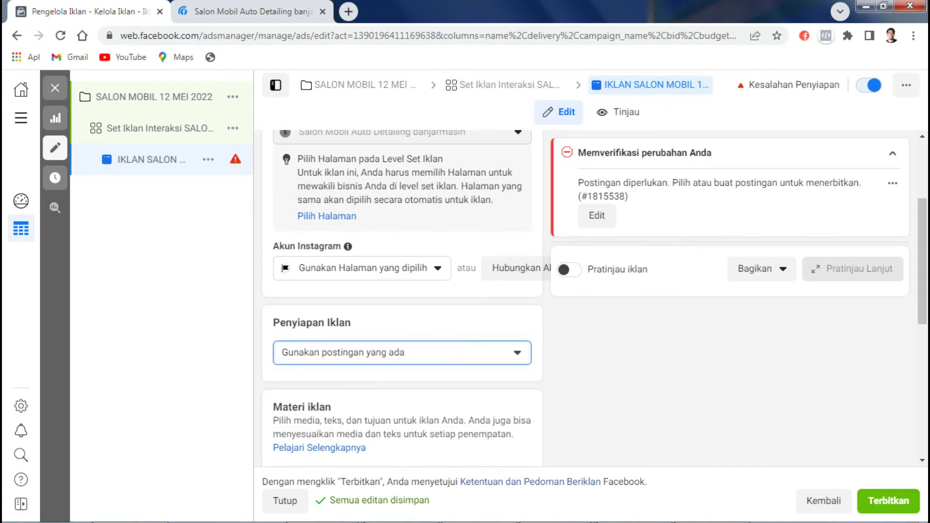
scroll(402, 298, down, 3)
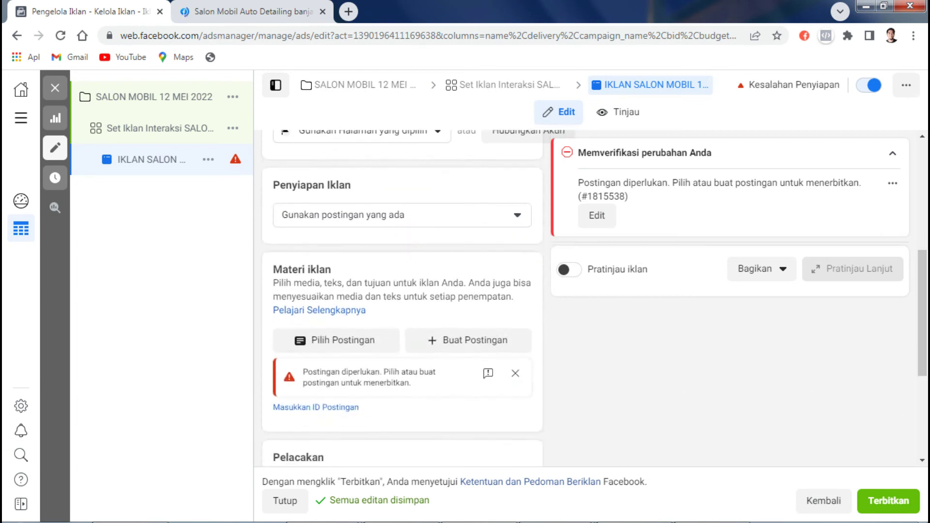
click(515, 373)
Step: Search the page post picker for 'GAMBAR', clear the search, and cancel the still-empty picker
click(336, 340)
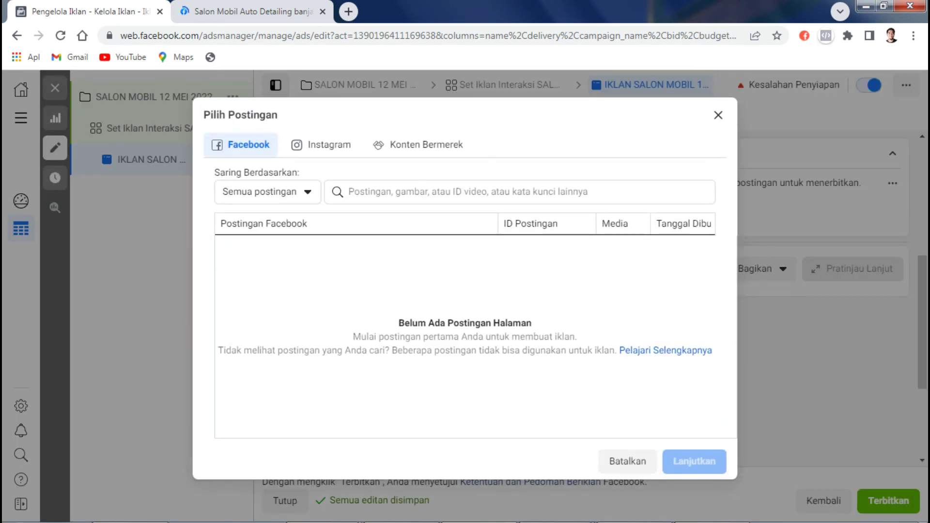
click(268, 192)
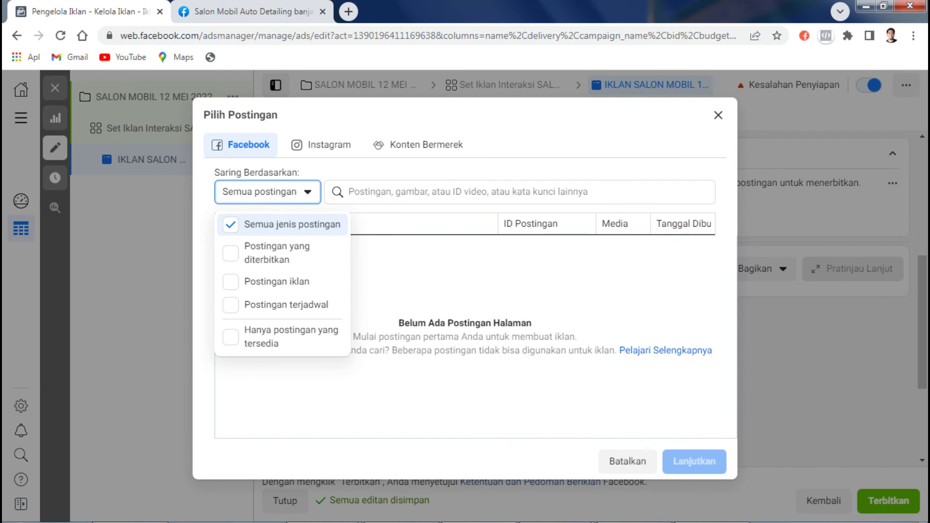
key(Escape)
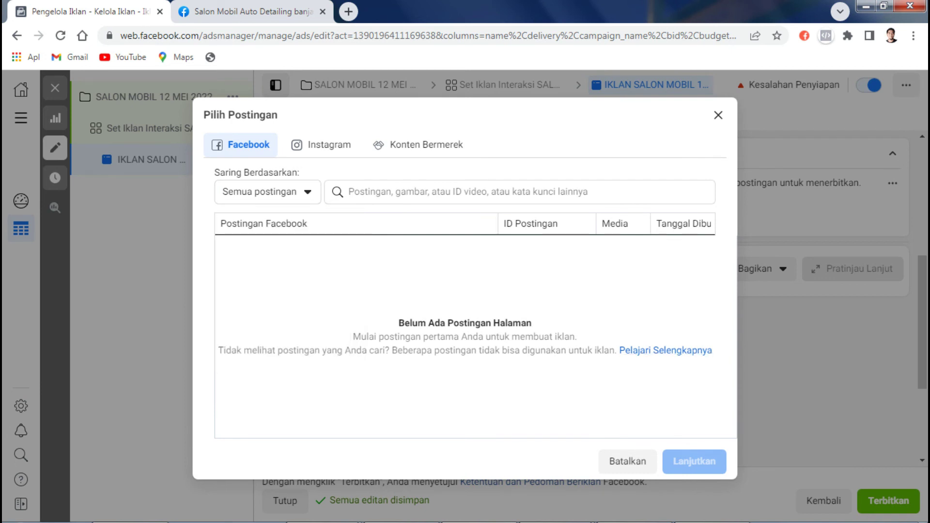
click(349, 192)
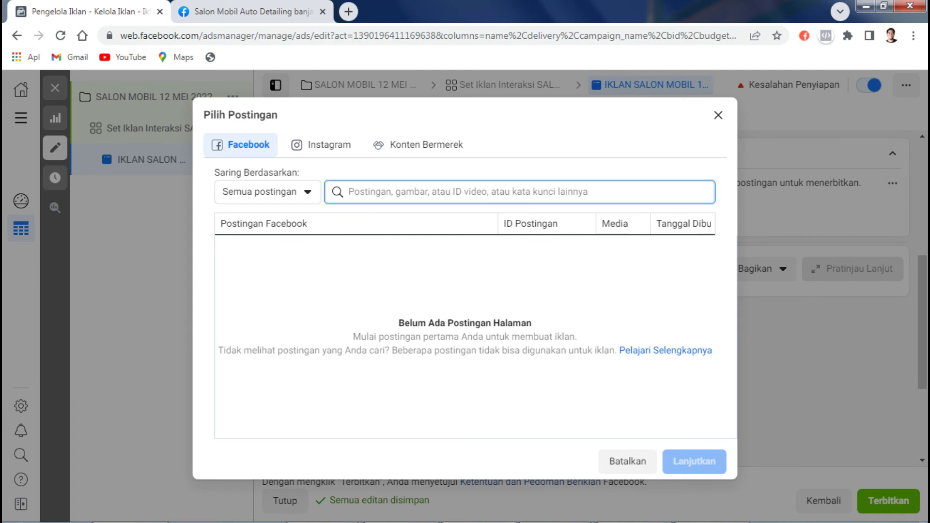
text(GAM)
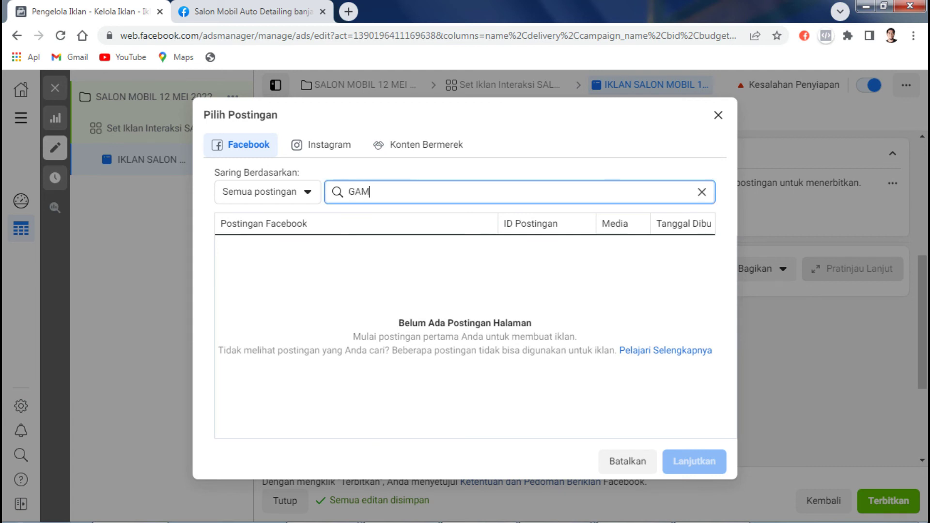
text(BAR)
key(ctrl+a)
key(BackSpace)
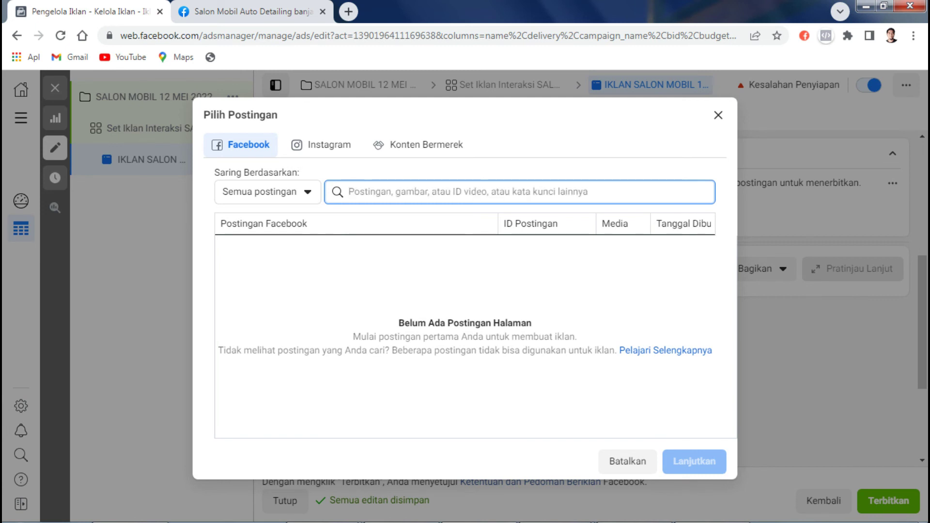
click(241, 145)
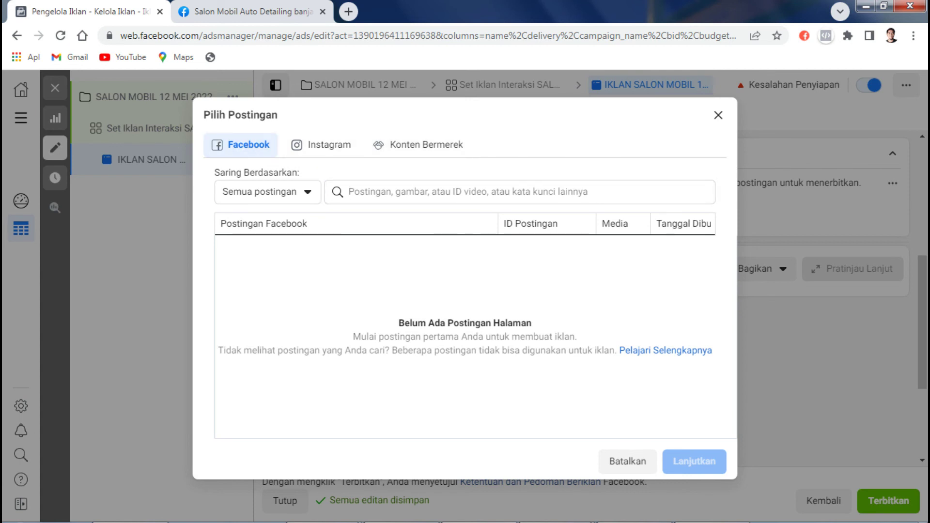
click(627, 461)
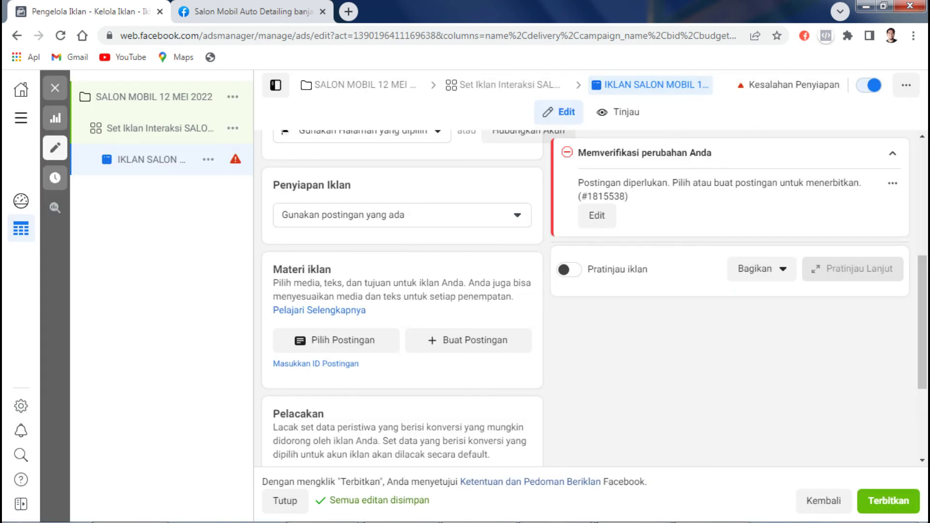
key(ctrl+Tab)
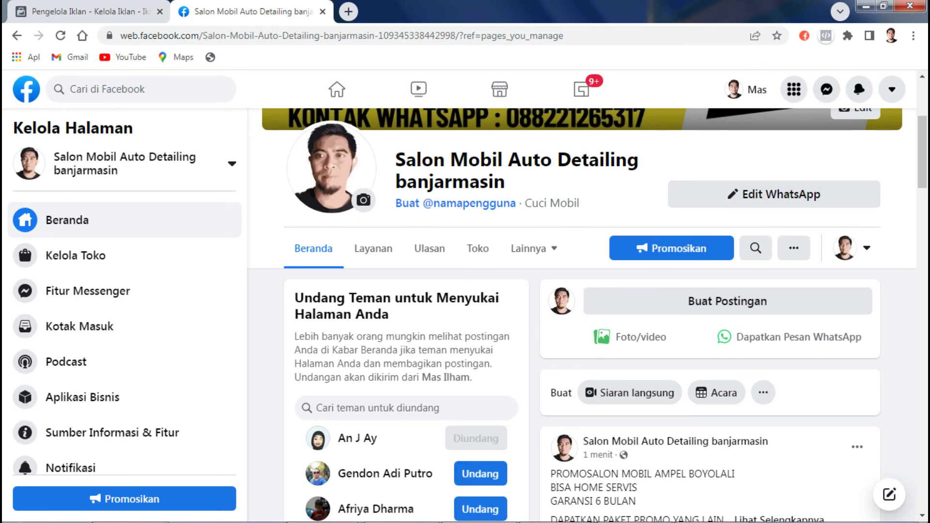
scroll(582, 315, down, 3)
scroll(581, 315, down, 10)
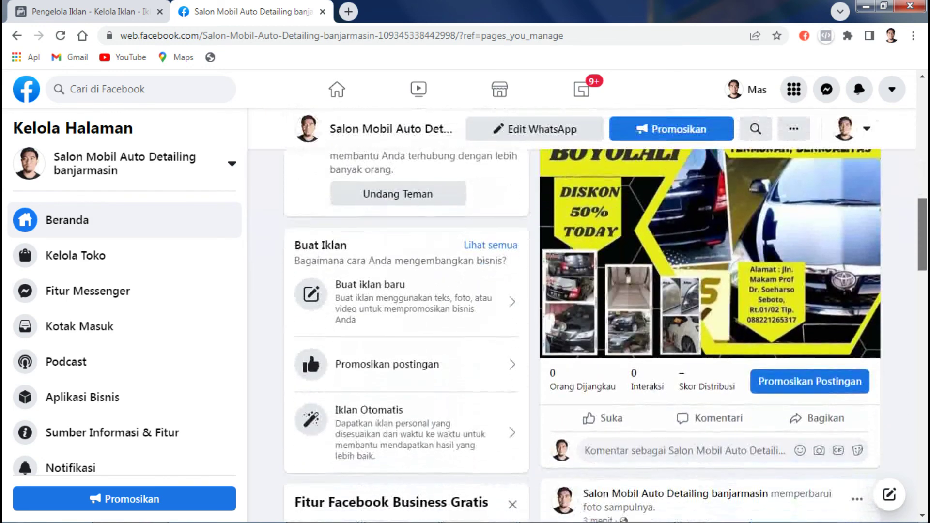
scroll(582, 315, up, 4)
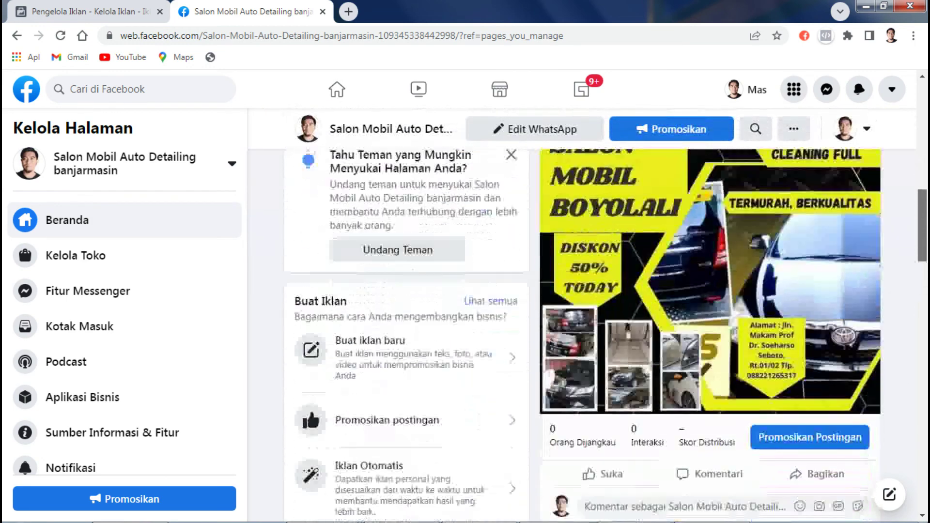
scroll(581, 315, down, 1)
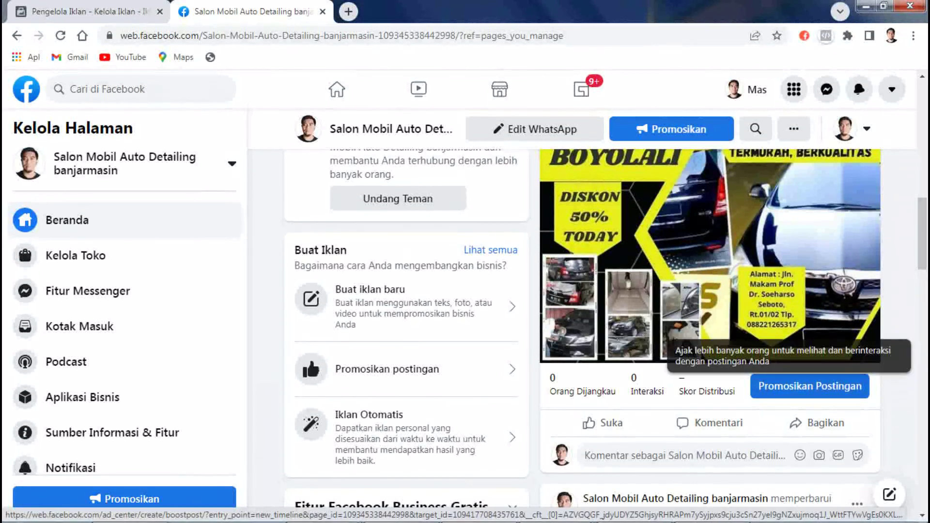
scroll(587, 300, up, 10)
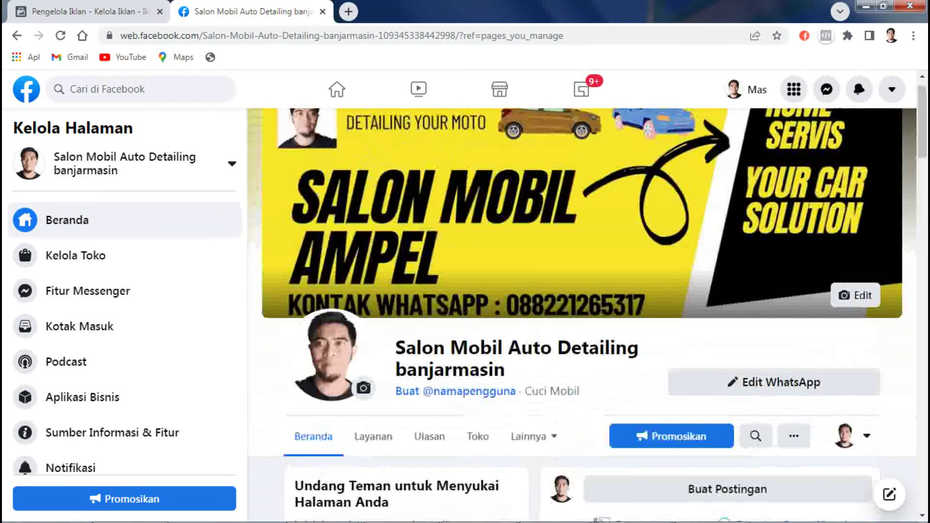
Step: Back in the ad editor, start searching the Akun Instagram list for the salon's account
click(87, 11)
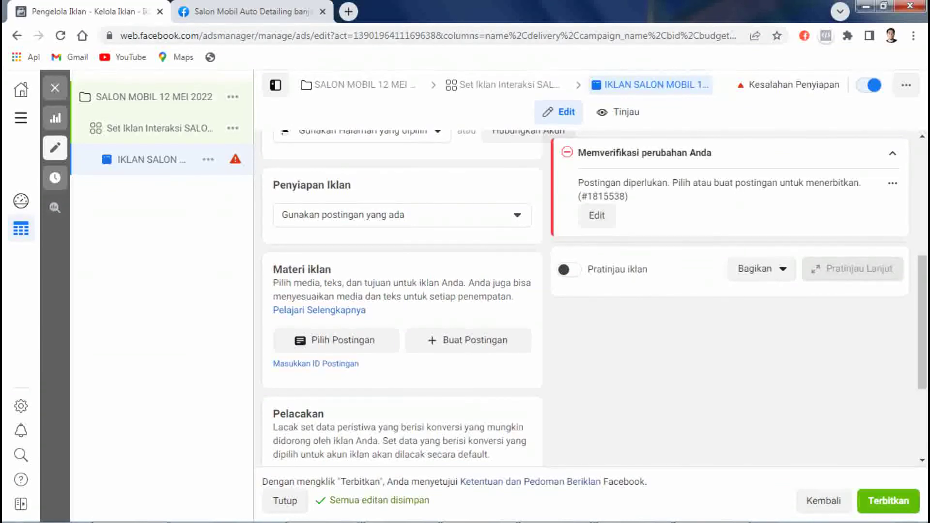
scroll(403, 291, up, 5)
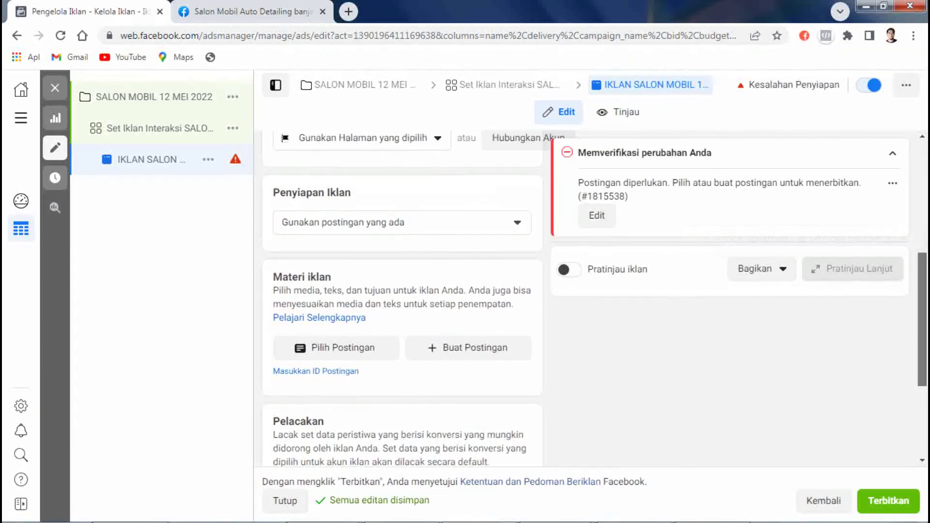
scroll(402, 291, up, 1)
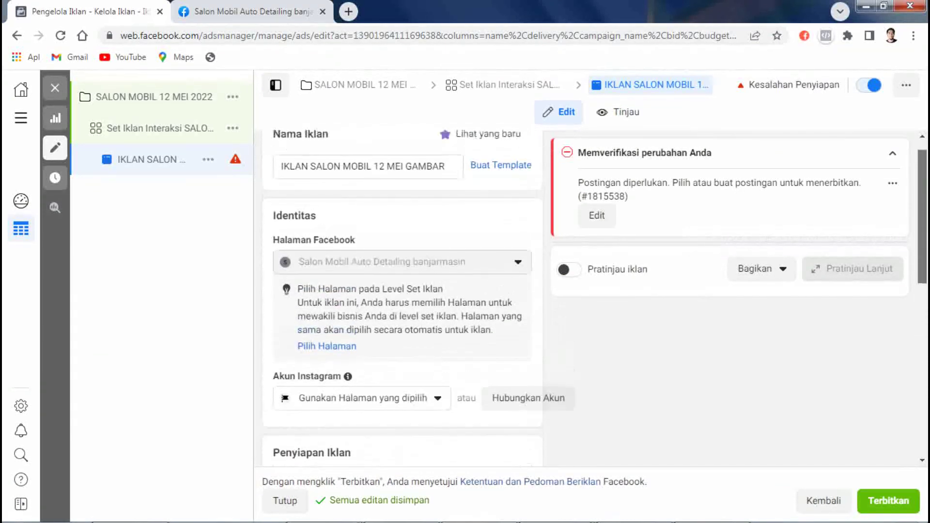
scroll(402, 291, up, 1)
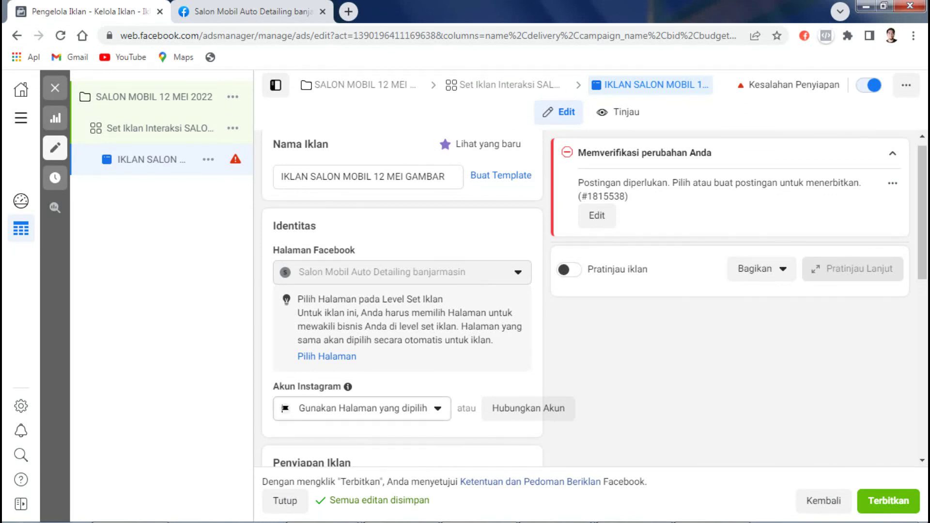
click(362, 409)
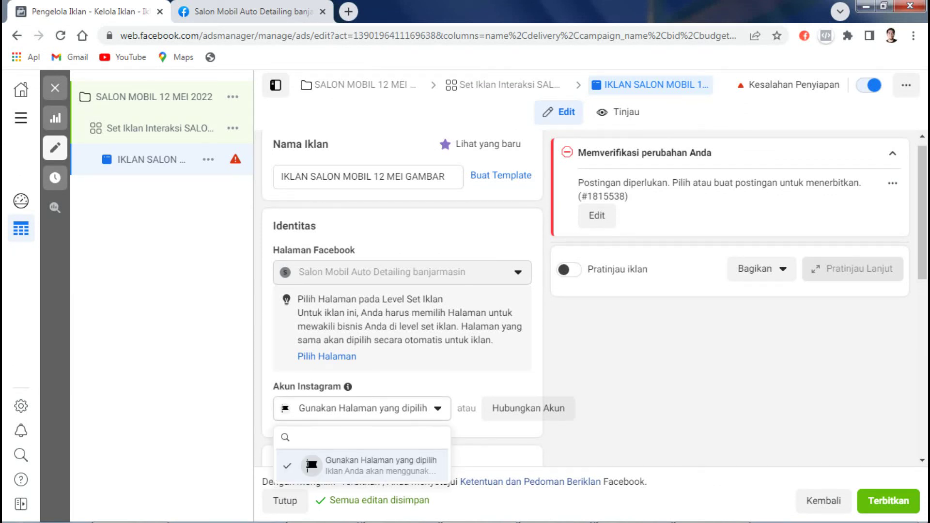
text(SALON)
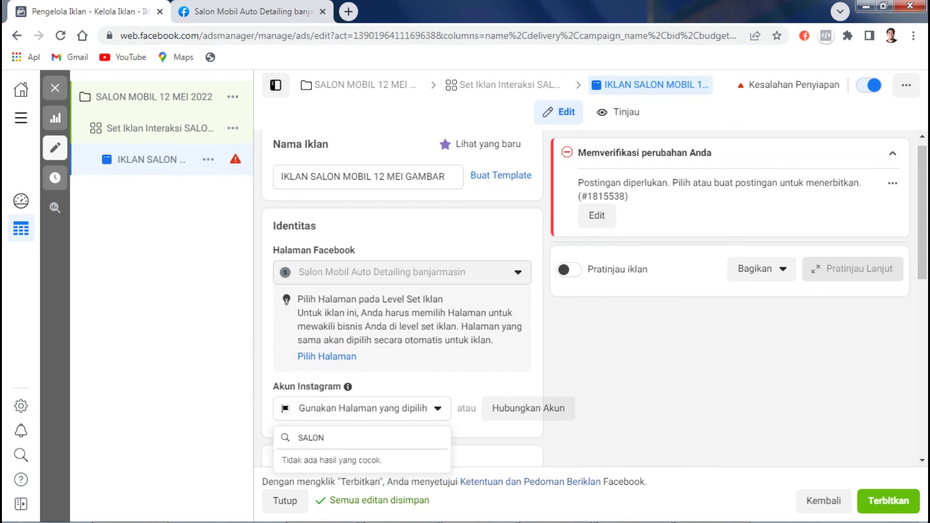
key(BackSpace)
key(BackSpace)
key(BackSpace)
key(BackSpace)
text(alon m)
key(ctrl+a)
text(bil)
Step: Search Instagram accounts for 'salon mobil', find no match, clear the search and close the list
key(ctrl+a)
key(BackSpace)
text(salon mobil)
scroll(402, 291, down, 2)
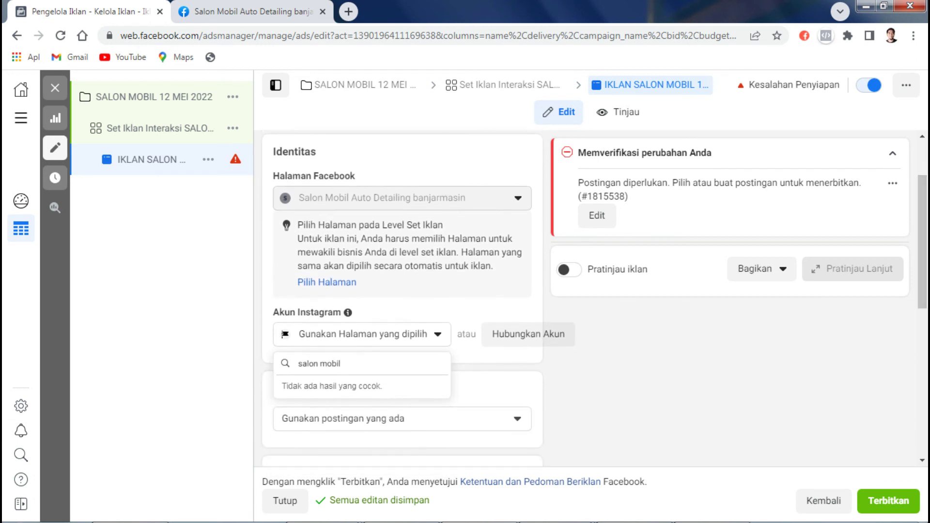
key(ctrl+a)
key(BackSpace)
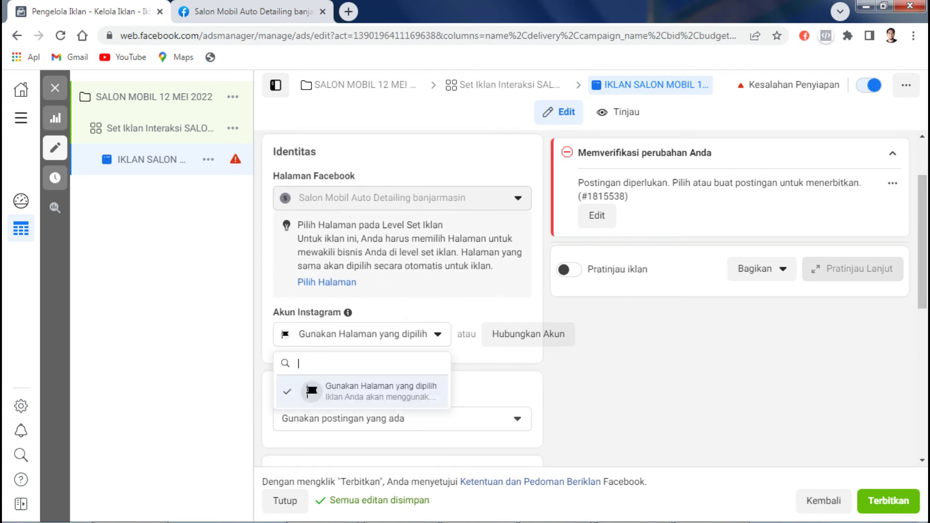
key(Escape)
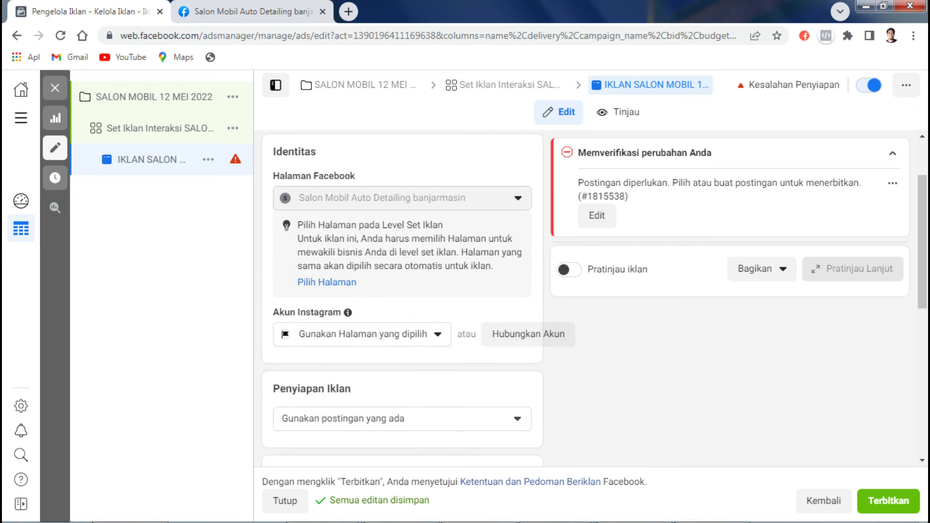
Step: Switch the ad setup to Buat Iklan and back to using an existing post
click(402, 418)
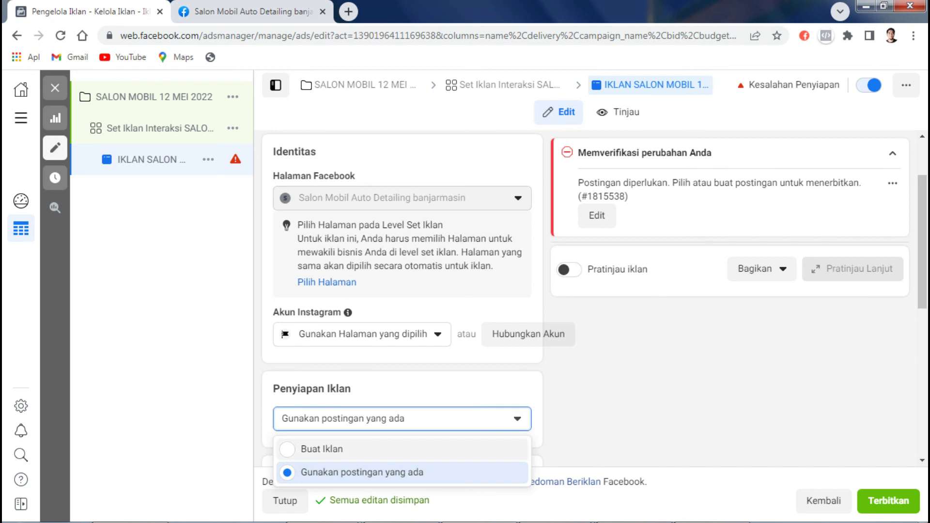
click(321, 450)
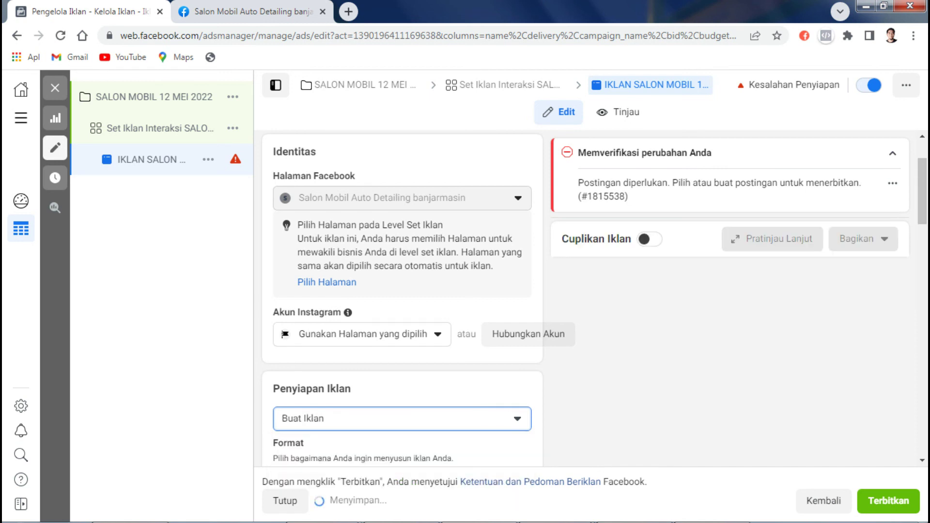
scroll(339, 449, down, 3)
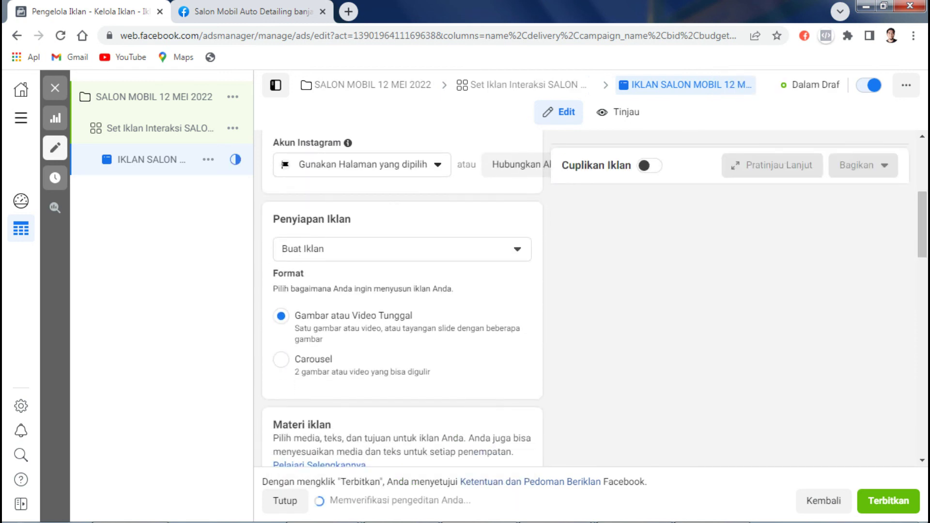
click(402, 248)
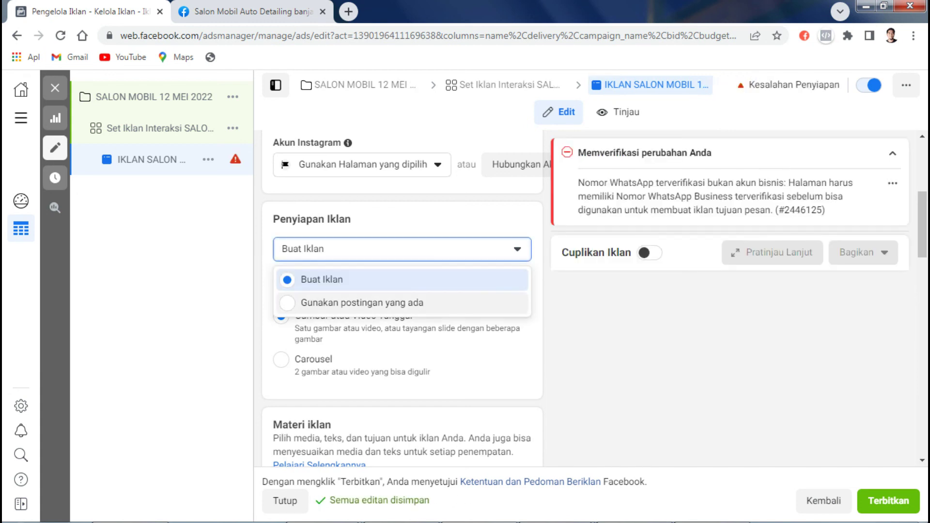
click(362, 303)
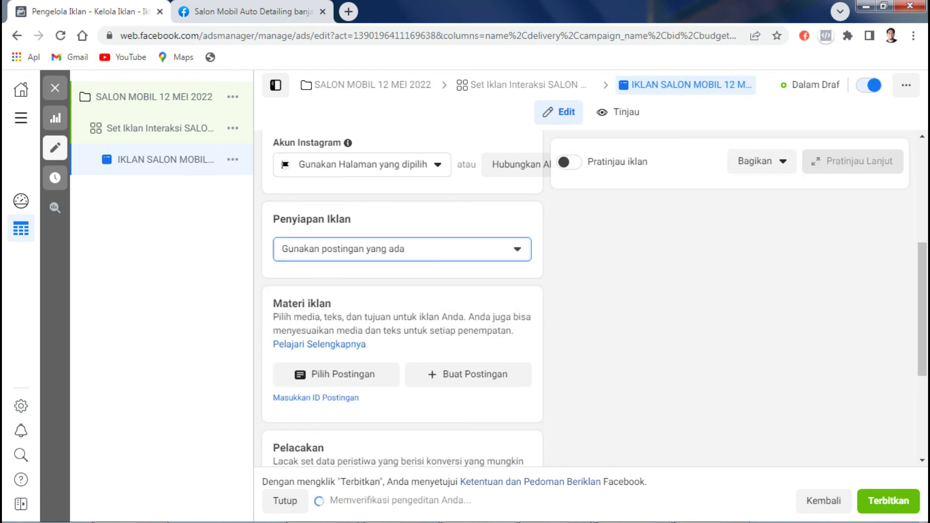
Step: Filter the post picker to Postingan yang diterbitkan, find none, then reload the salon's Facebook page
click(336, 374)
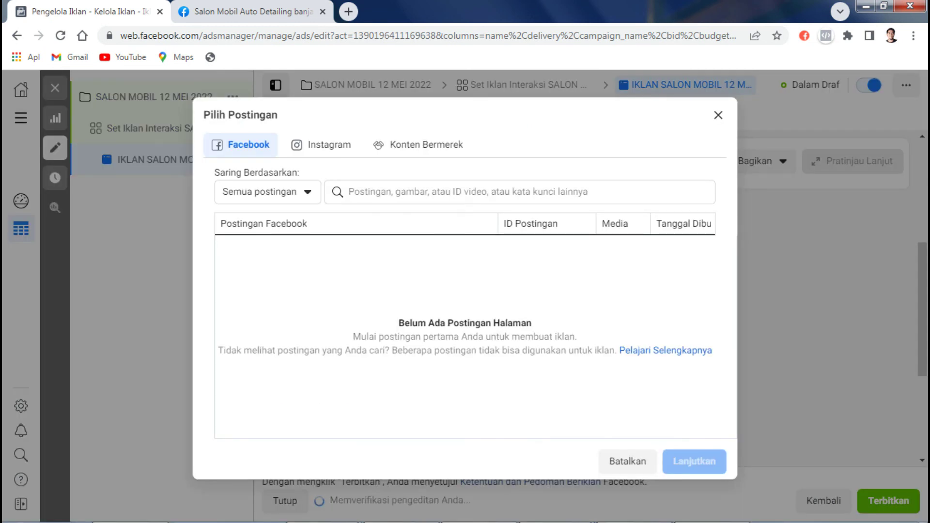
click(267, 192)
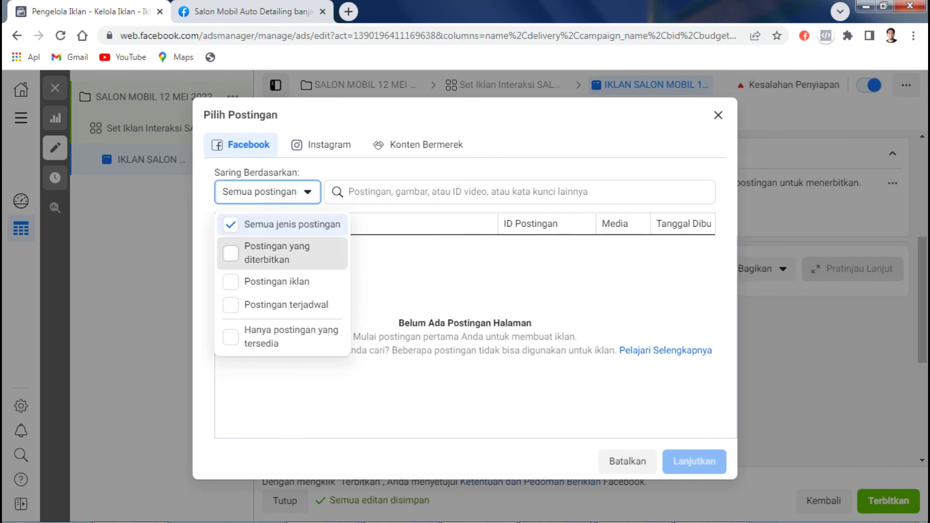
click(277, 253)
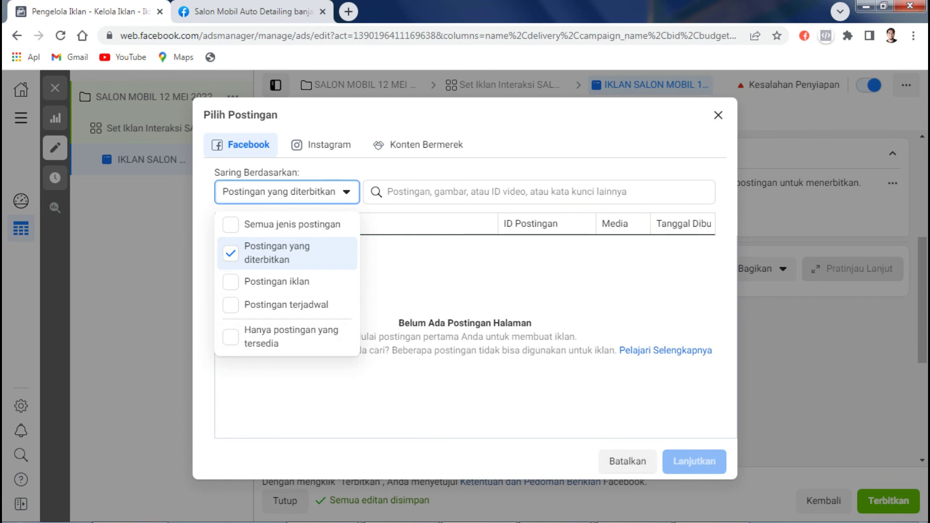
click(719, 115)
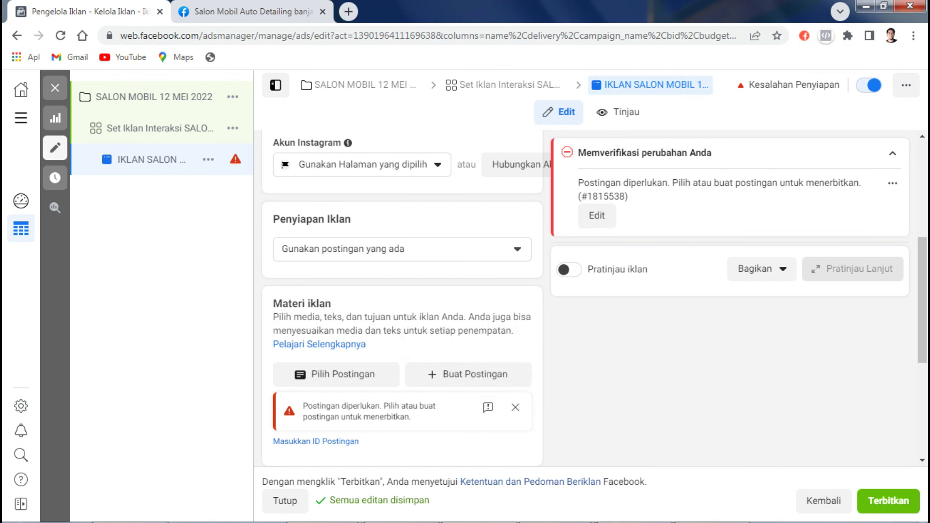
key(ctrl+Tab)
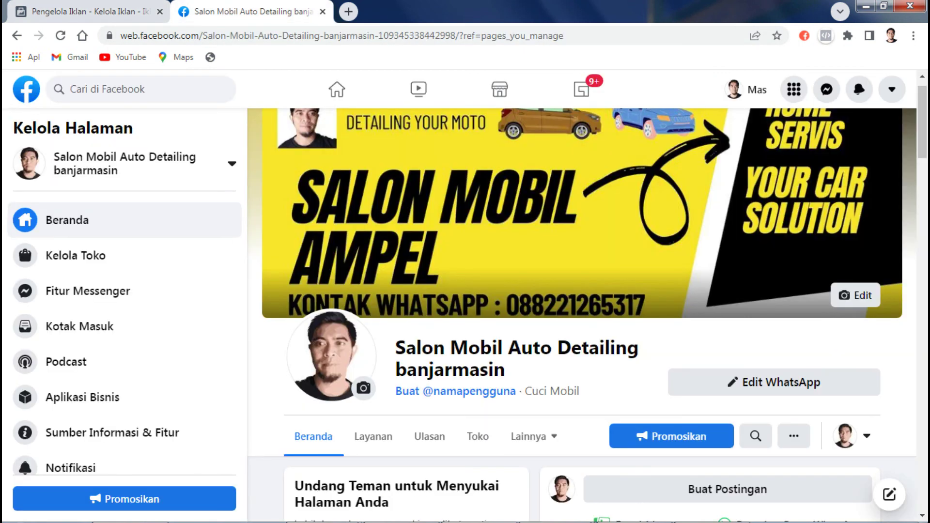
key(F5)
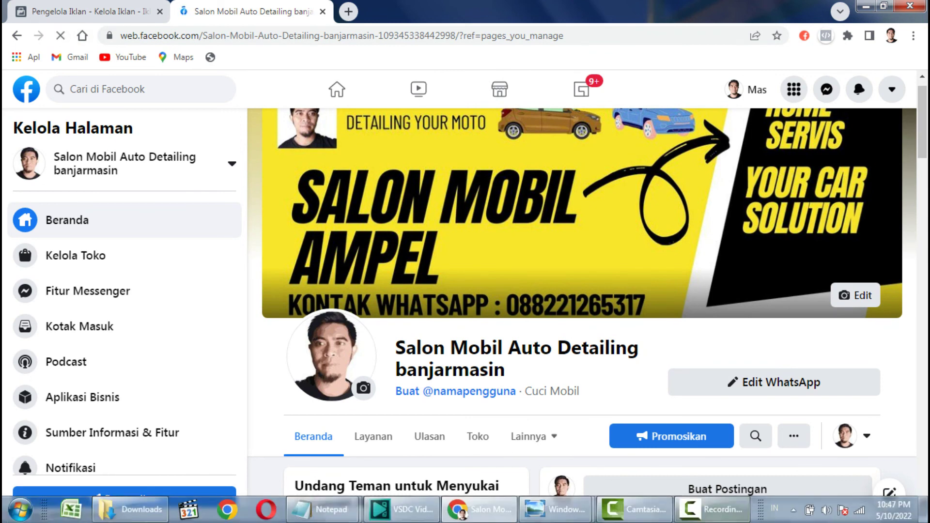